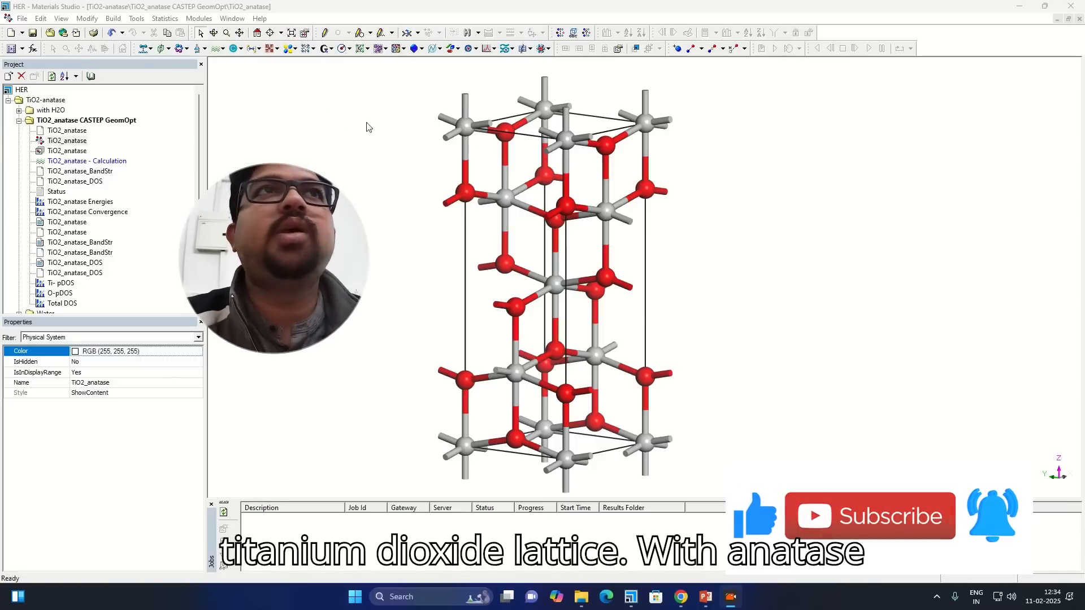
Review the band structure and density of states settings stored in the TiO2_anatase CASTEP calculation.
mouse_move(576, 242)
mouse_down()
mouse_move(594, 242)
mouse_move(586, 249)
mouse_up()
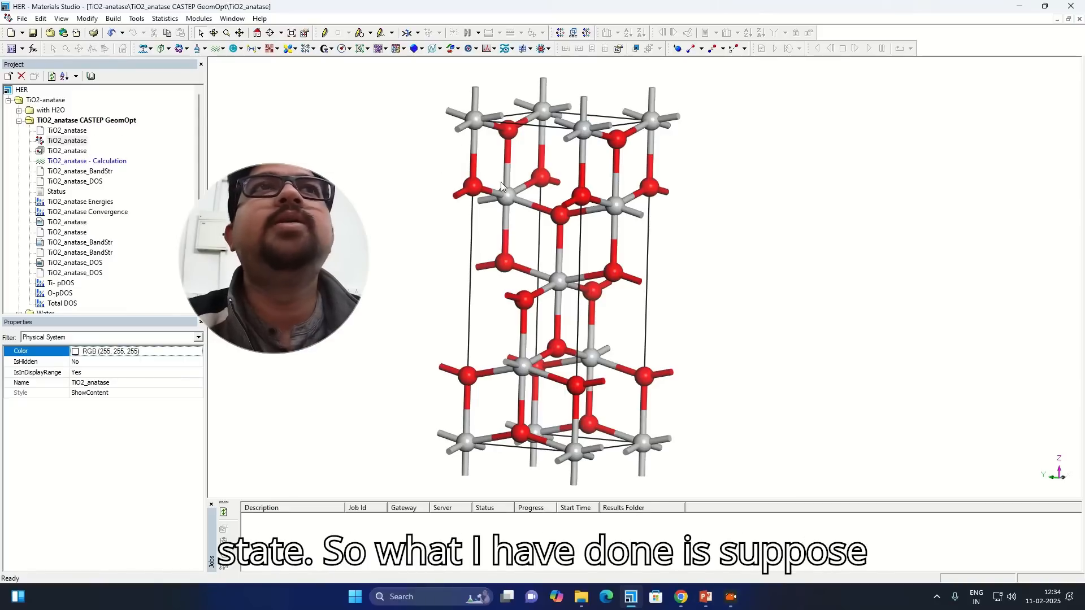
double_click(113, 161)
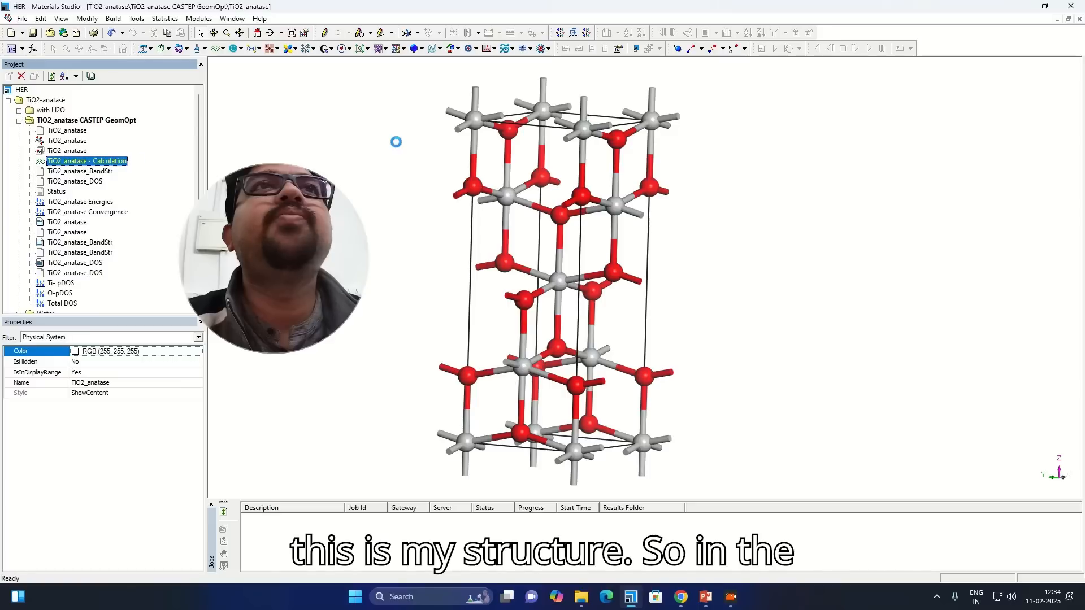
click(212, 118)
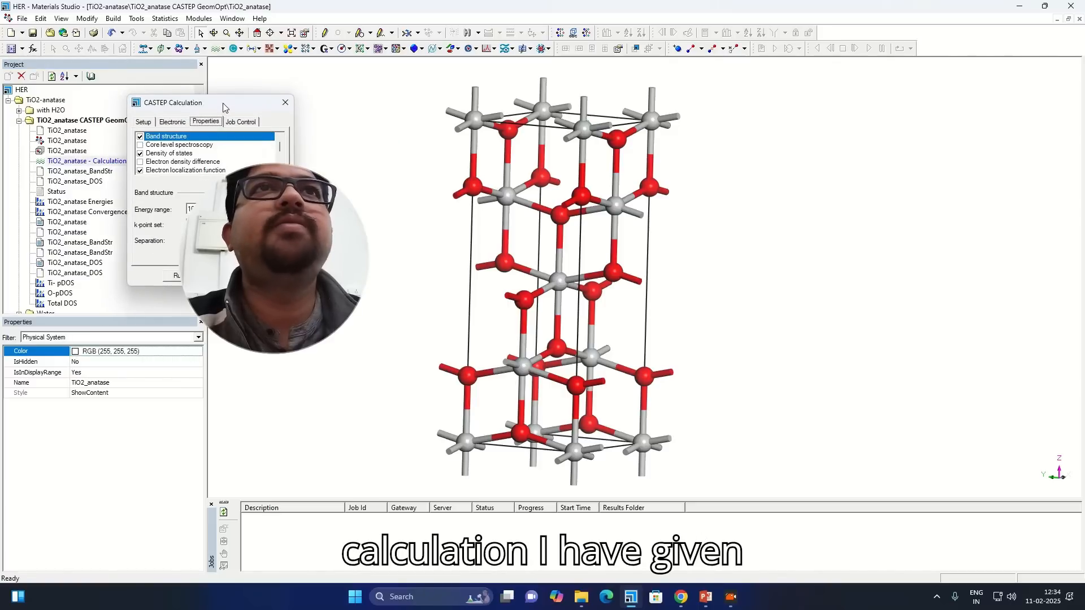
drag(226, 105, 155, 87)
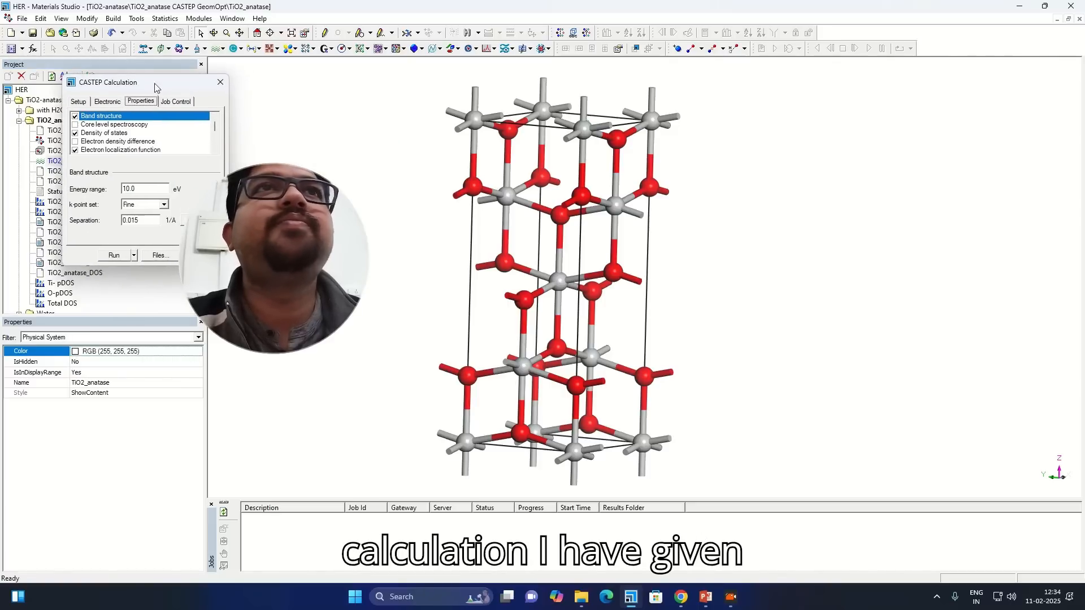
click(110, 134)
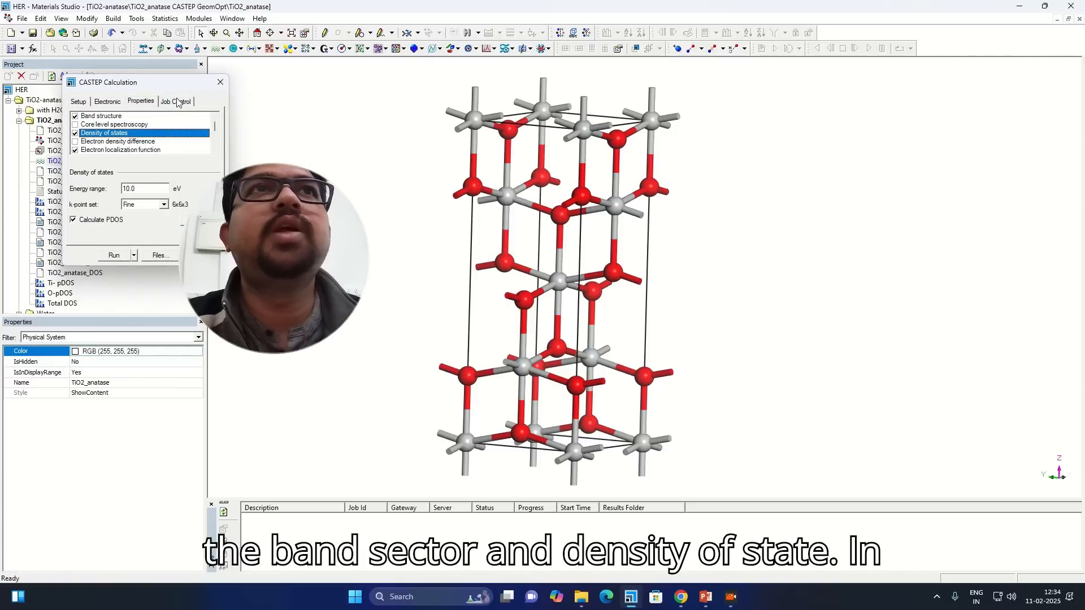
drag(169, 85, 137, 65)
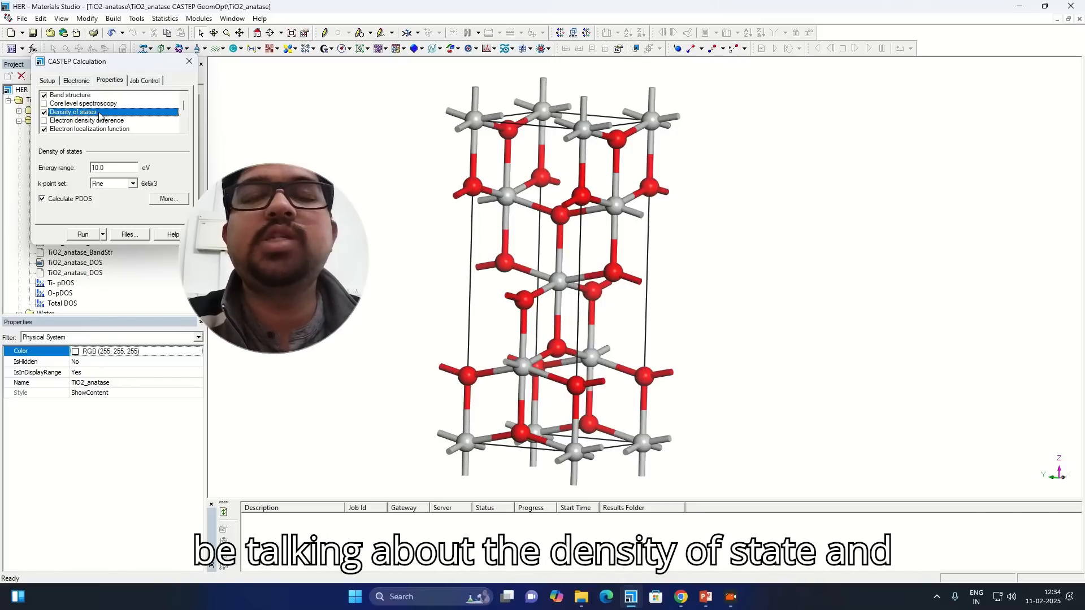
click(190, 63)
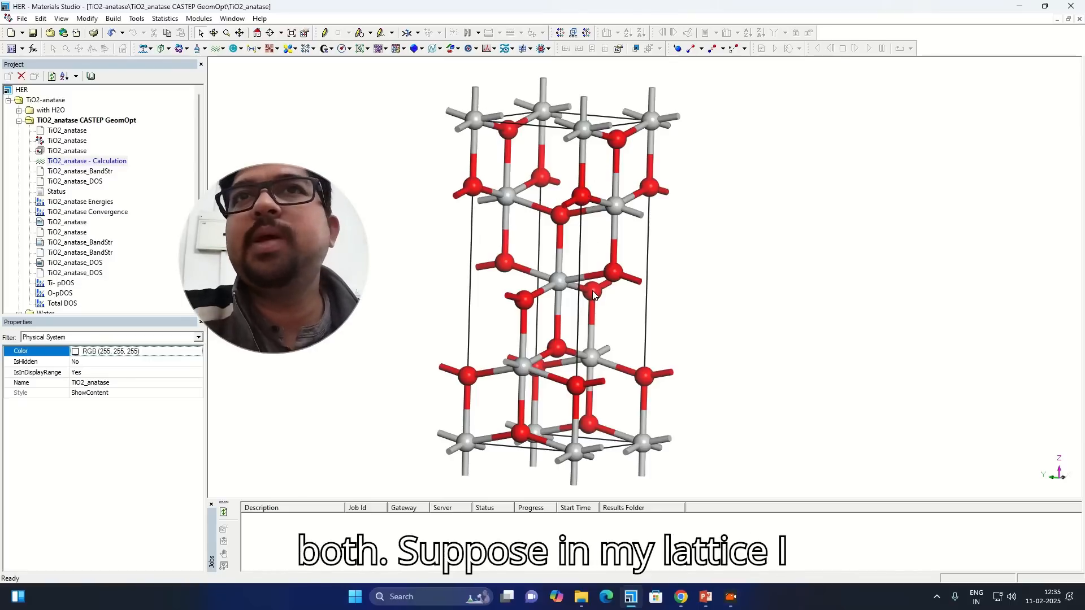
Check the symmetry equivalence of the titanium atoms by selecting one with its symmetry images, and clear the selection.
click(485, 126)
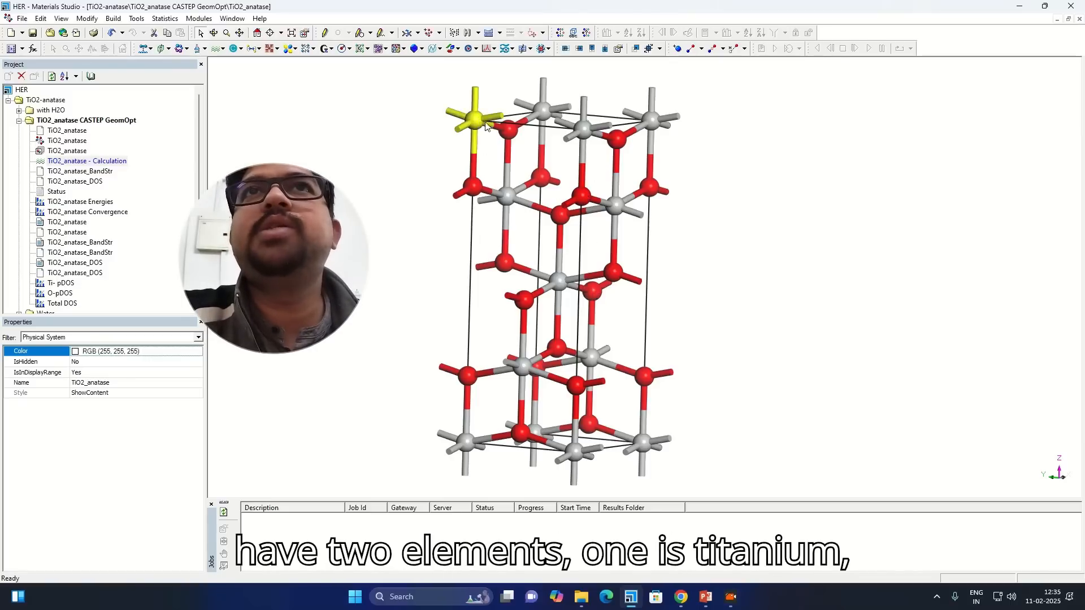
click(509, 130)
click(478, 118)
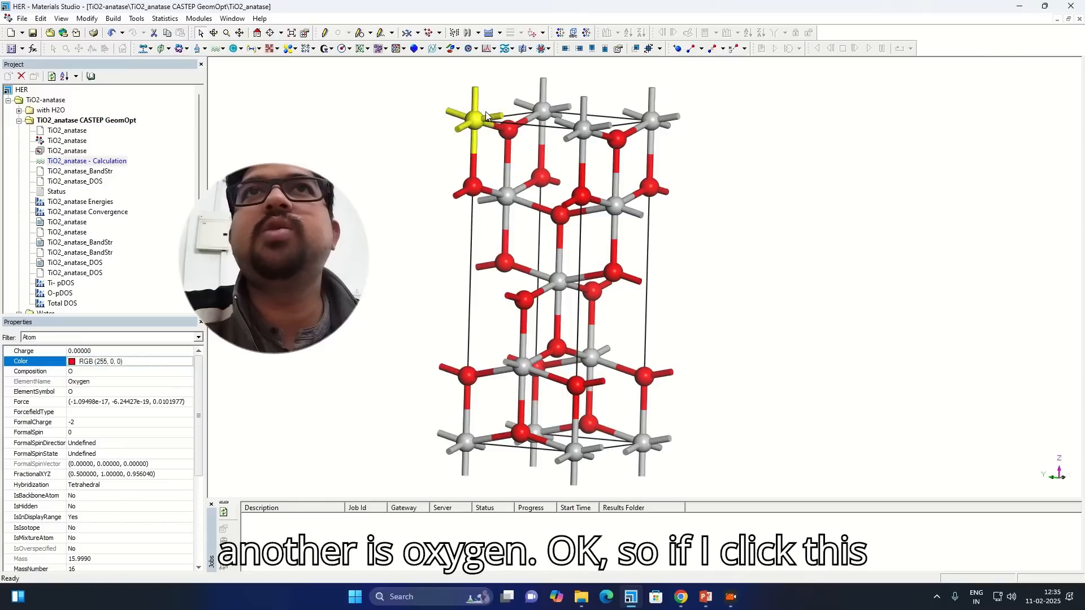
right_click(366, 103)
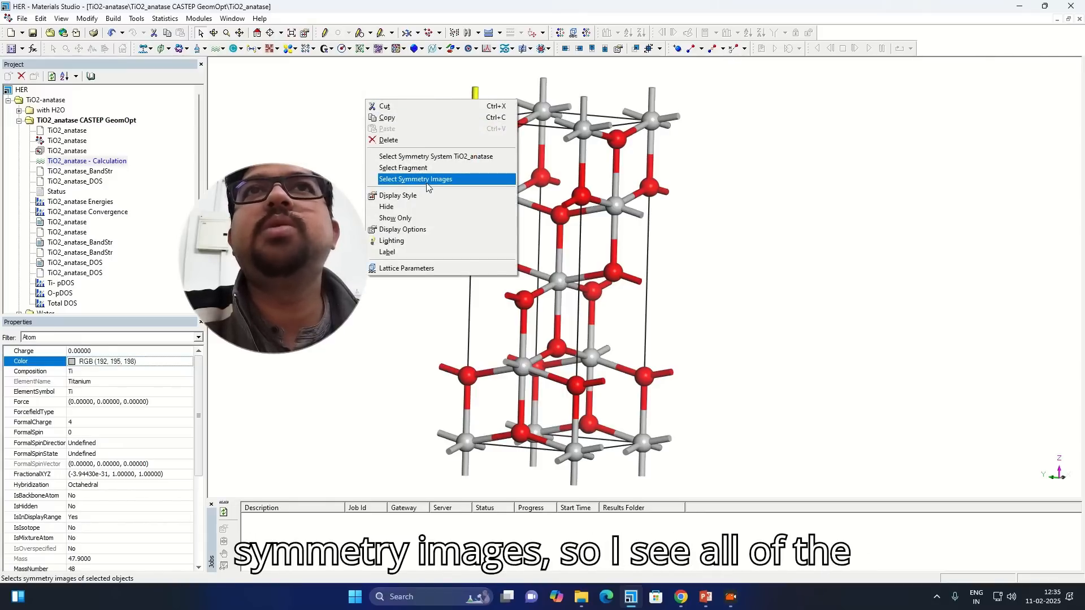
click(426, 179)
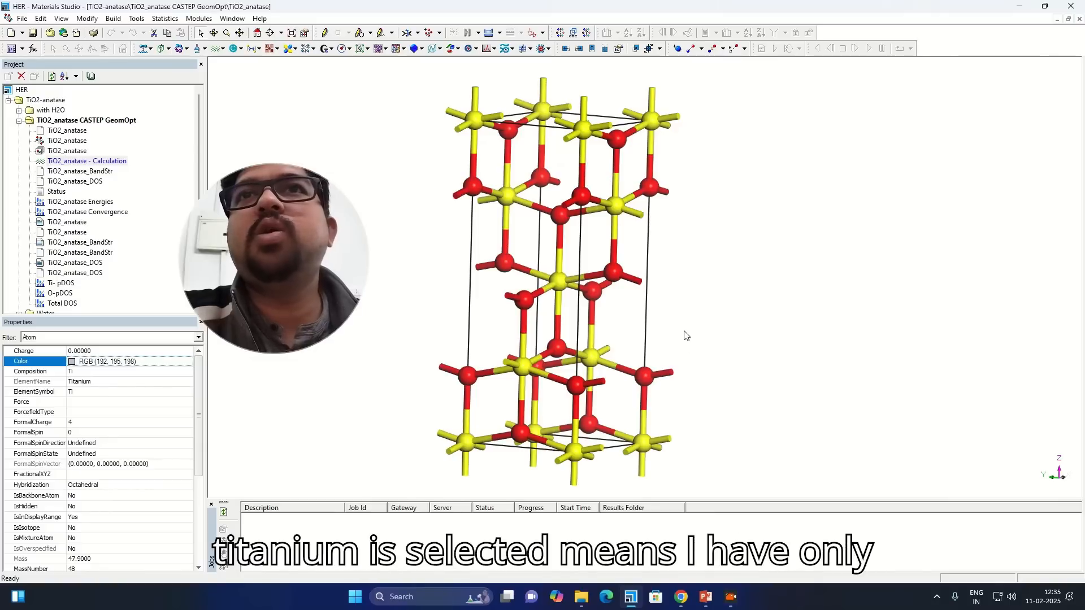
click(701, 268)
Check the symmetry equivalence of the oxygen atoms by selecting one with its symmetry images, and clear the selection.
click(668, 189)
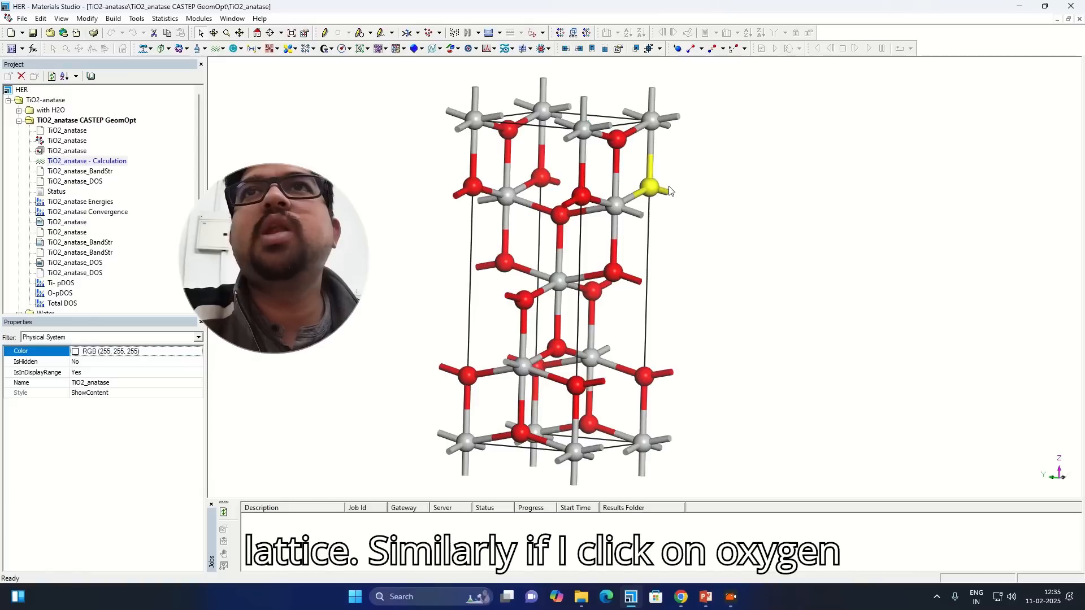
right_click(734, 177)
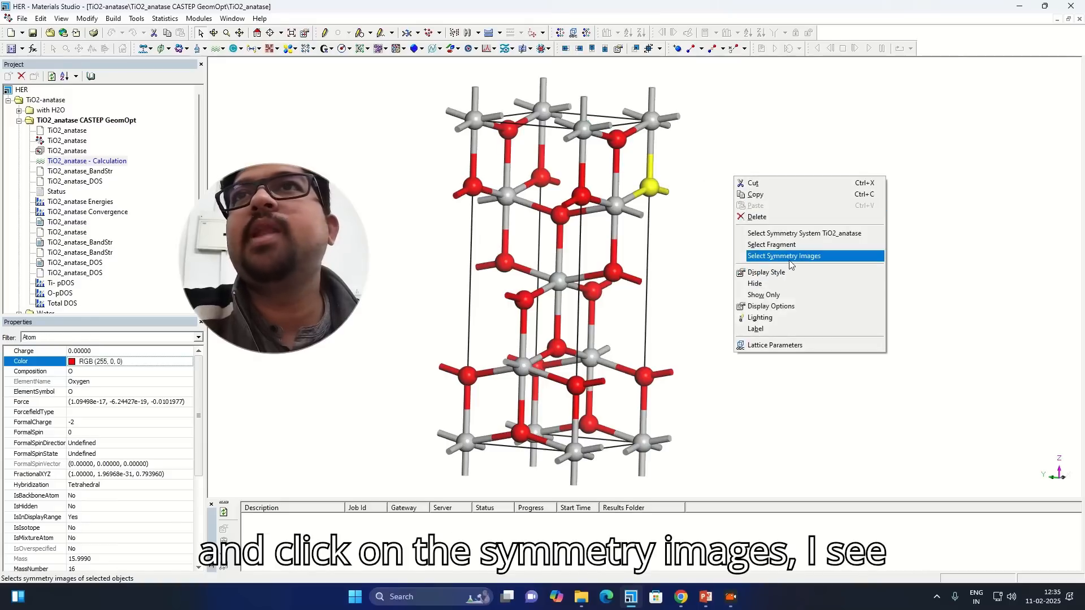
click(795, 257)
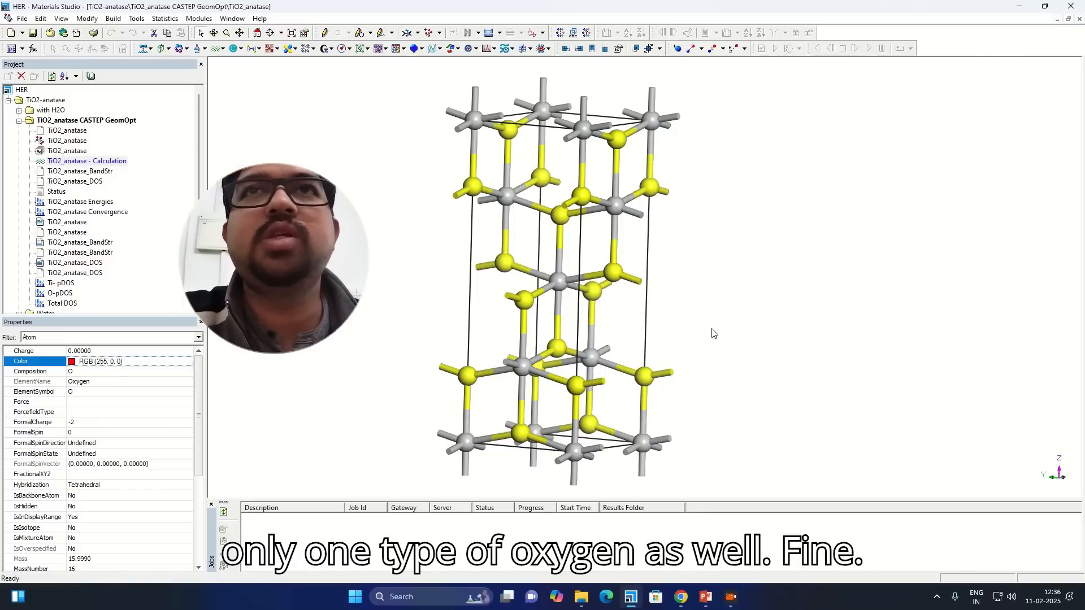
click(713, 311)
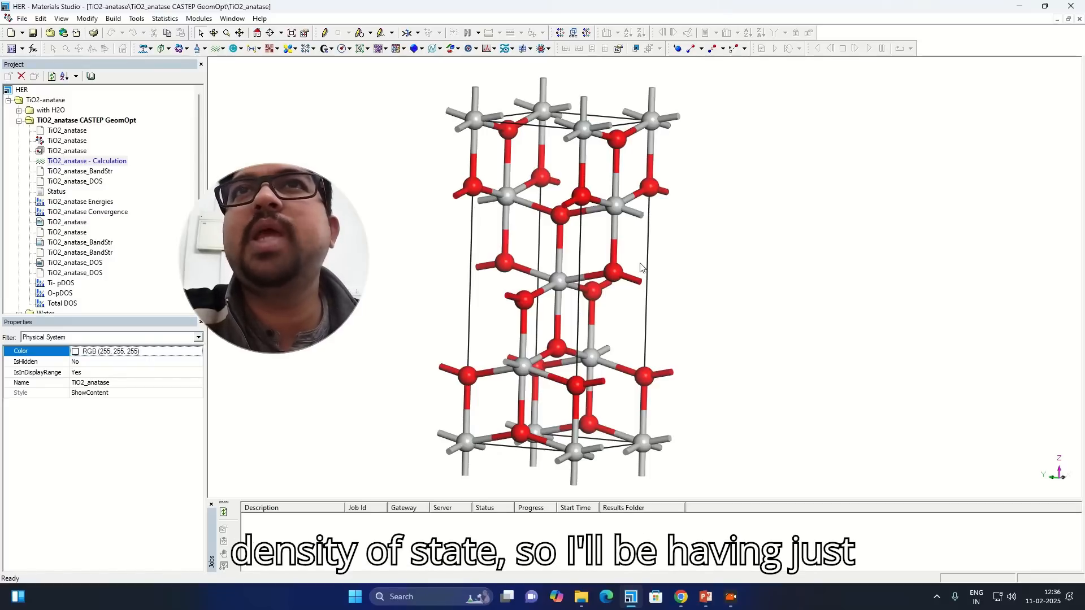
Select one titanium atom in the anatase lattice together with all its symmetry images.
click(477, 118)
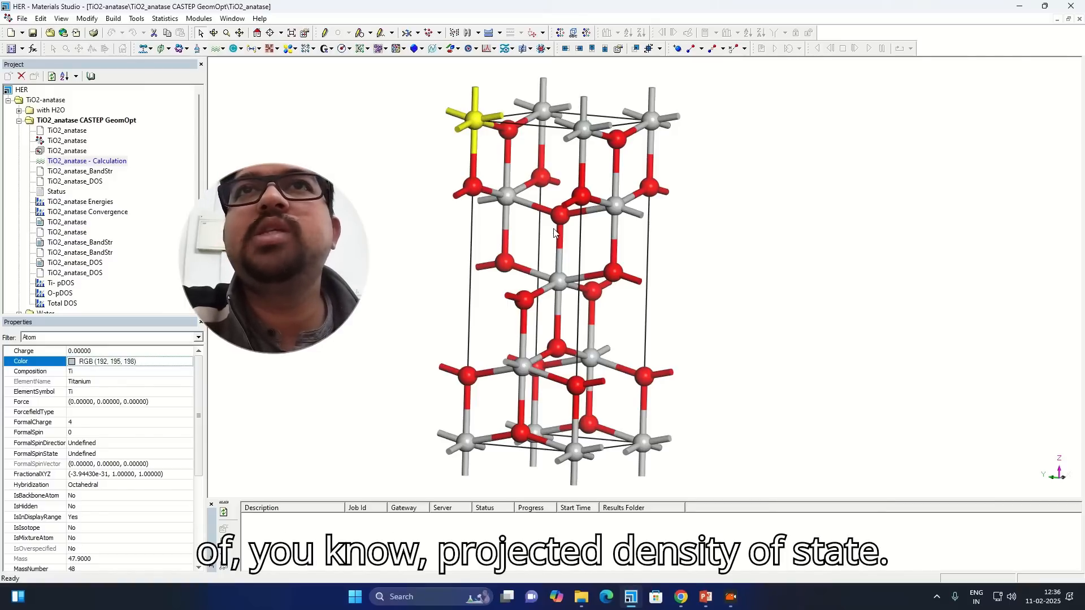
right_click(364, 110)
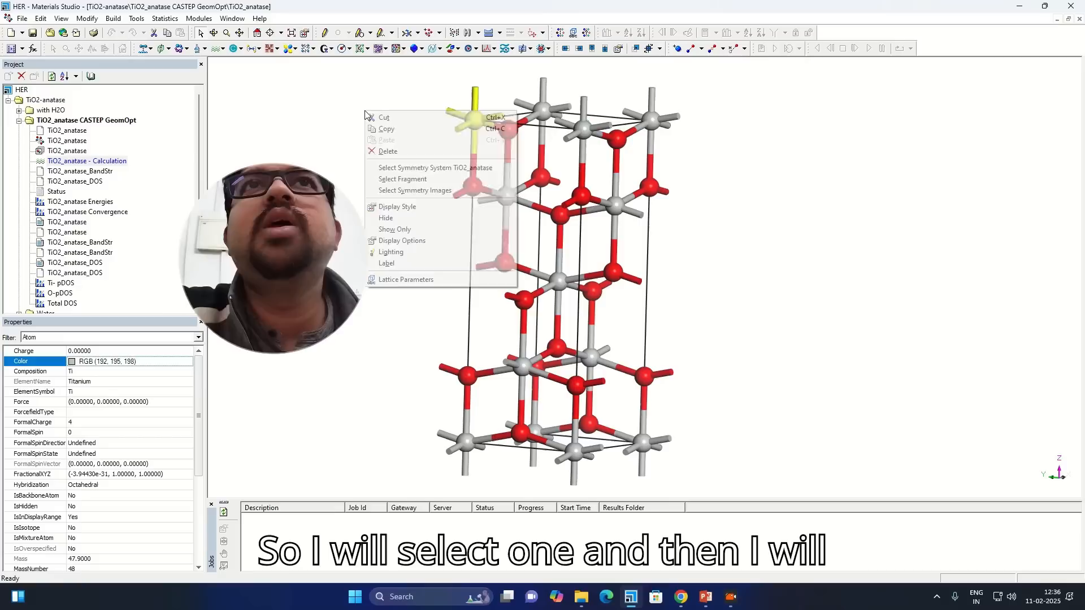
click(420, 191)
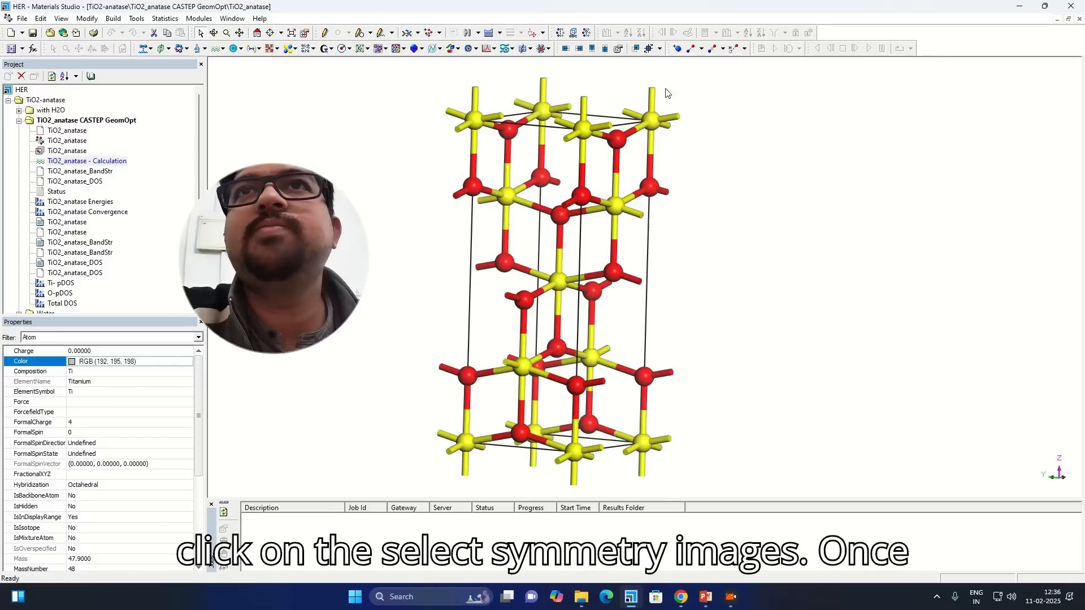
Set up a CASTEP density of states analysis as Partial with the s, p, d and Sum contributions, excluding f.
click(216, 51)
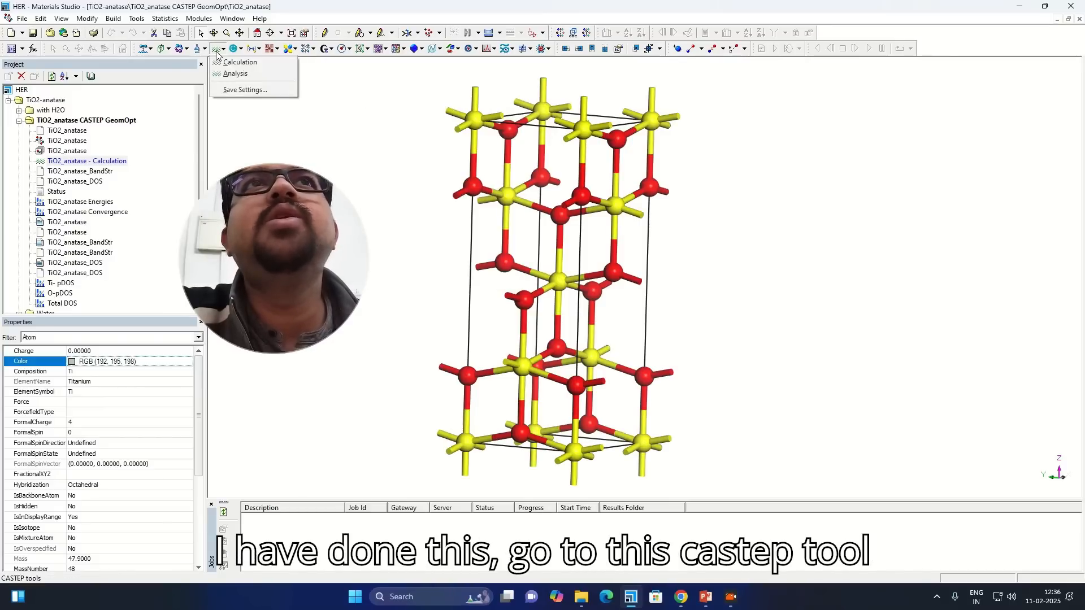
click(236, 74)
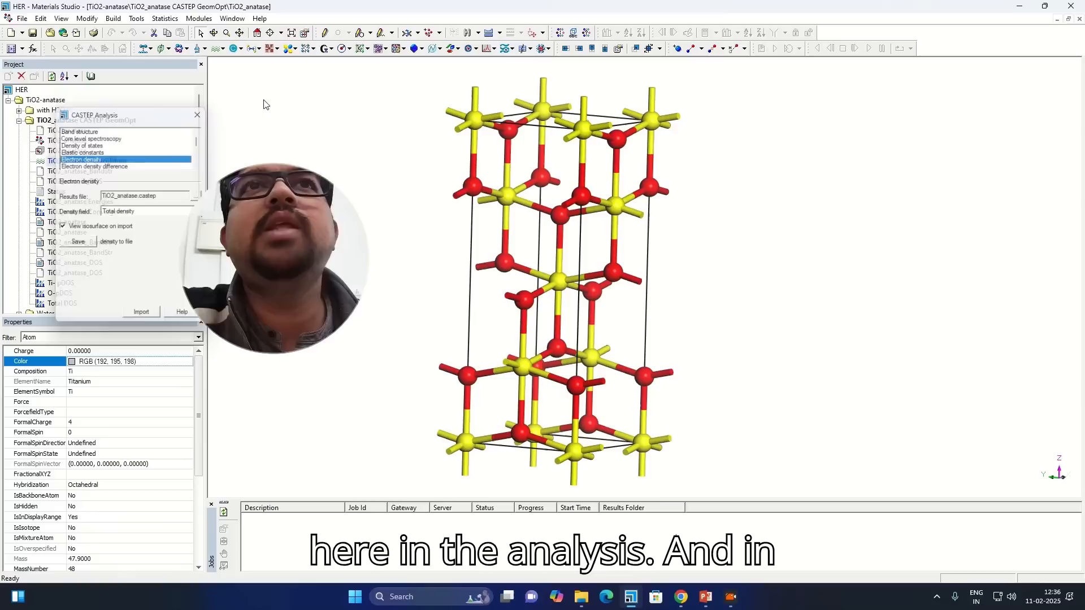
click(85, 142)
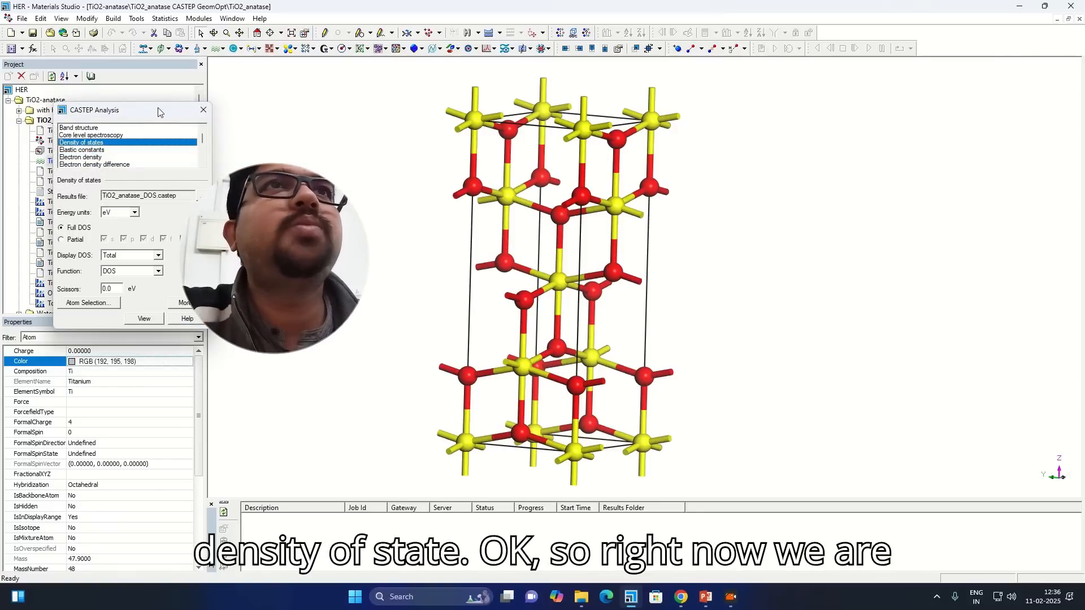
drag(159, 112, 794, 95)
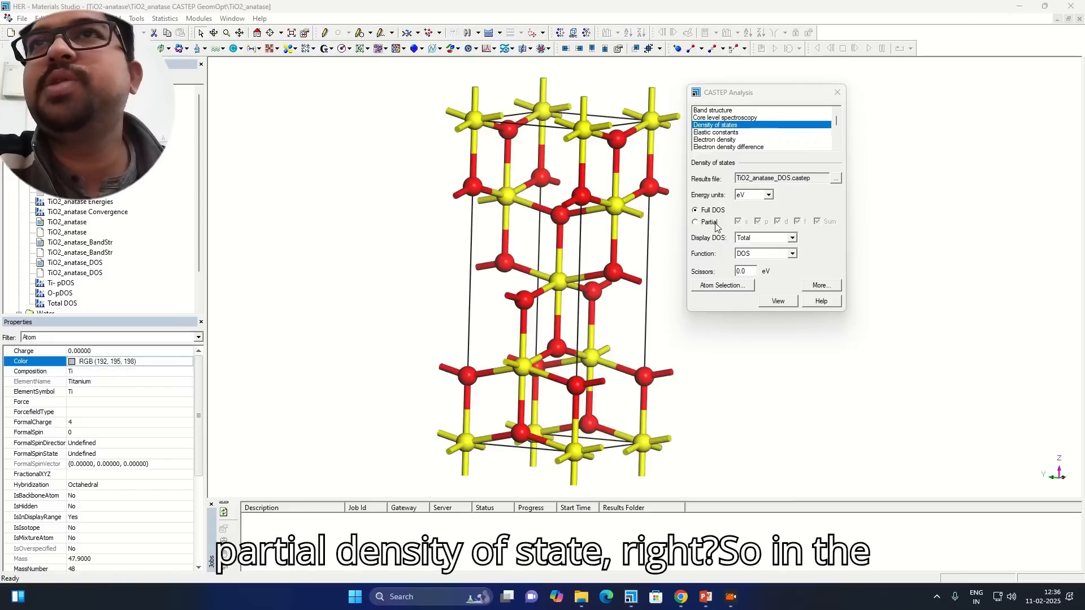
click(716, 224)
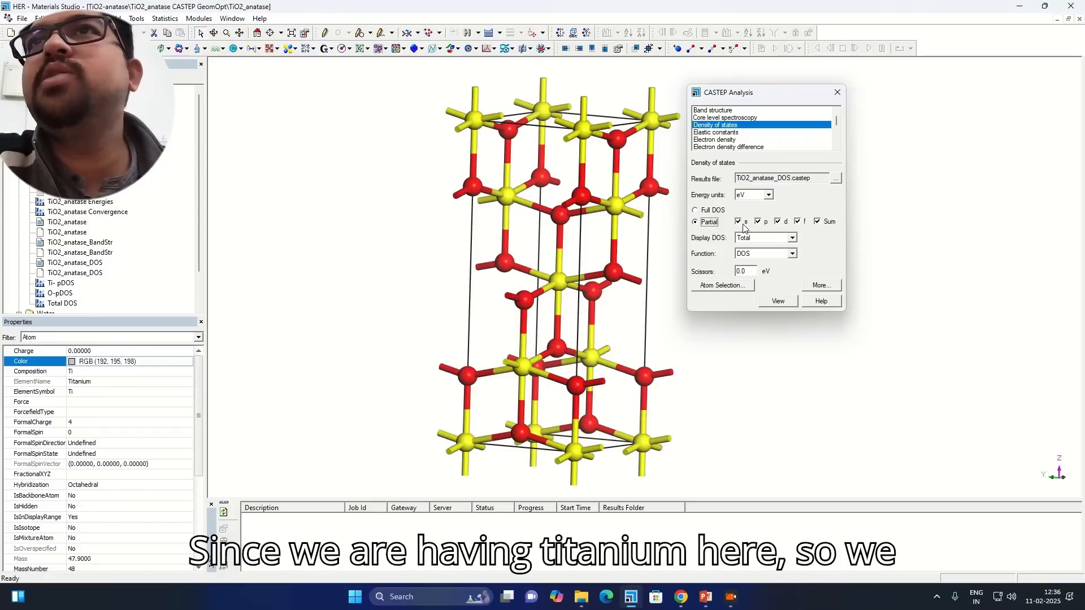
click(798, 223)
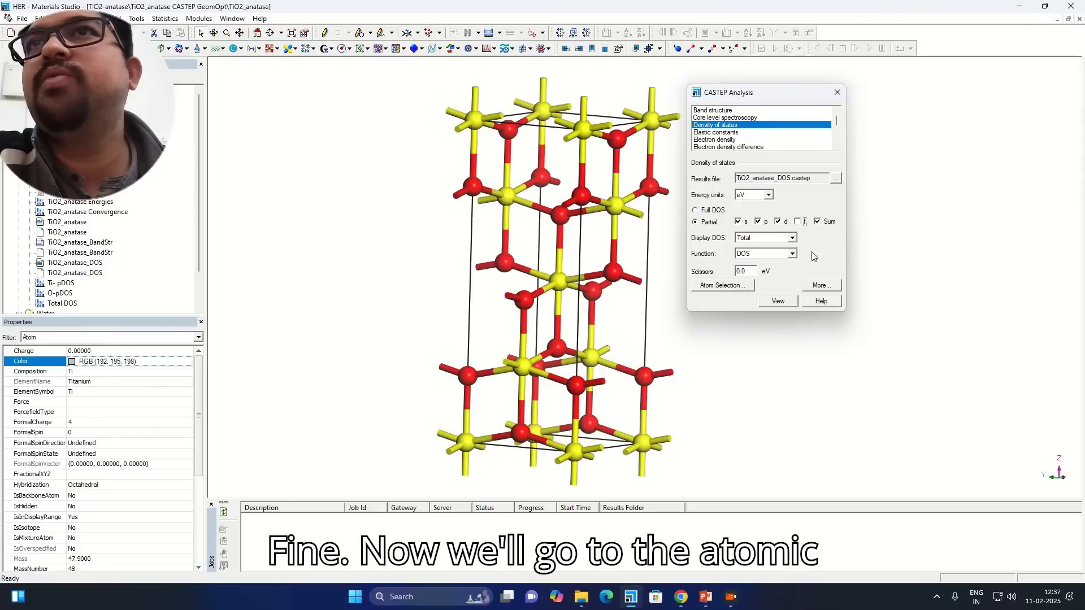
Restrict the analysis atoms to element Ti, picked from the periodic table, by selecting from the existing selection.
click(723, 286)
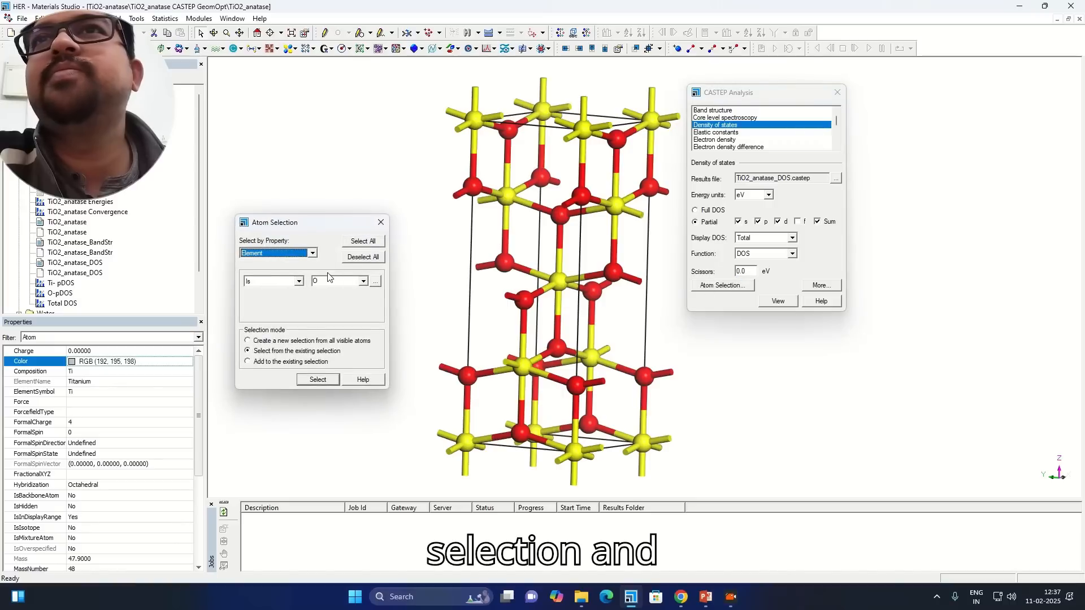
click(363, 281)
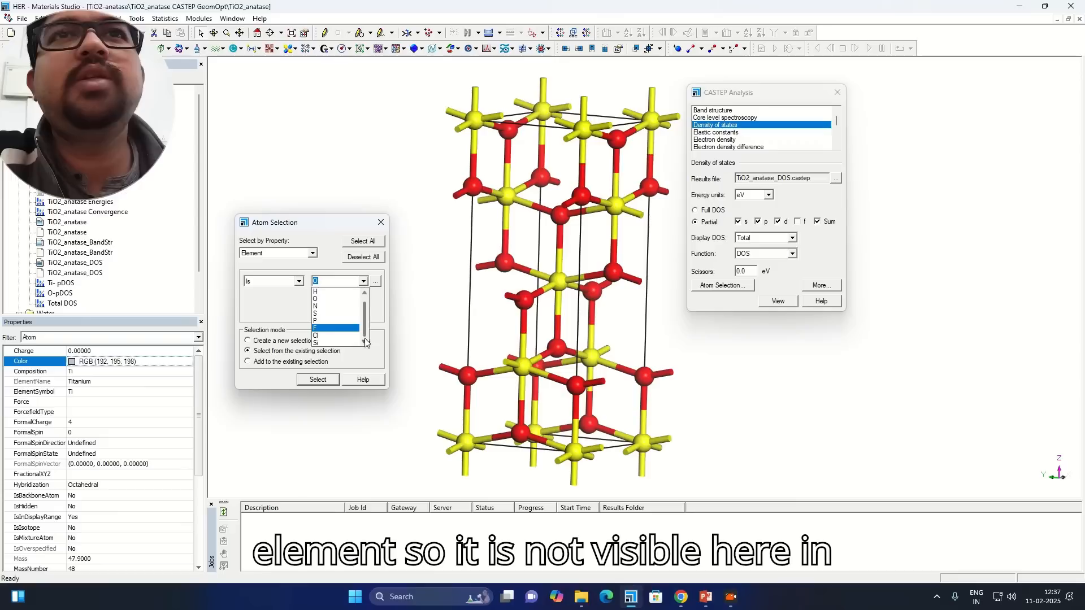
scroll(364, 299, up, 1)
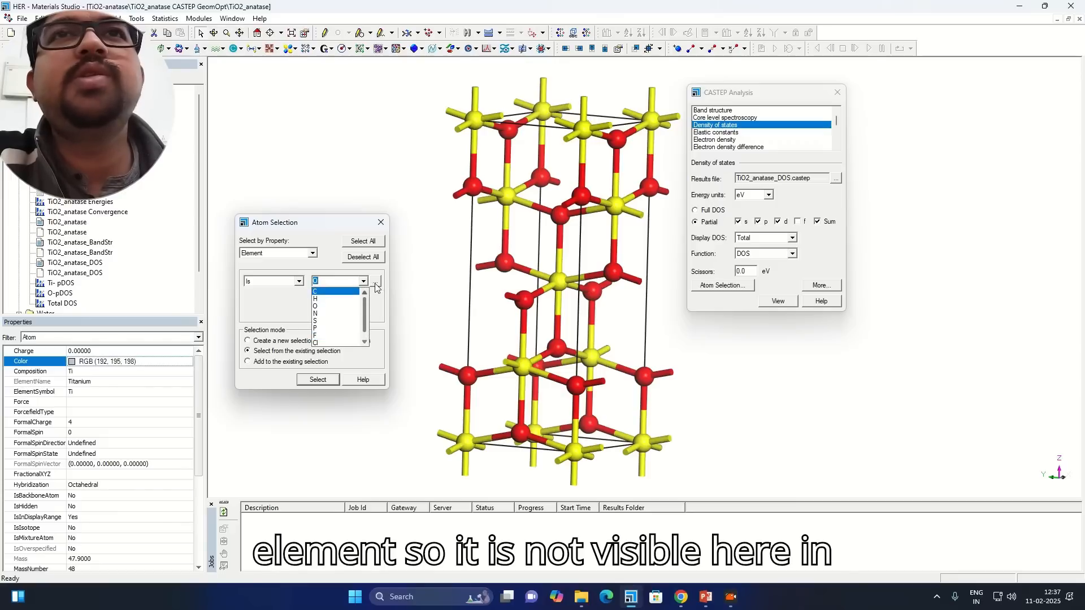
click(377, 286)
click(378, 287)
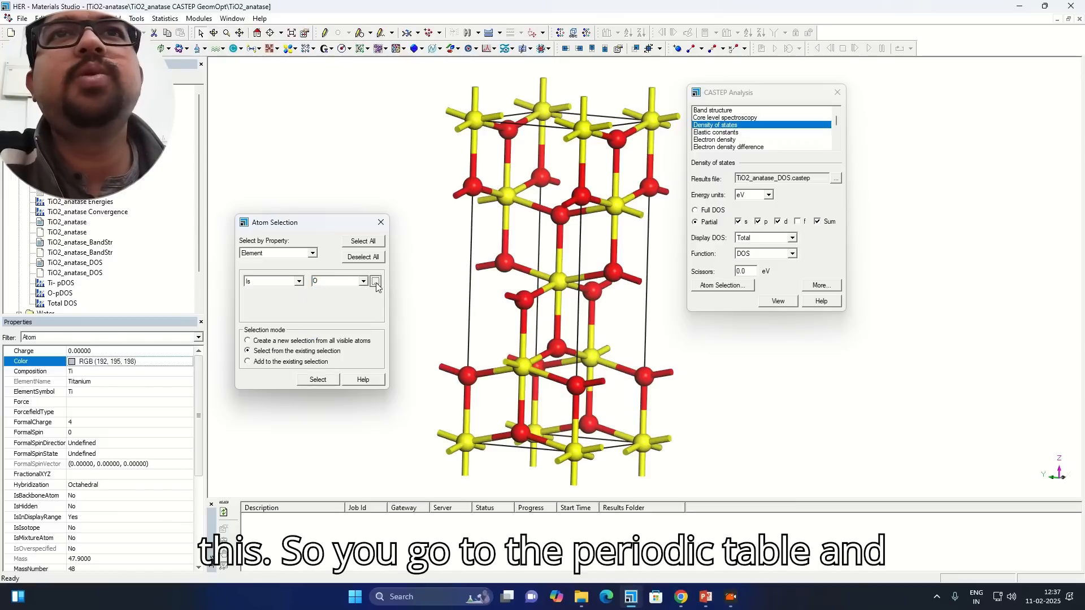
click(237, 292)
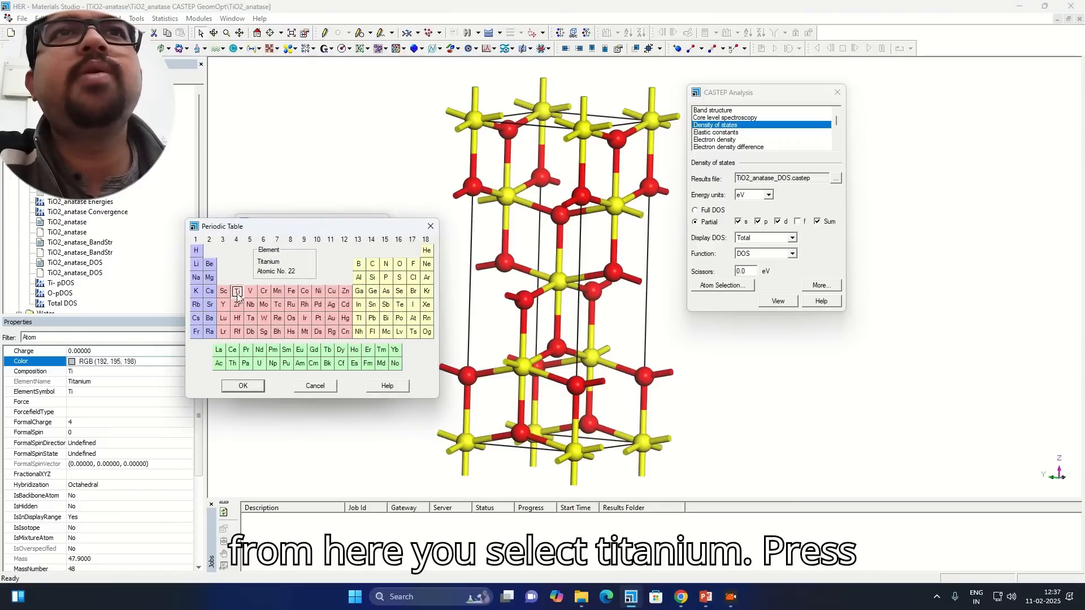
click(243, 386)
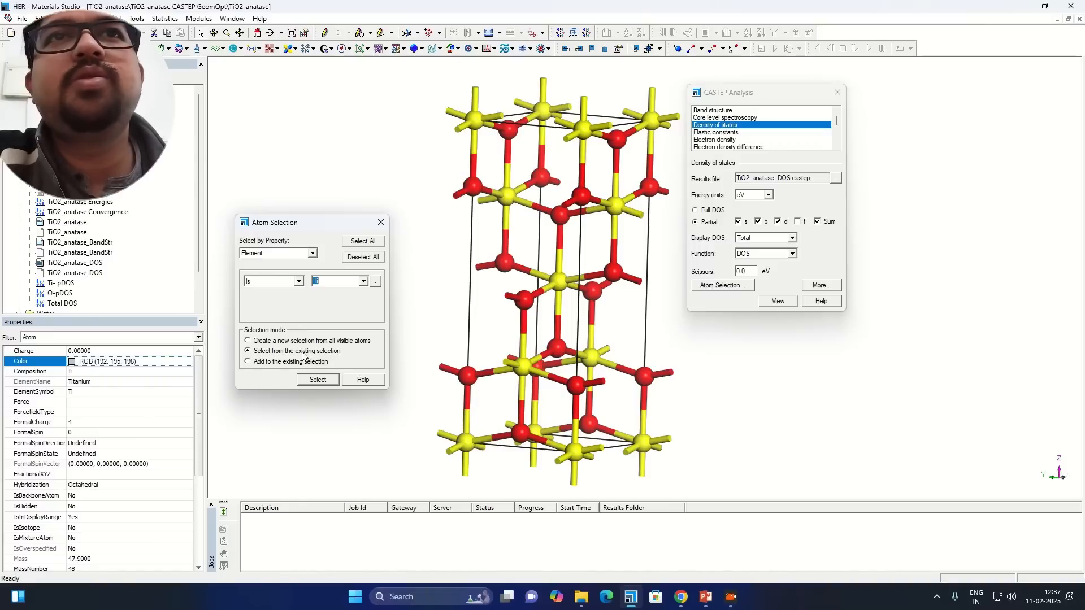
click(318, 380)
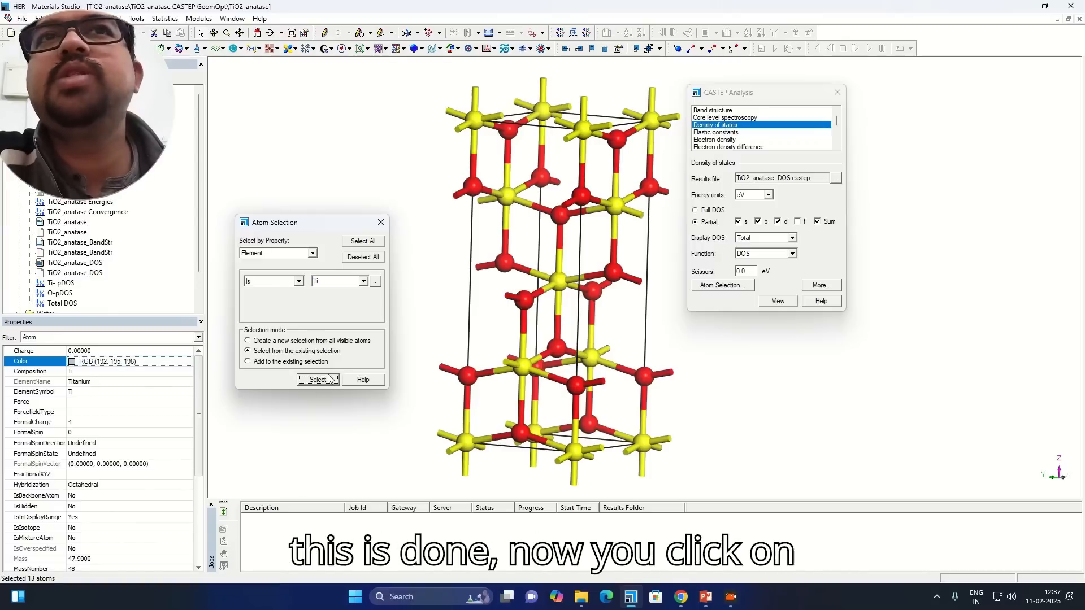
Plot the titanium partial density of states and close the Atom Selection and CASTEP Analysis dialogs.
click(781, 301)
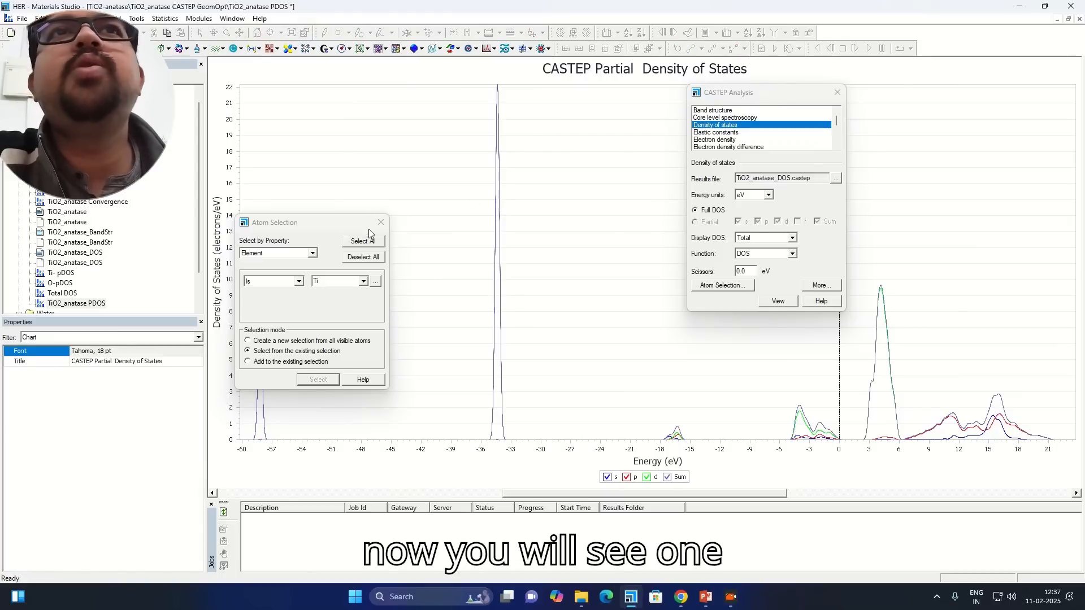
click(381, 222)
drag(760, 98, 120, 253)
click(197, 247)
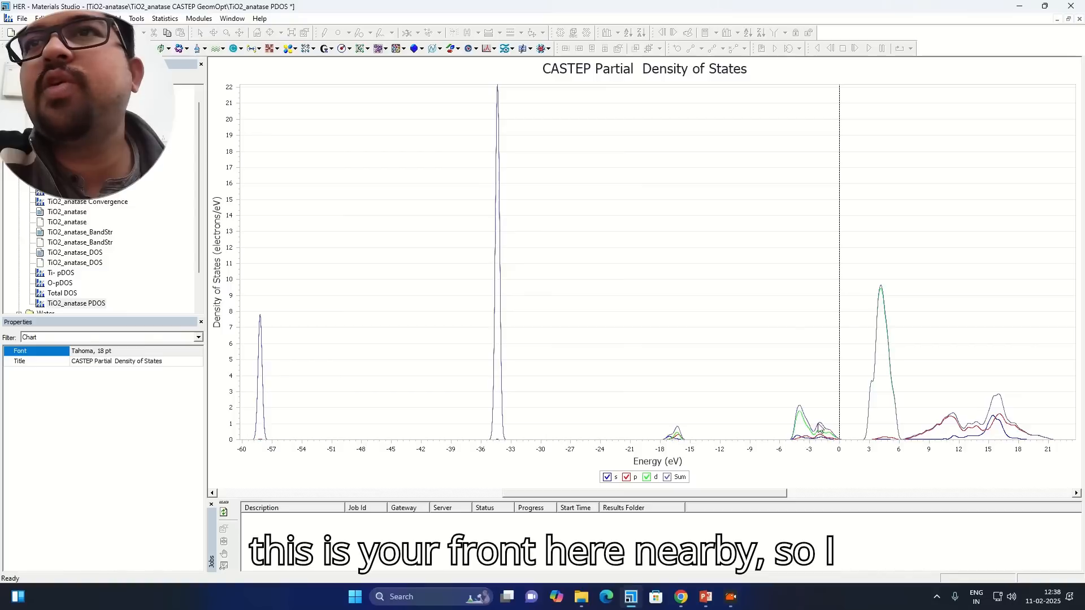
Examine the partial density of states peaks around the Fermi level by highlighting them, and clear the highlight.
drag(766, 264, 963, 459)
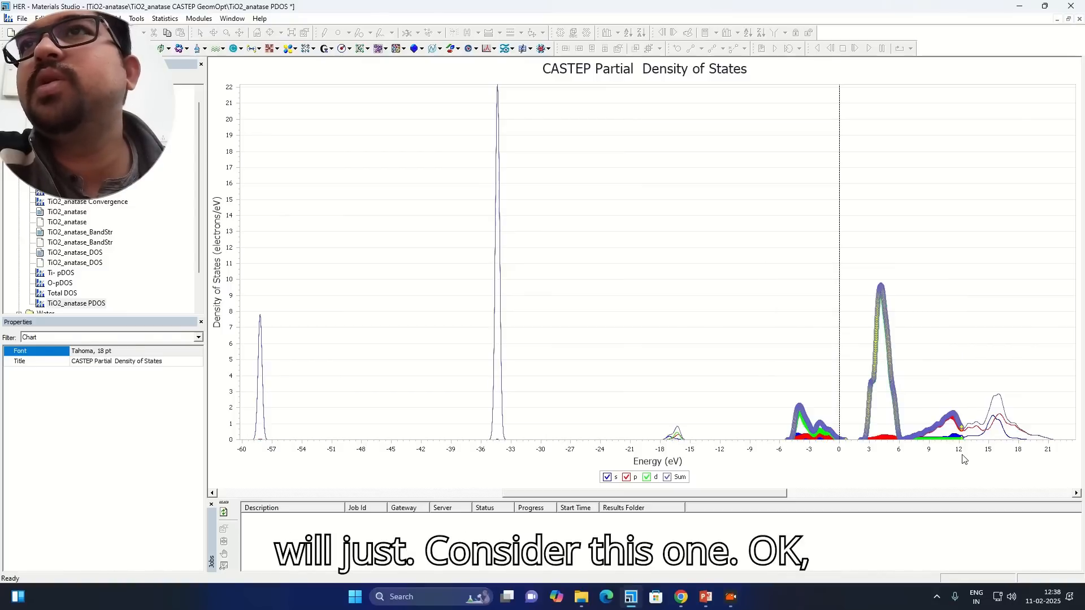
click(877, 482)
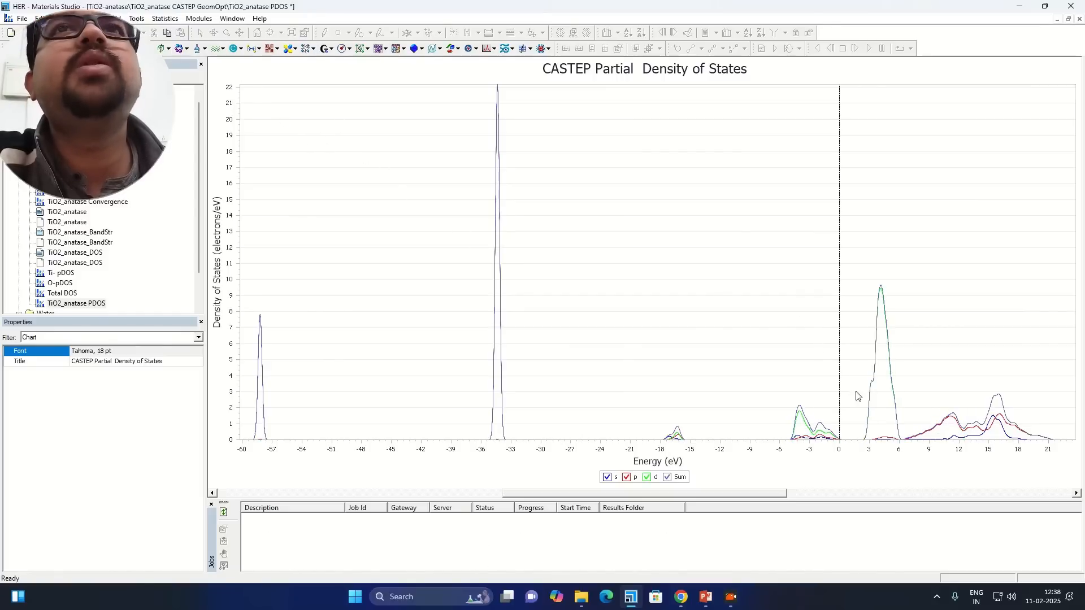
Examine the titanium s, p, d and Sum curves around the Fermi level, highlighting the curves in that range and clearing the highlight.
scroll(856, 400, up, 5)
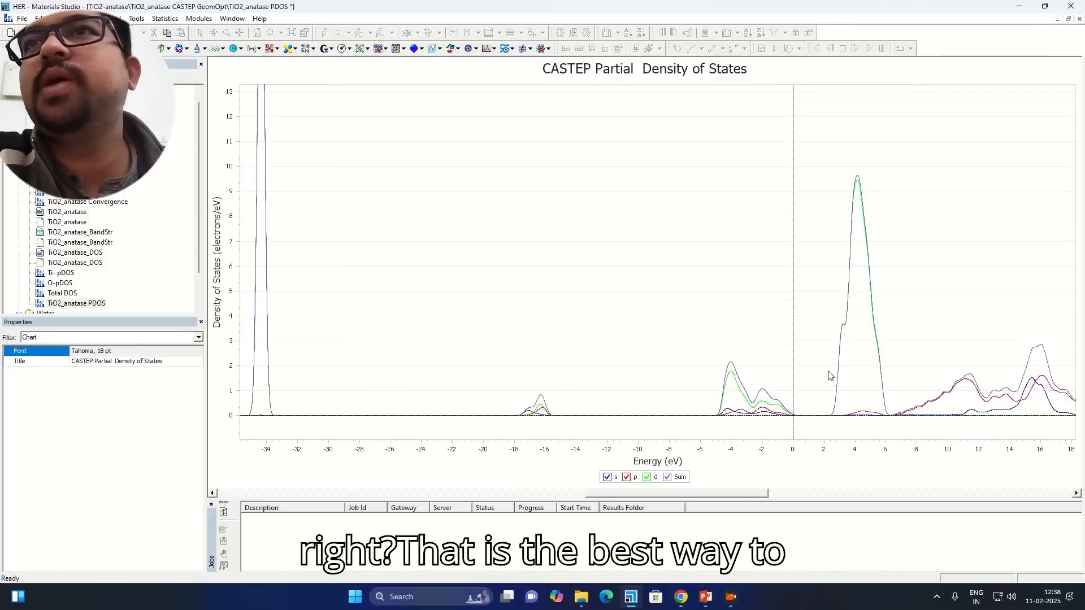
scroll(811, 392, up, 3)
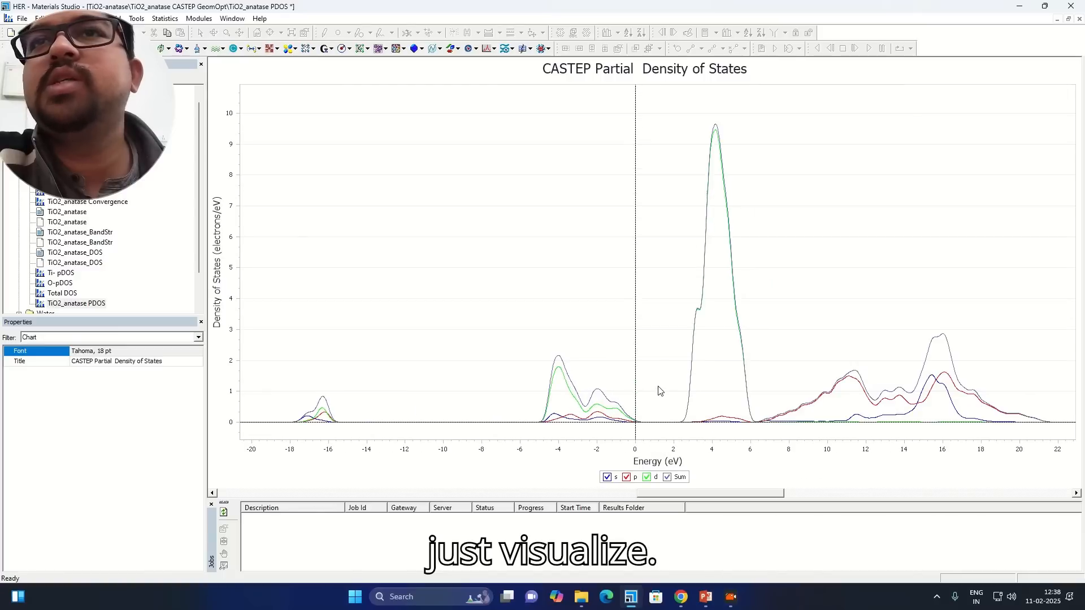
drag(616, 399, 580, 372)
scroll(584, 378, up, 1)
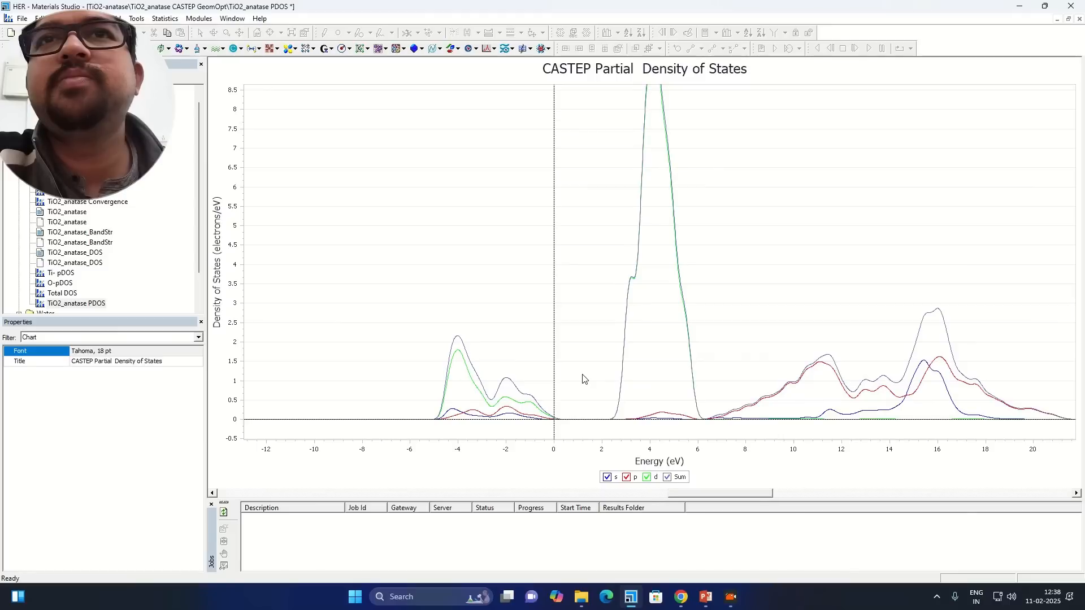
scroll(584, 379, up, 1)
drag(584, 378, 506, 375)
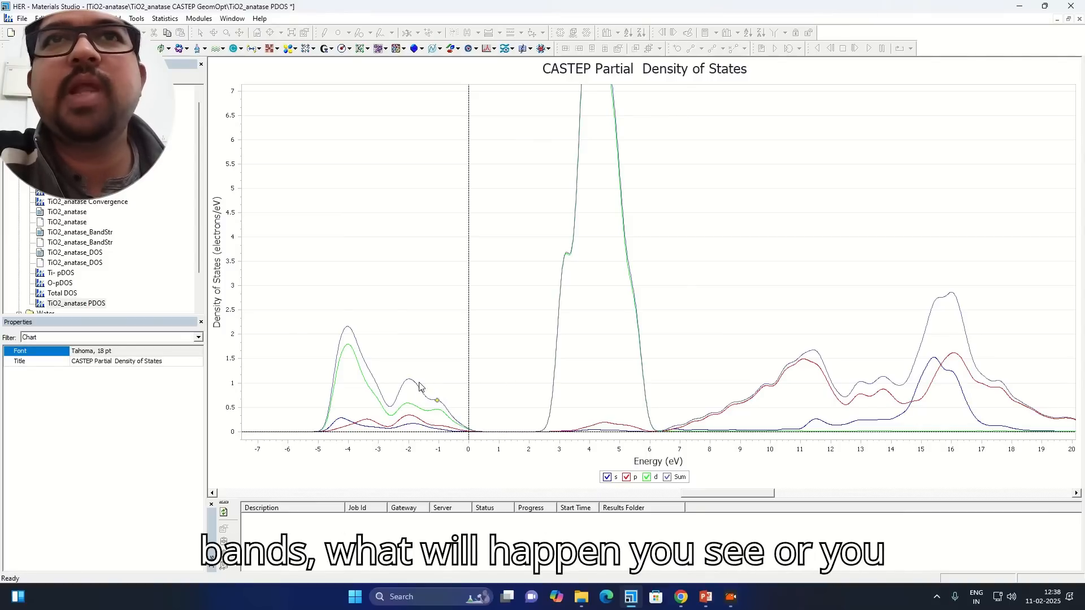
drag(261, 91, 1062, 483)
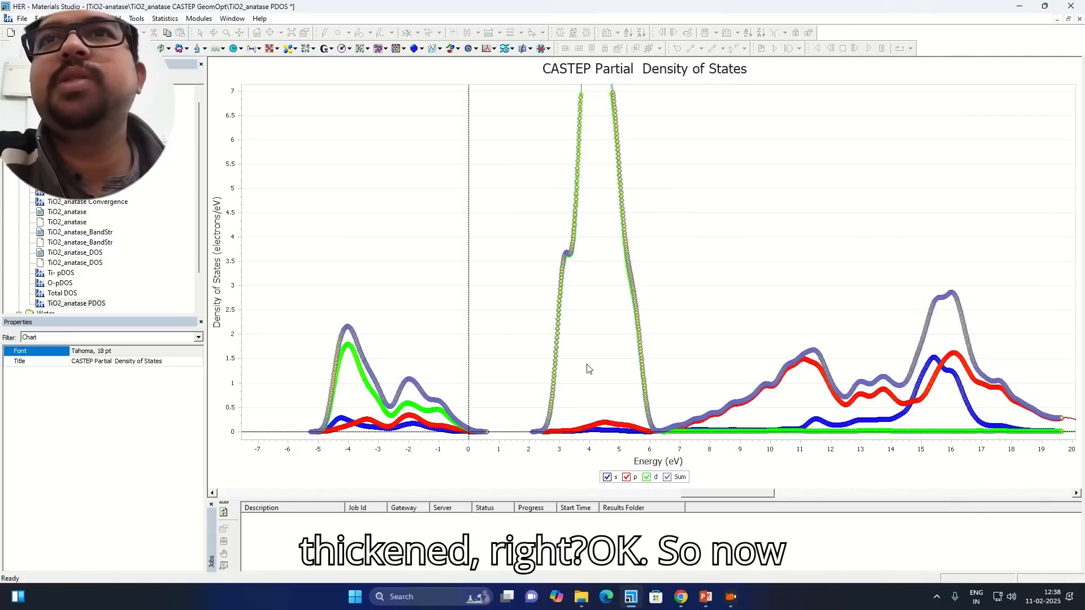
click(543, 343)
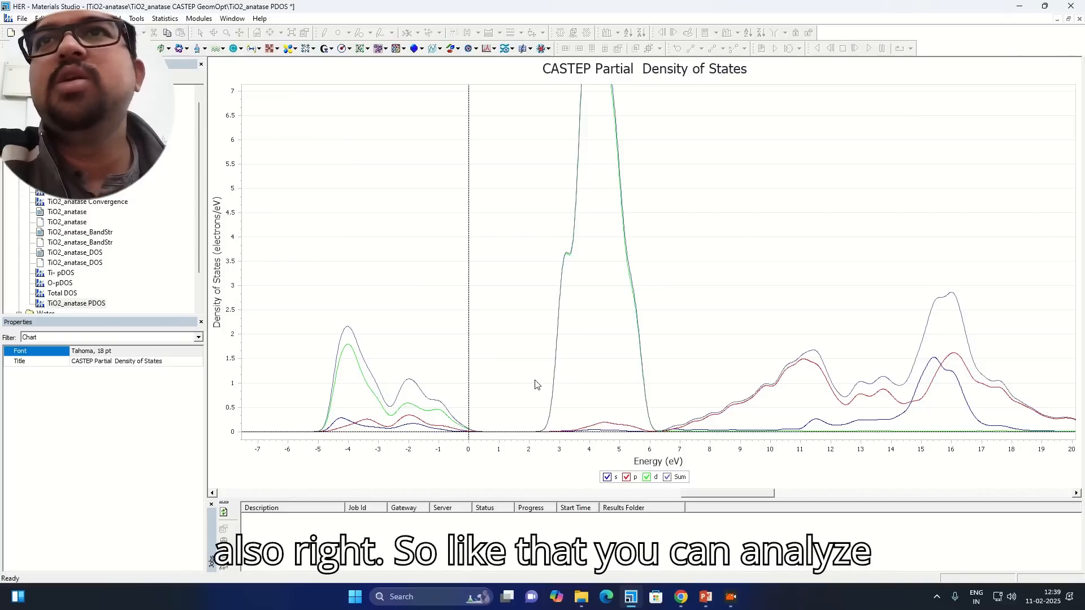
scroll(520, 340, down, 2)
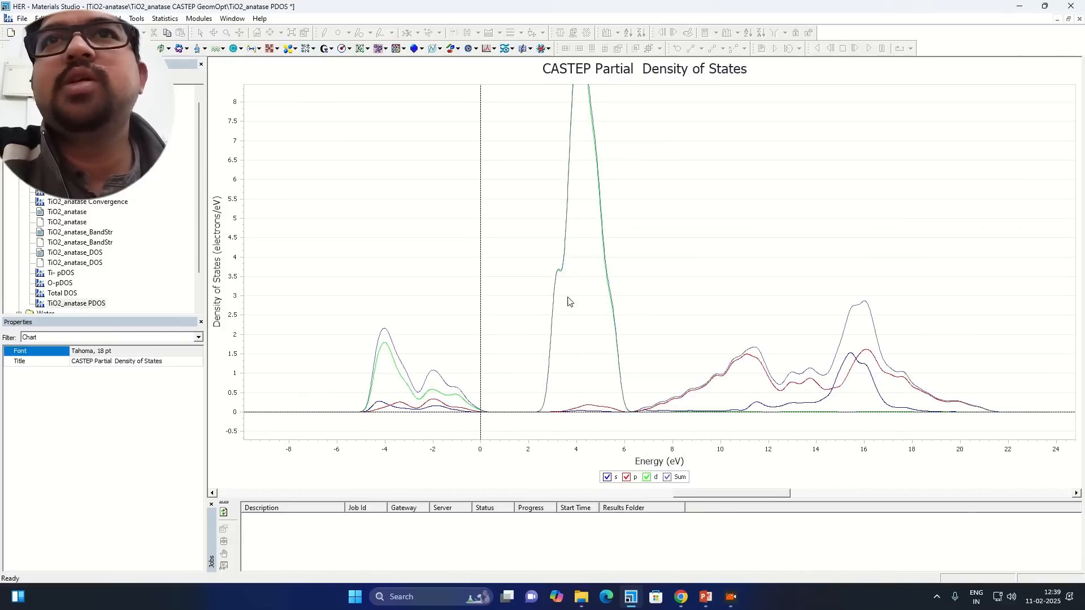
drag(569, 296, 569, 325)
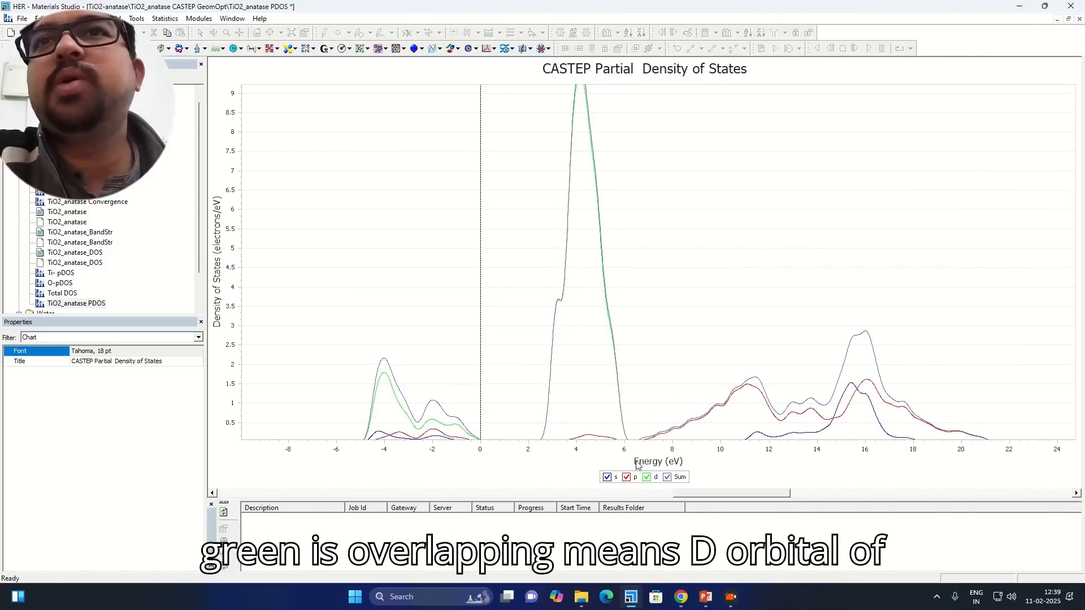
mouse_move(601, 409)
mouse_down()
mouse_move(584, 346)
mouse_move(604, 399)
mouse_up()
scroll(585, 370, down, 1)
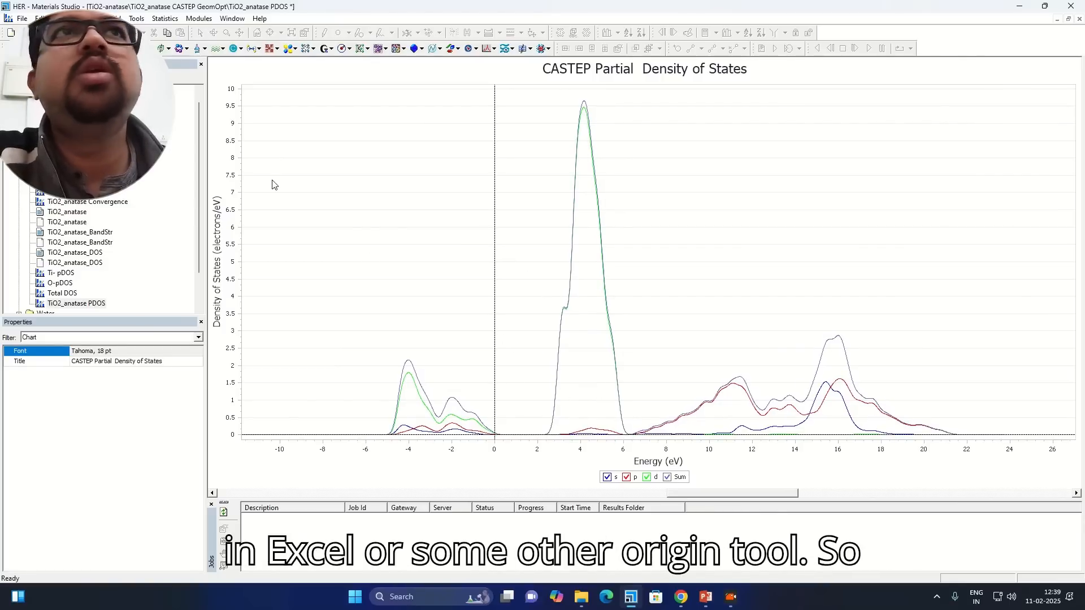
Export the partial density of states chart to the Desktop as a comma-separated file (*.csv) named TiO2_anatase PDOS.
click(21, 18)
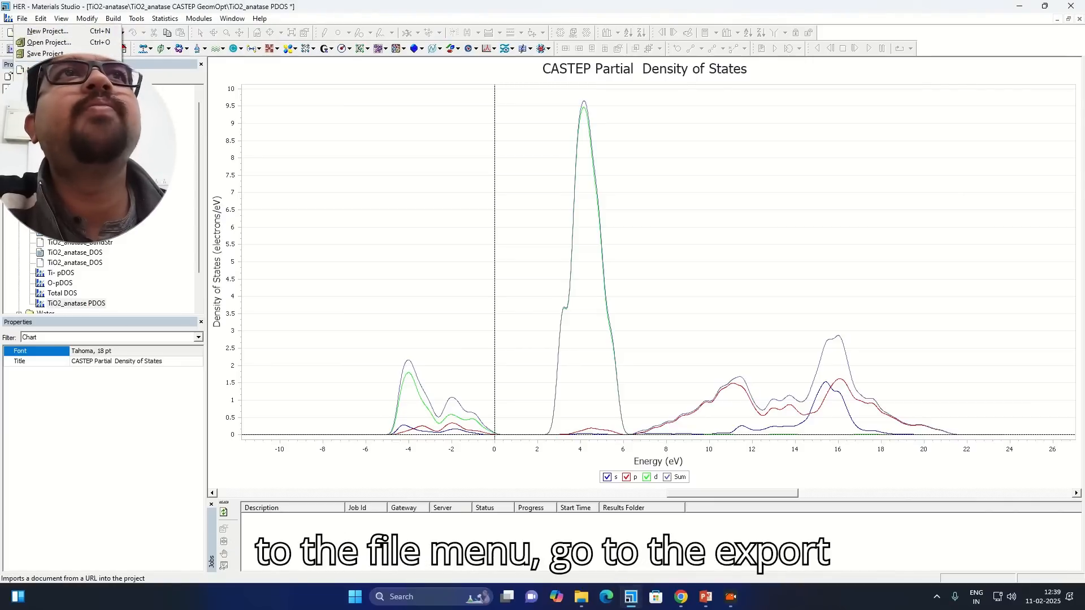
click(51, 122)
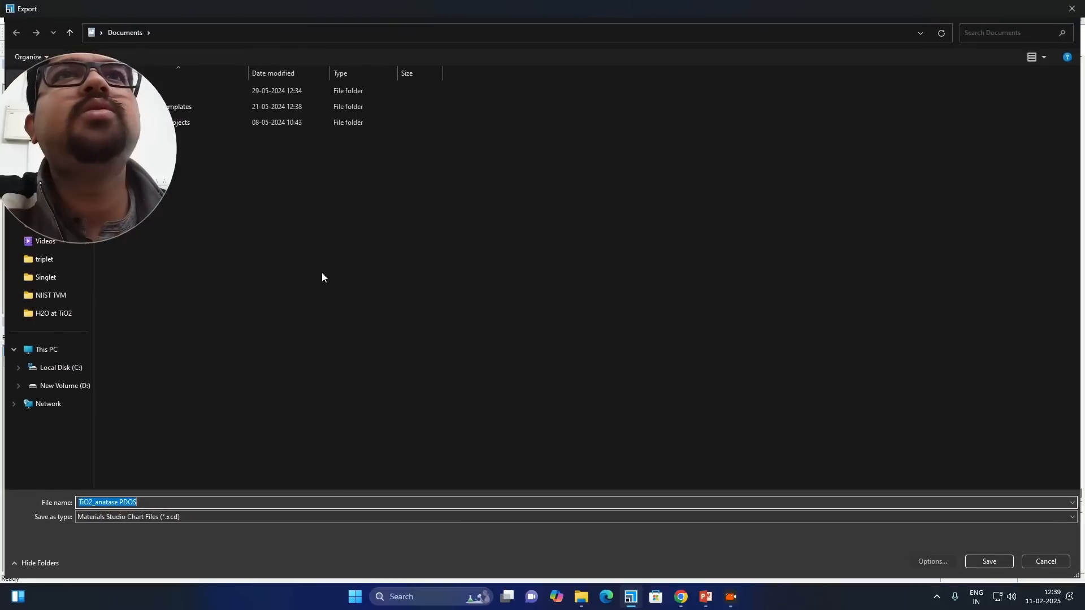
drag(90, 113, 129, 196)
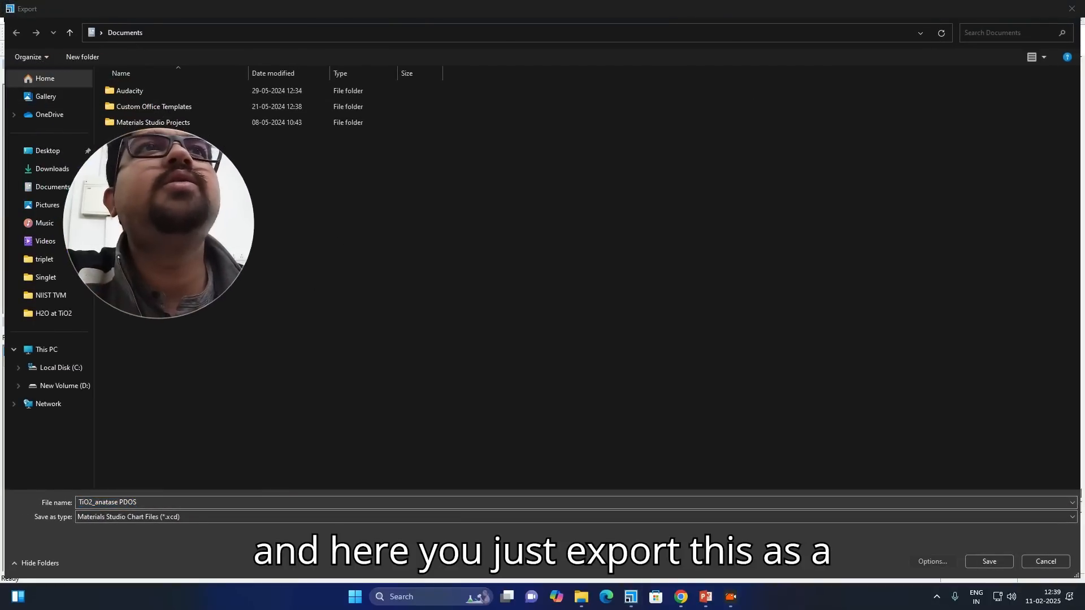
click(170, 518)
click(184, 537)
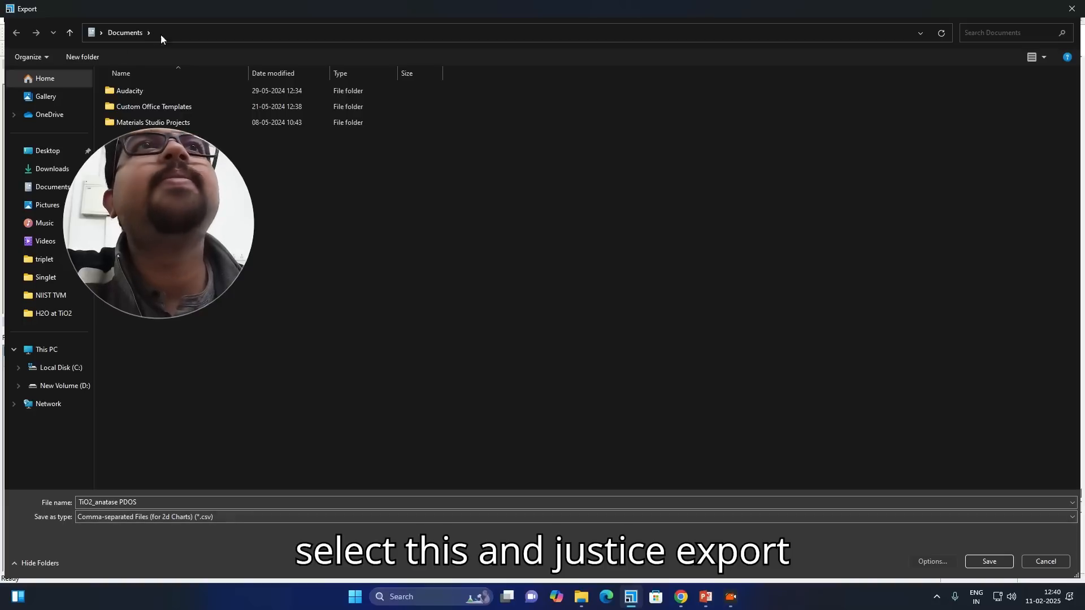
click(48, 150)
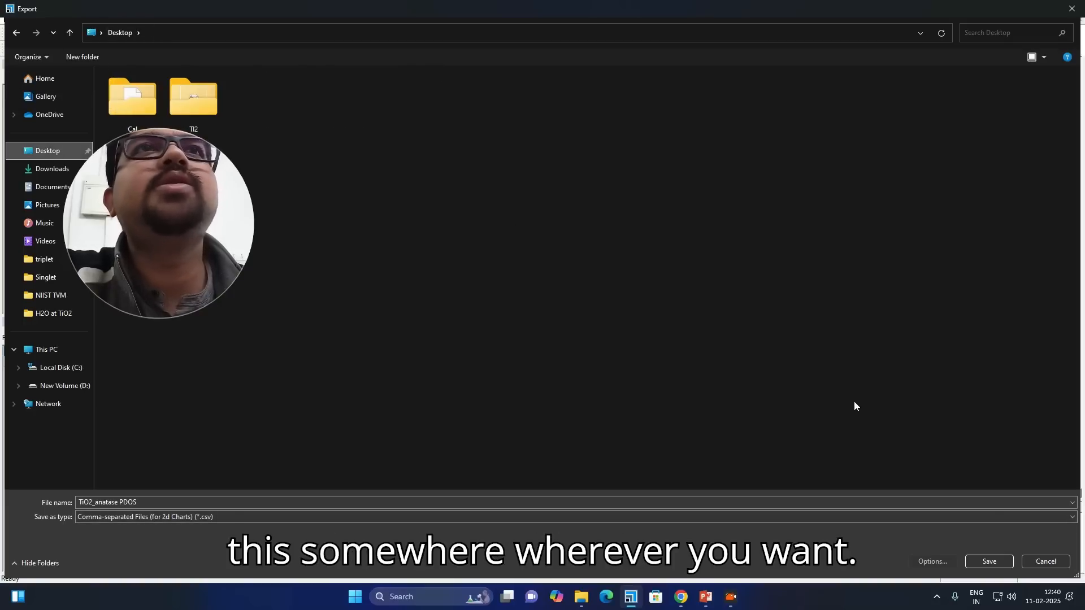
click(989, 562)
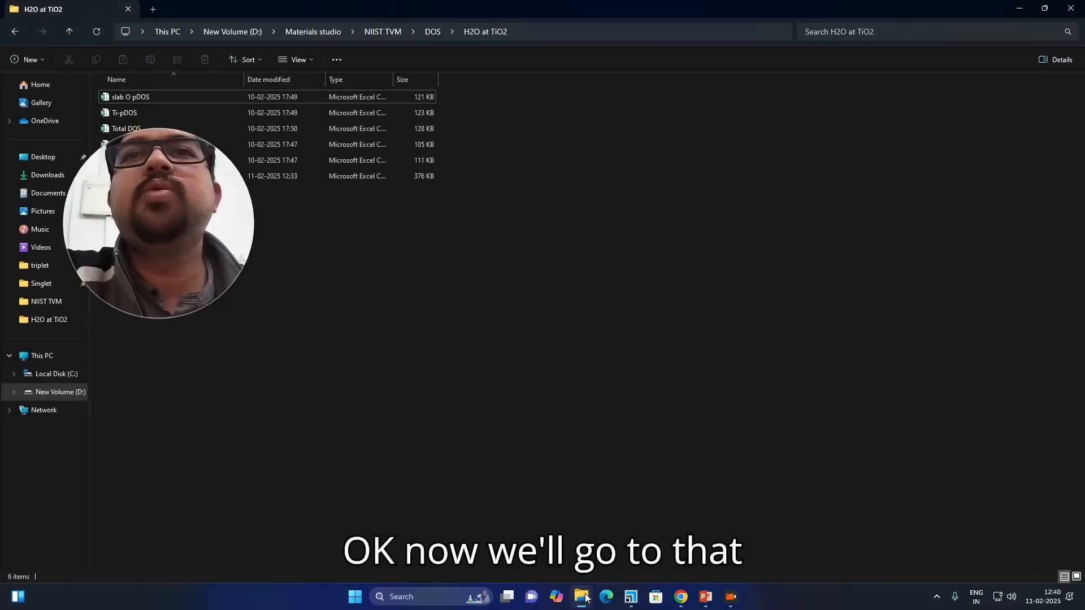
Switch to File Explorer and open the exported TiO2_anatase PDOS file from the Desktop in Excel.
click(580, 597)
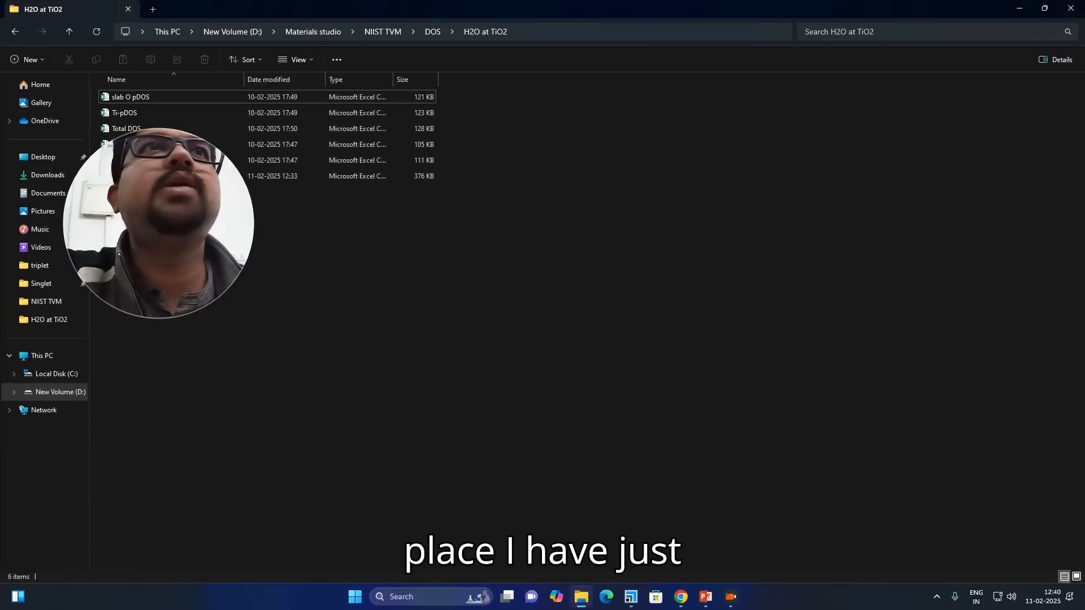
click(43, 157)
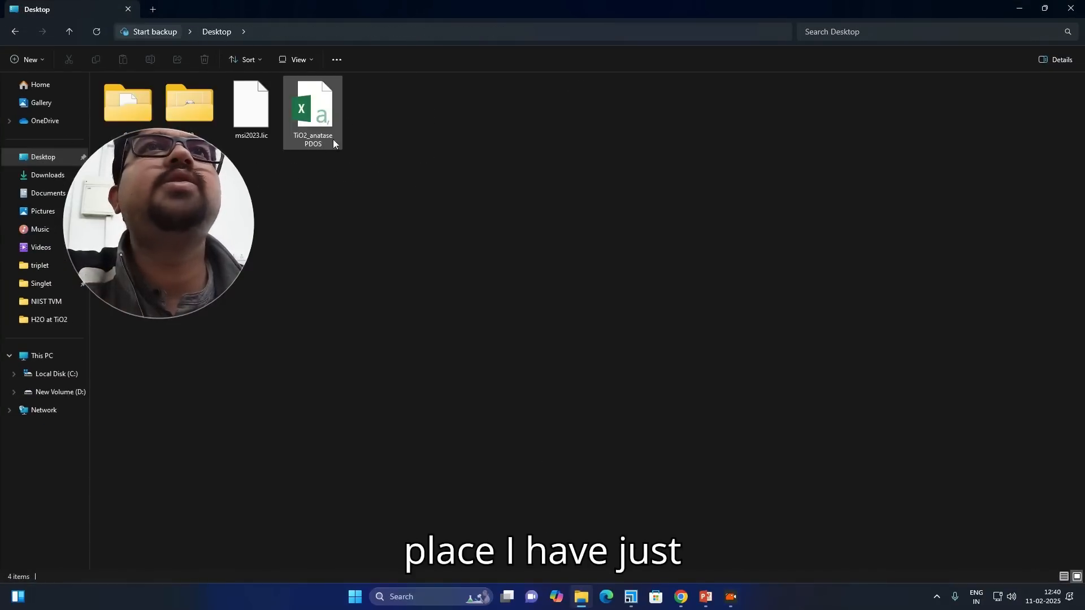
double_click(323, 132)
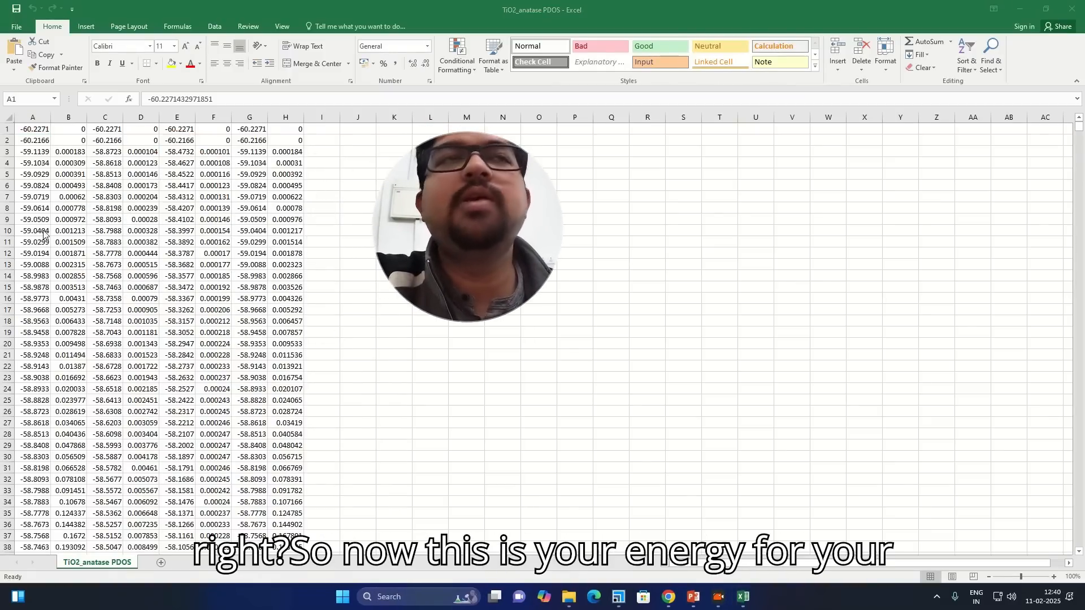
Examine the paired energy and density of states columns A to H for the s, p, d and Sum contributions.
click(33, 125)
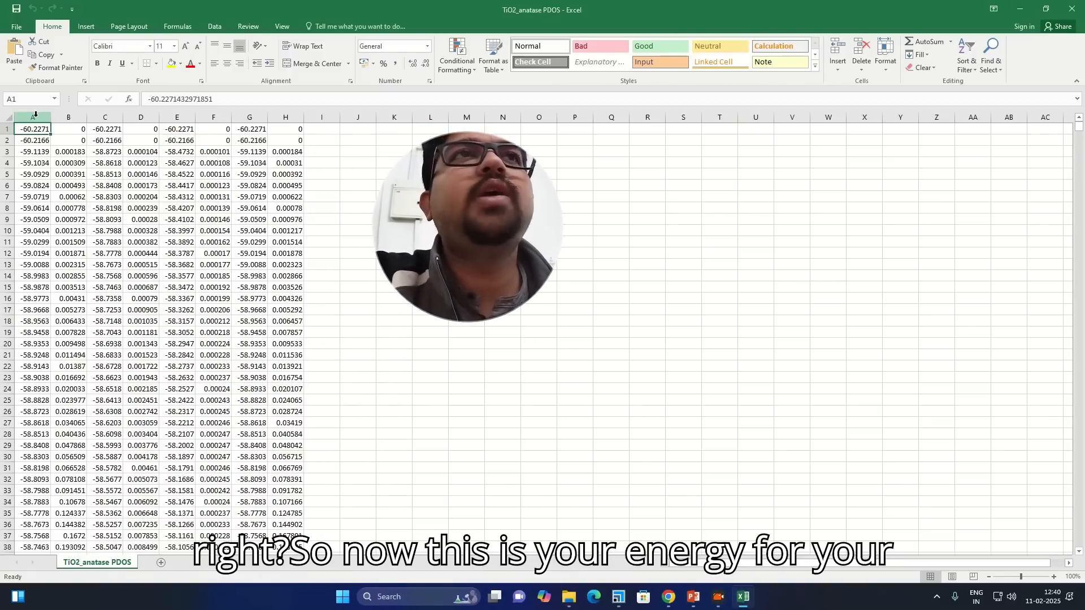
click(75, 117)
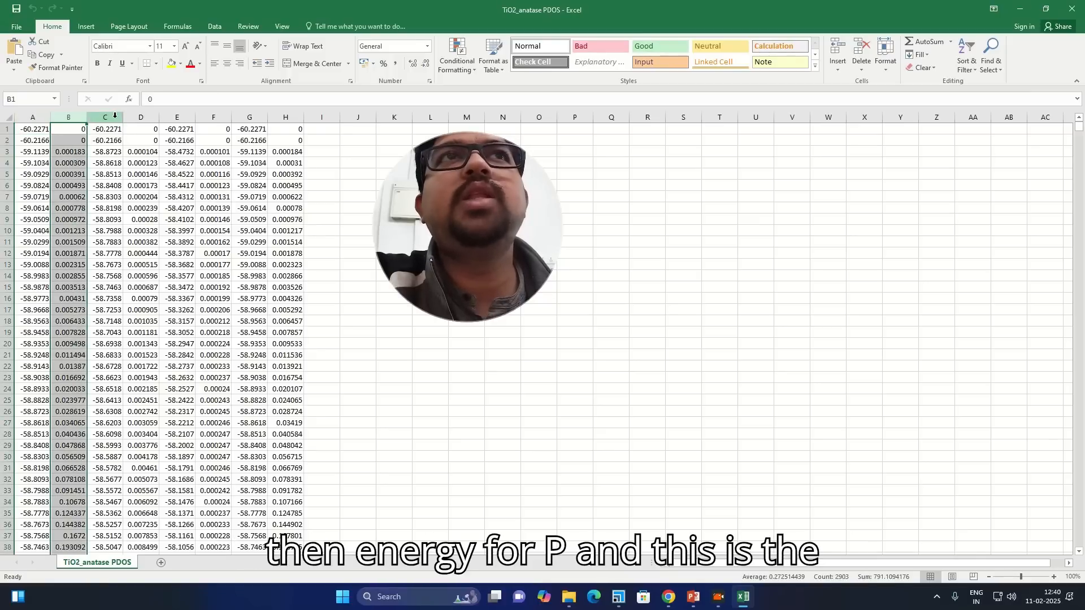
click(115, 117)
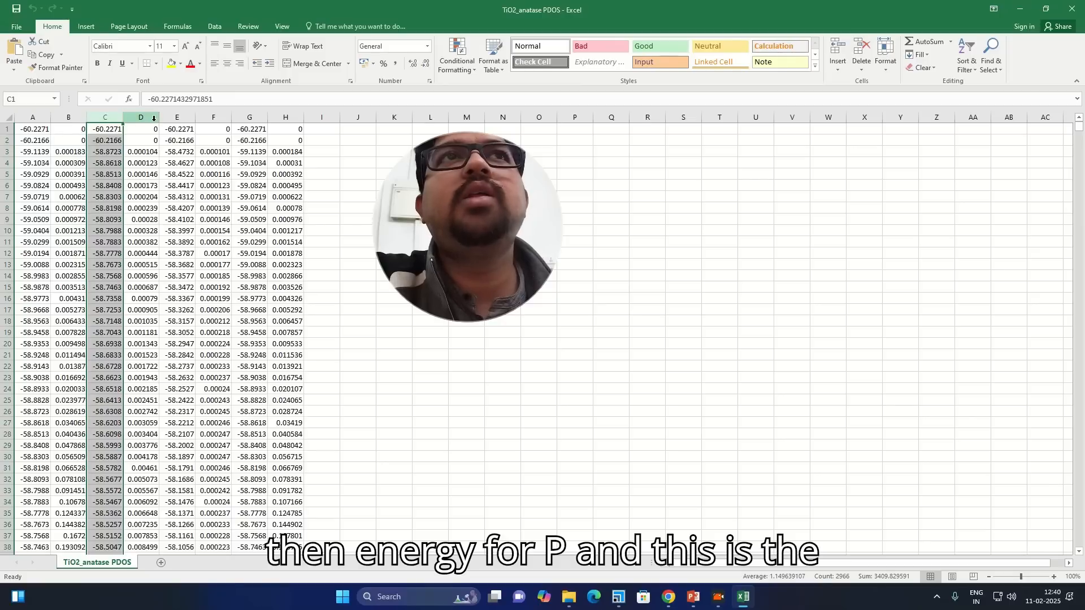
click(154, 118)
click(183, 117)
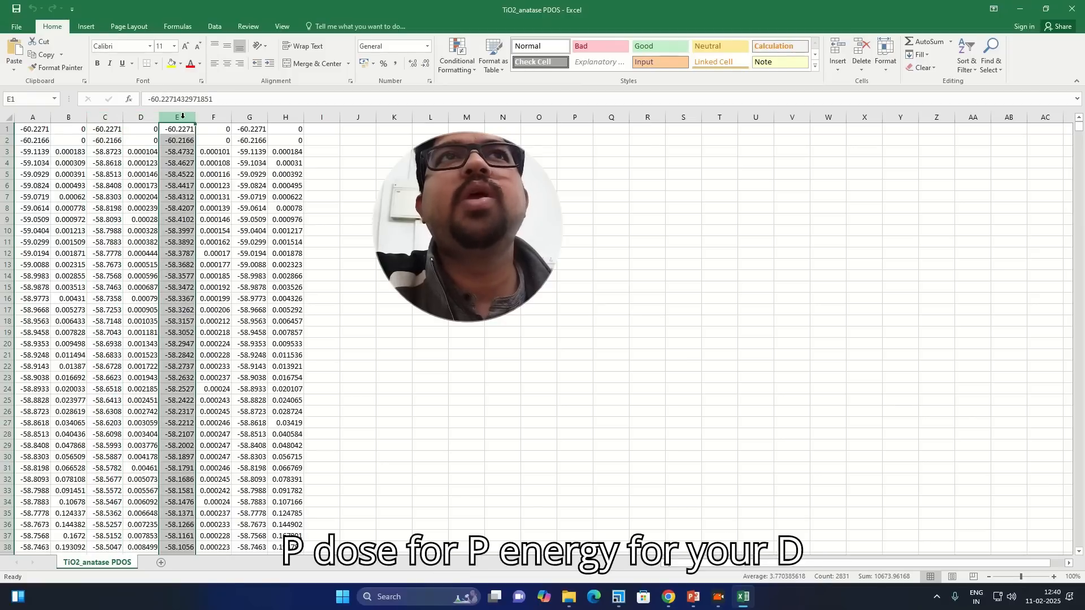
click(220, 117)
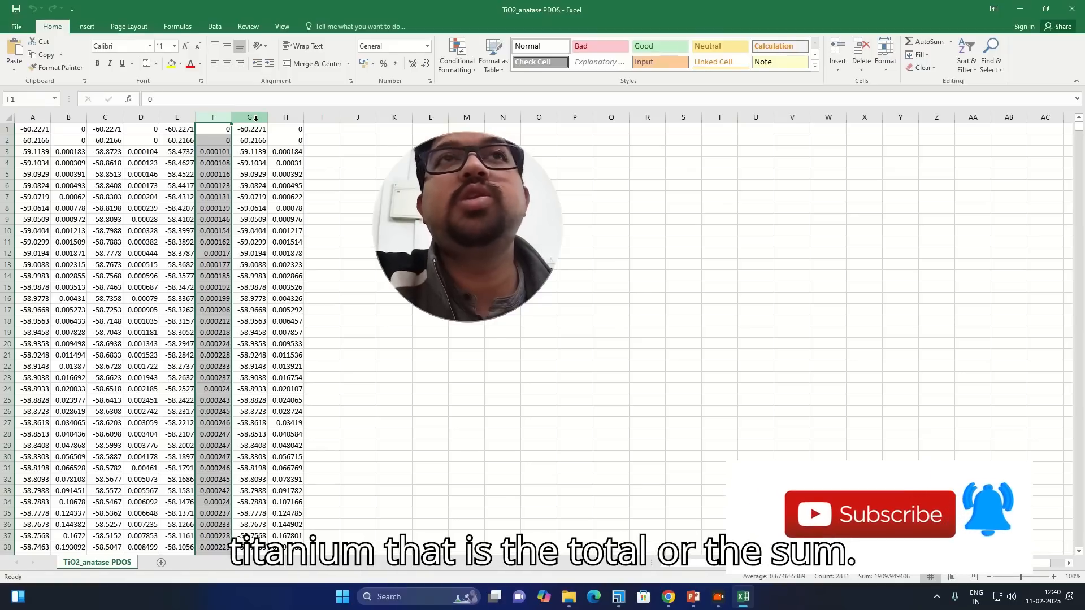
click(255, 118)
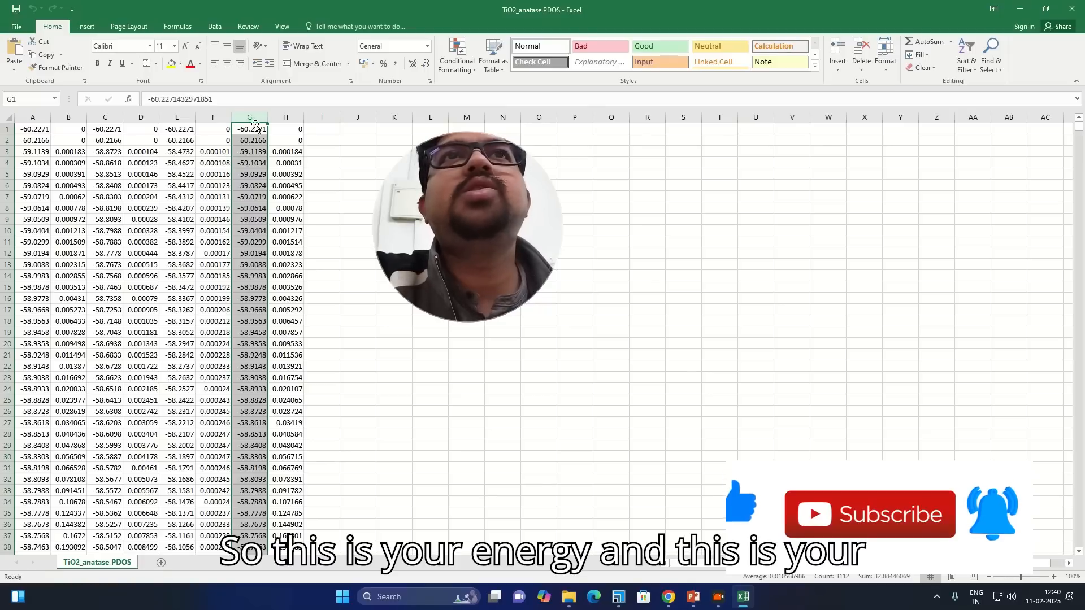
click(292, 117)
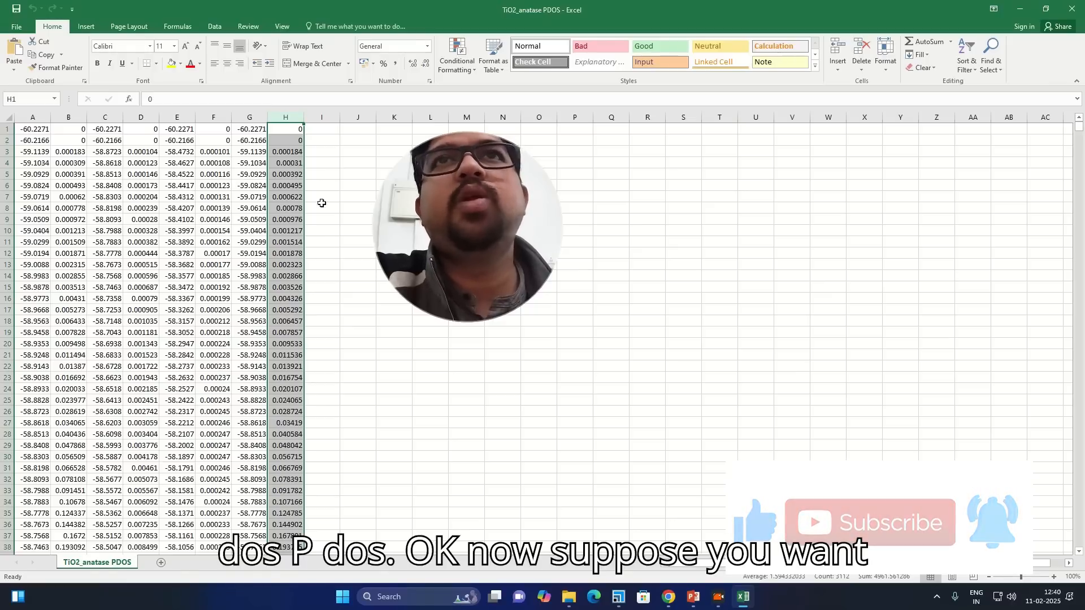
click(394, 355)
Check down to which rows the data in each column extends and return to the start of the sheet.
drag(468, 227, 714, 225)
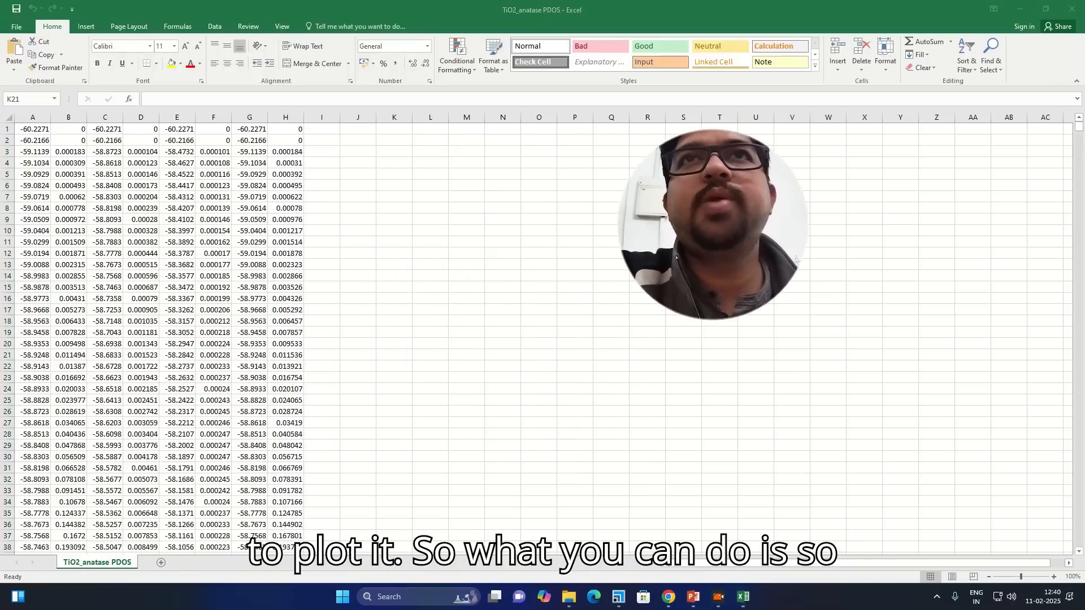
click(391, 225)
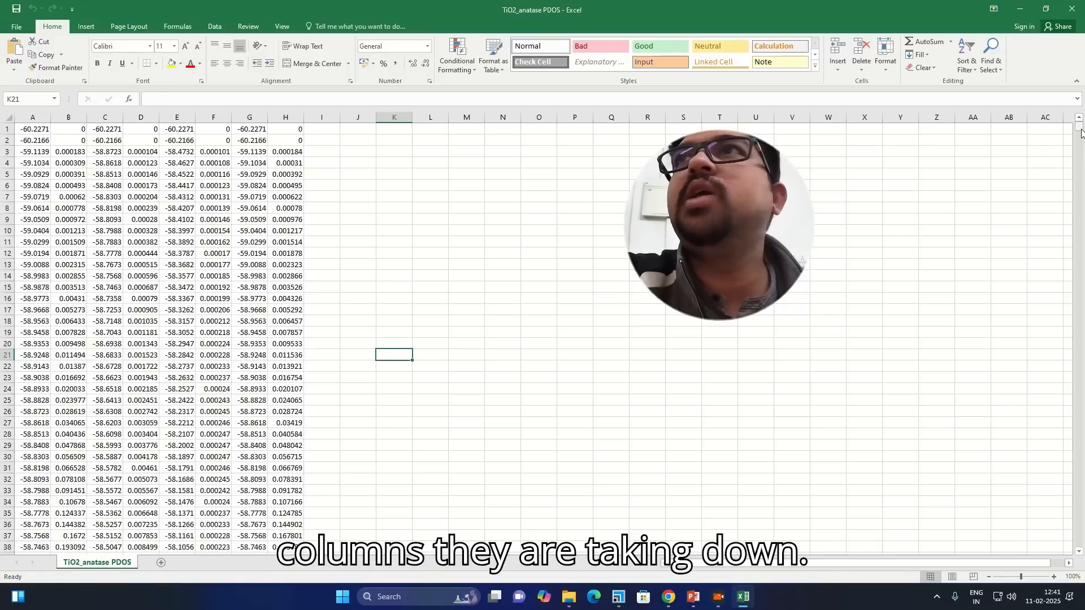
drag(1079, 140, 1048, 508)
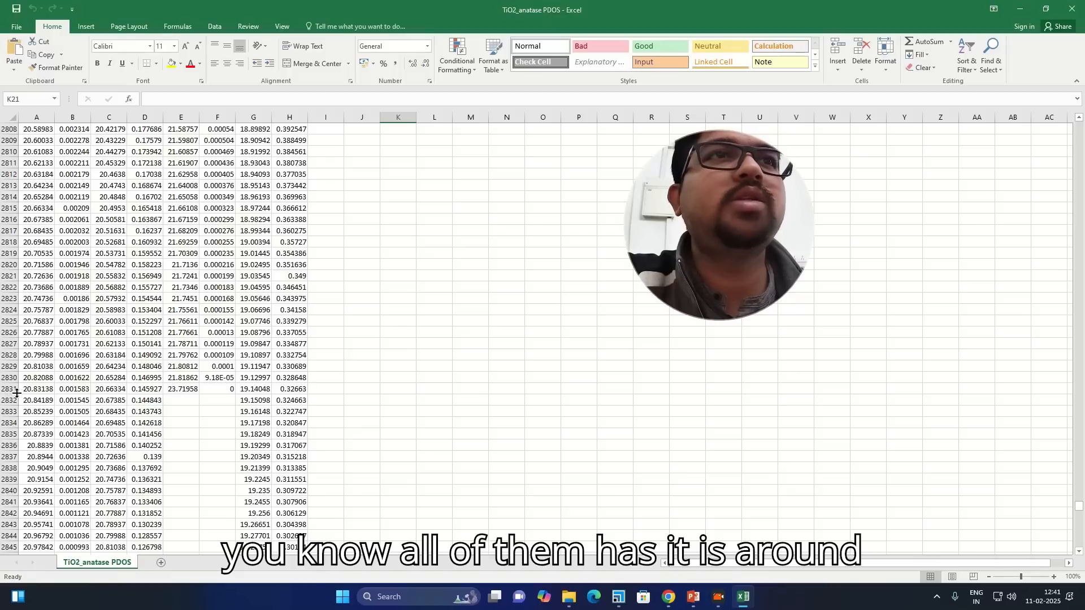
drag(1079, 506, 1079, 126)
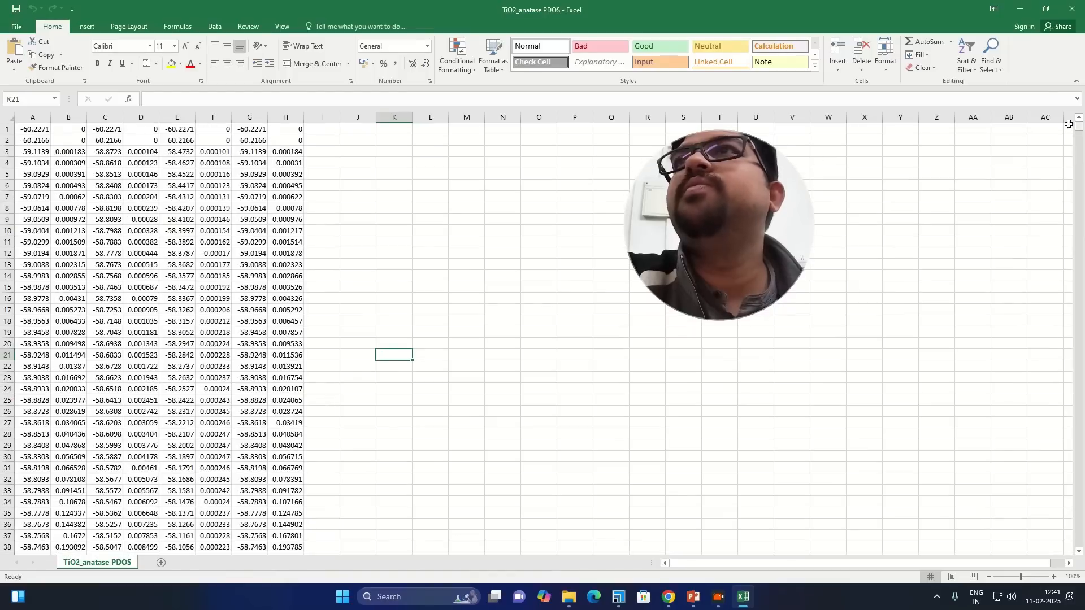
Insert an empty Scatter with Smooth Lines chart and place it just beside the data columns.
click(87, 27)
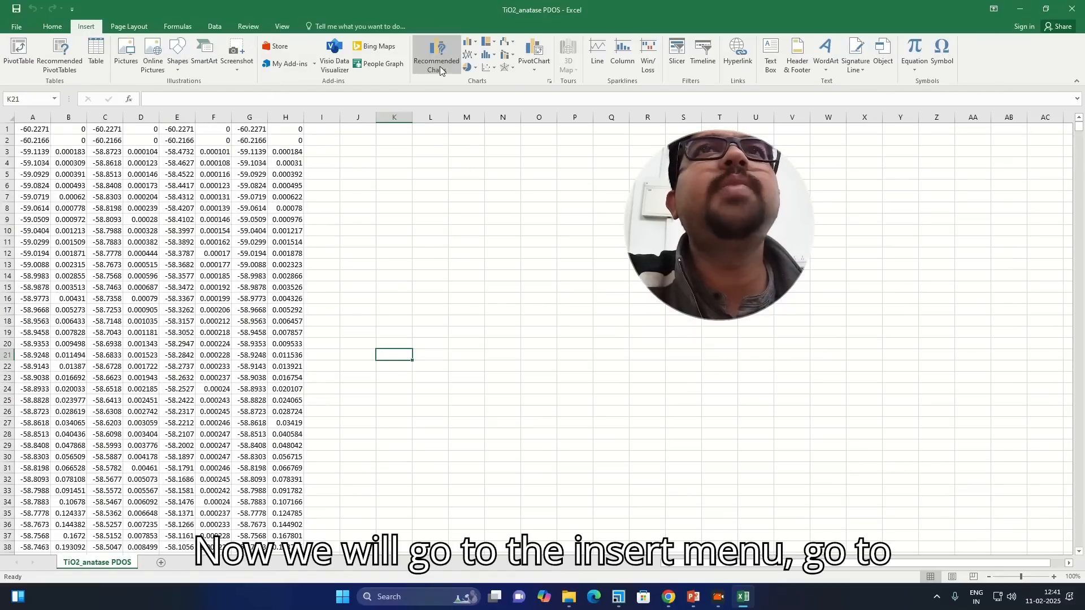
click(494, 69)
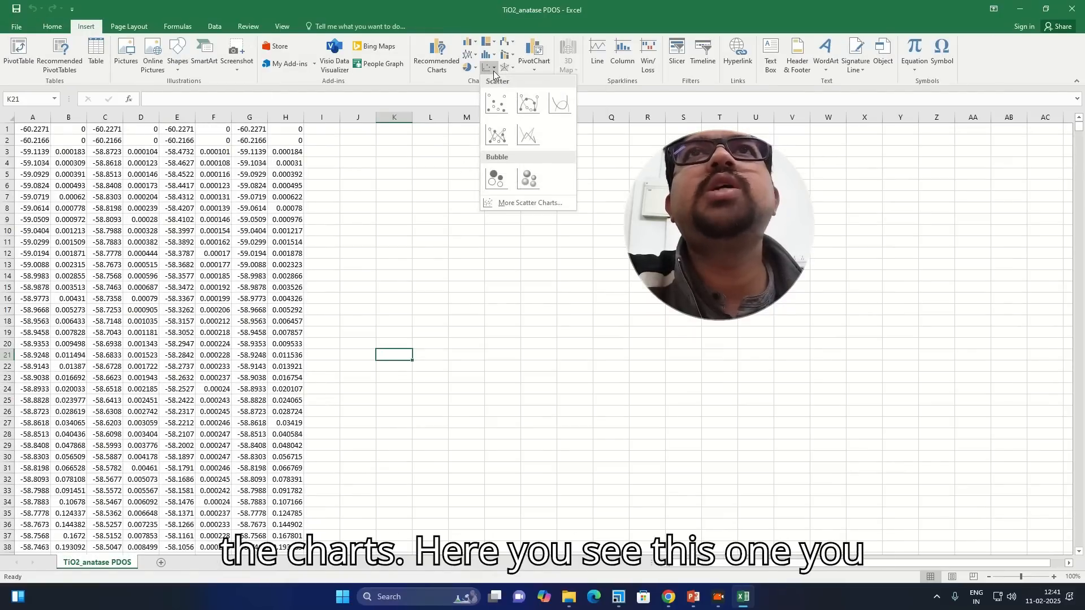
click(565, 108)
drag(505, 279, 421, 183)
Add a data series to the empty scatter chart and name it Ti-s-pDOS.
right_click(416, 216)
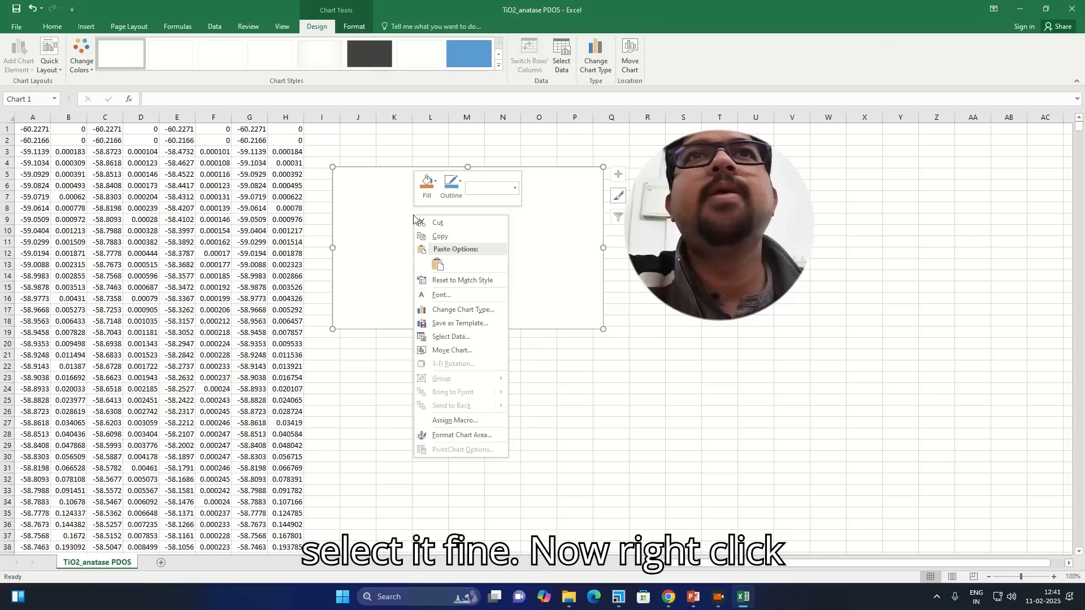
click(457, 337)
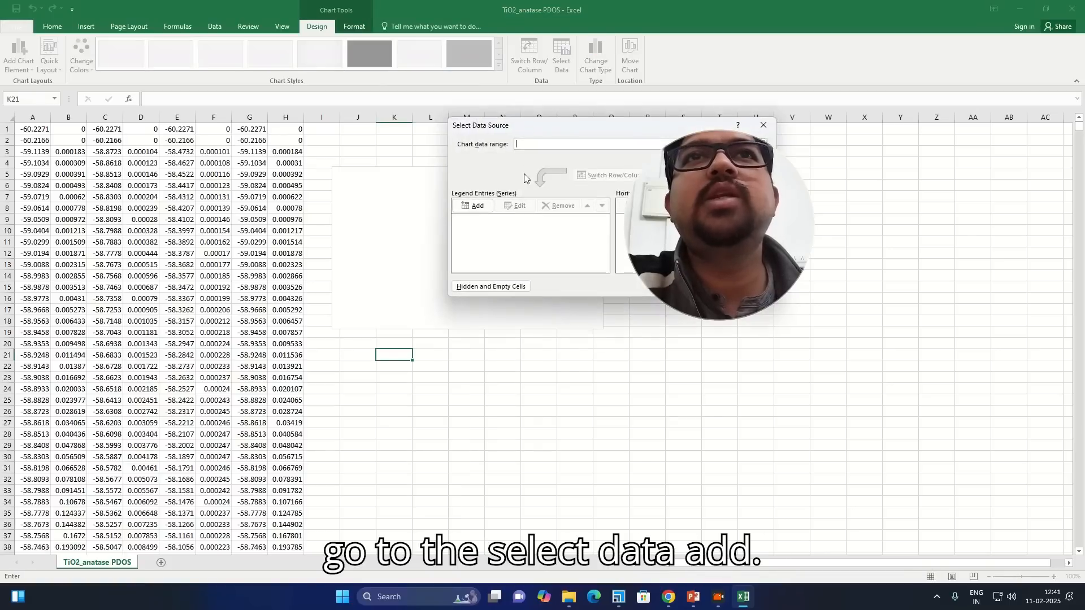
click(475, 206)
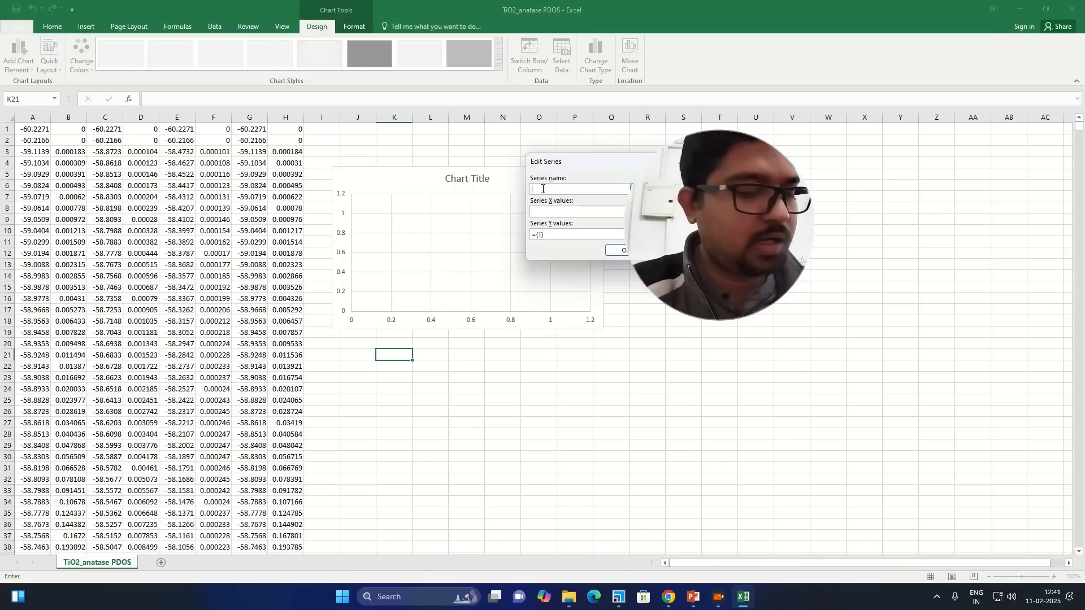
text(i-s-p)
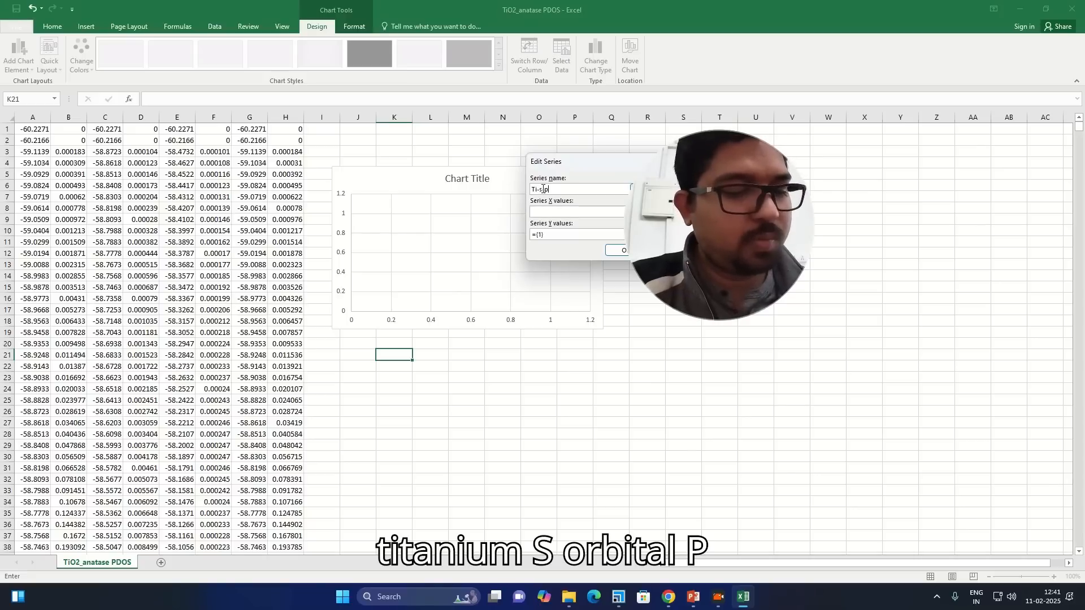
text(-spDOS)
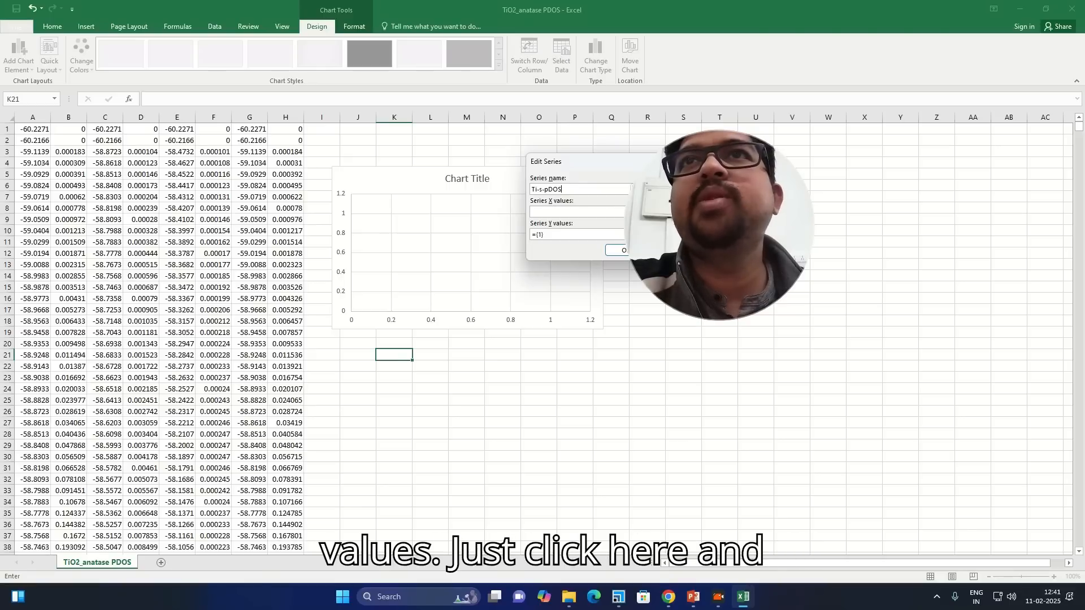
Set the X values of the Ti-s-pDOS series to the density of states in column B, from B1 to B2800.
click(635, 212)
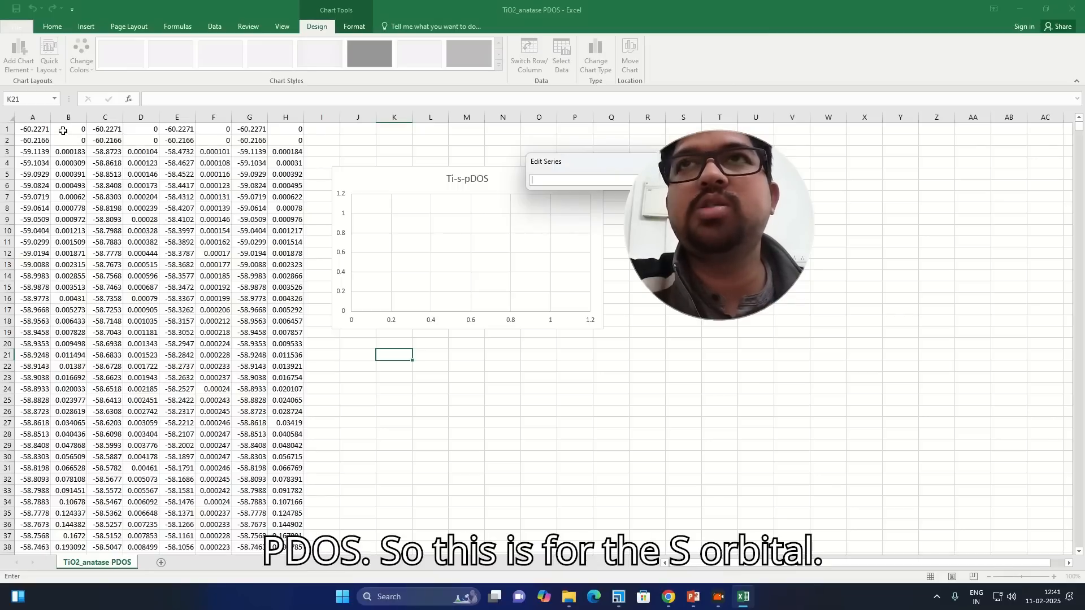
drag(74, 129, 83, 154)
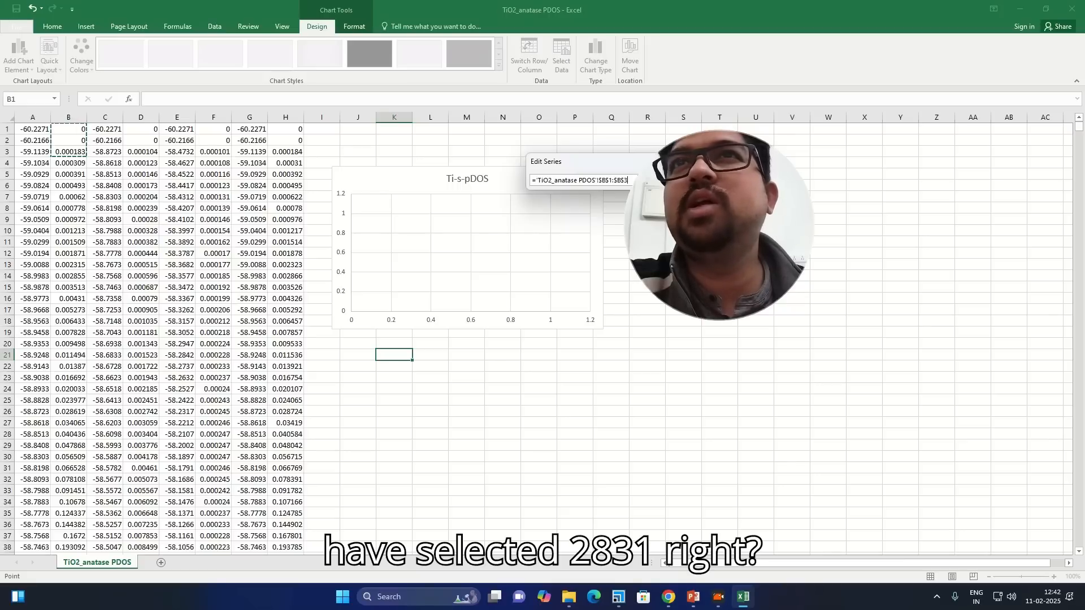
key(BackSpace)
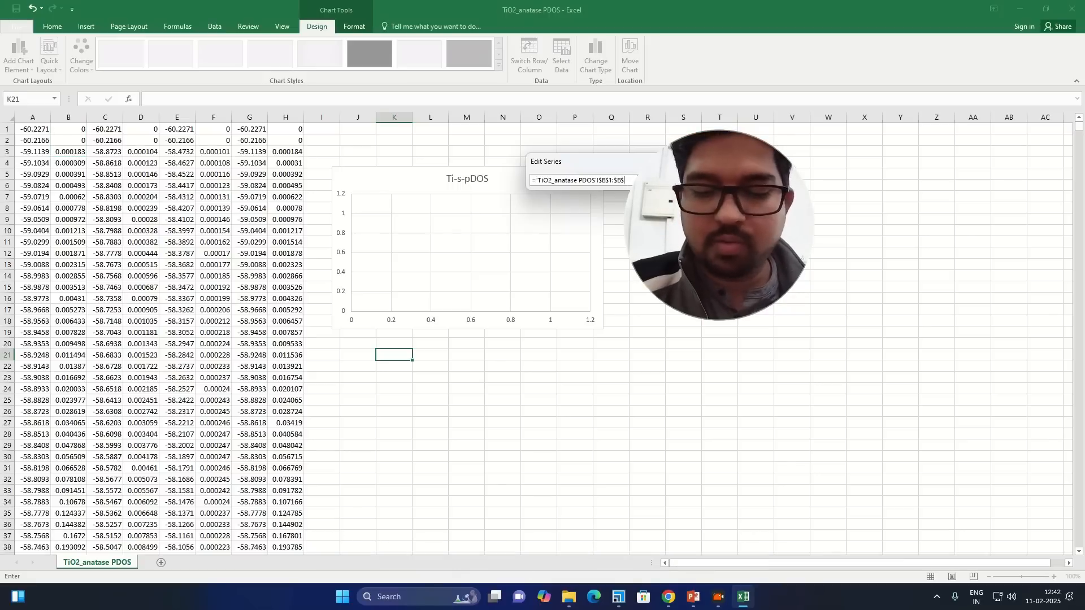
text(280)
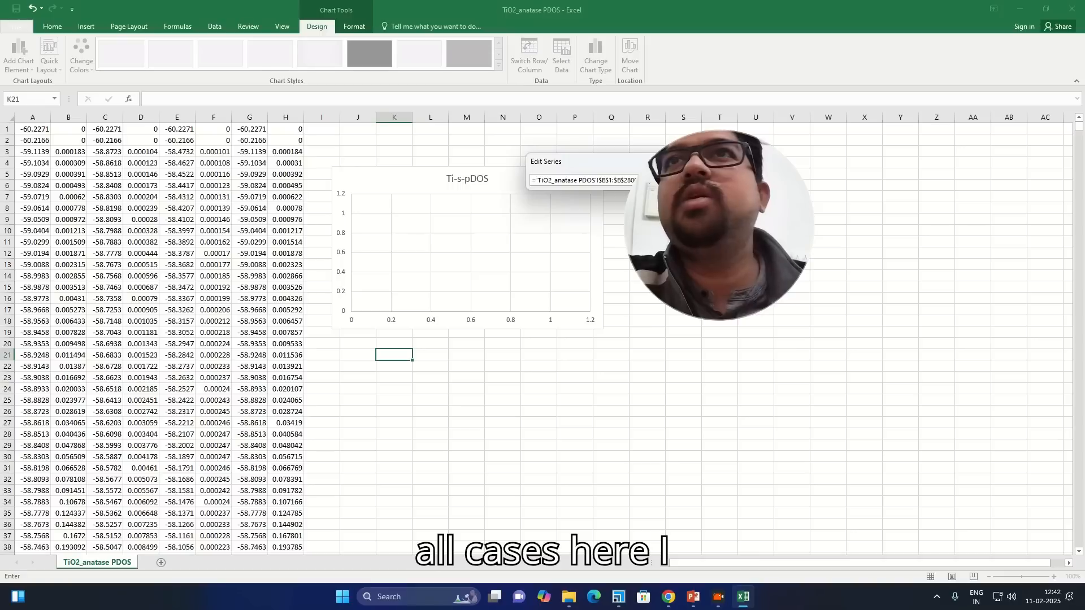
key(Return)
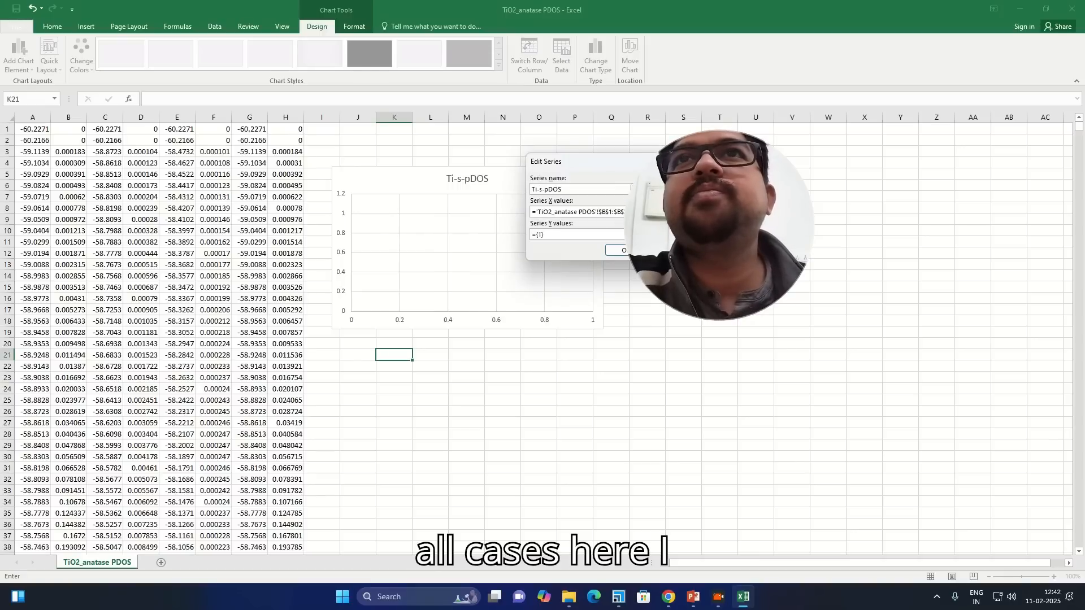
Set the Y values of the Ti-s-pDOS series to the column A energies starting at A1 and accept the series.
click(633, 234)
drag(43, 129, 41, 151)
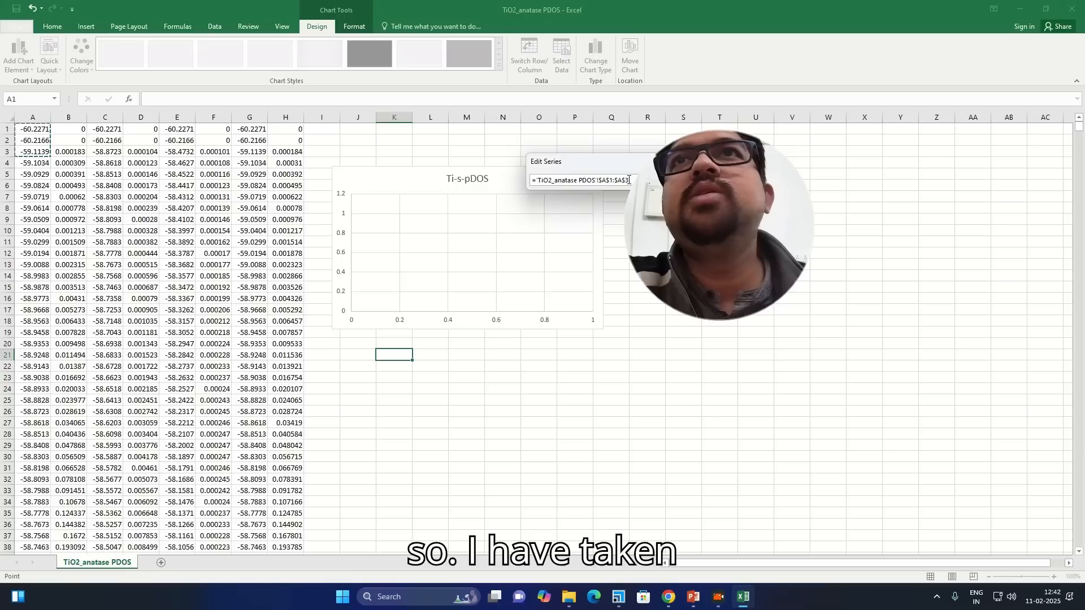
key(BackSpace)
text(2820)
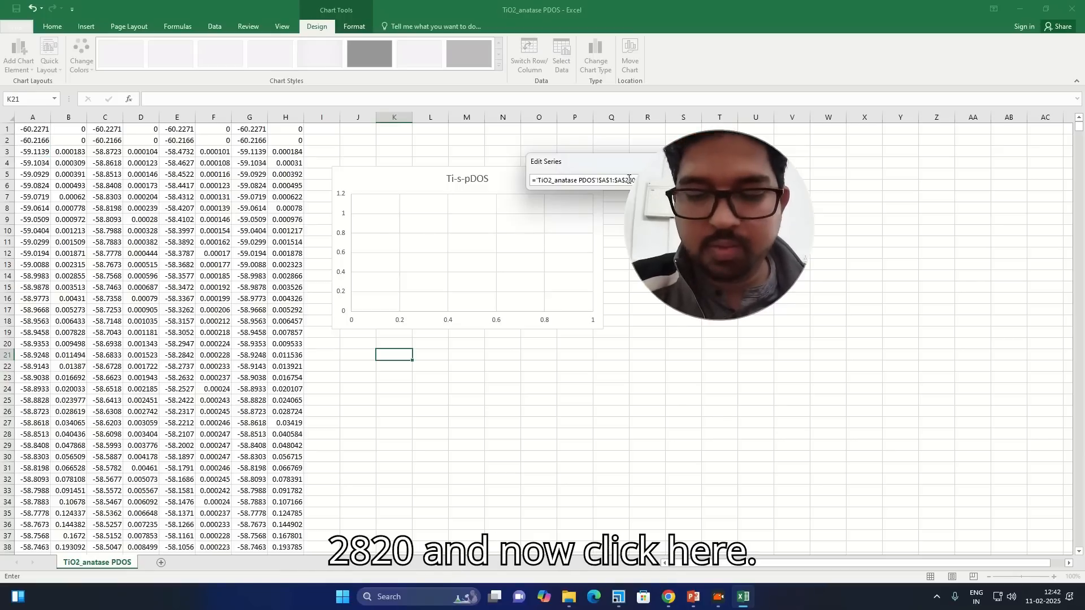
click(691, 180)
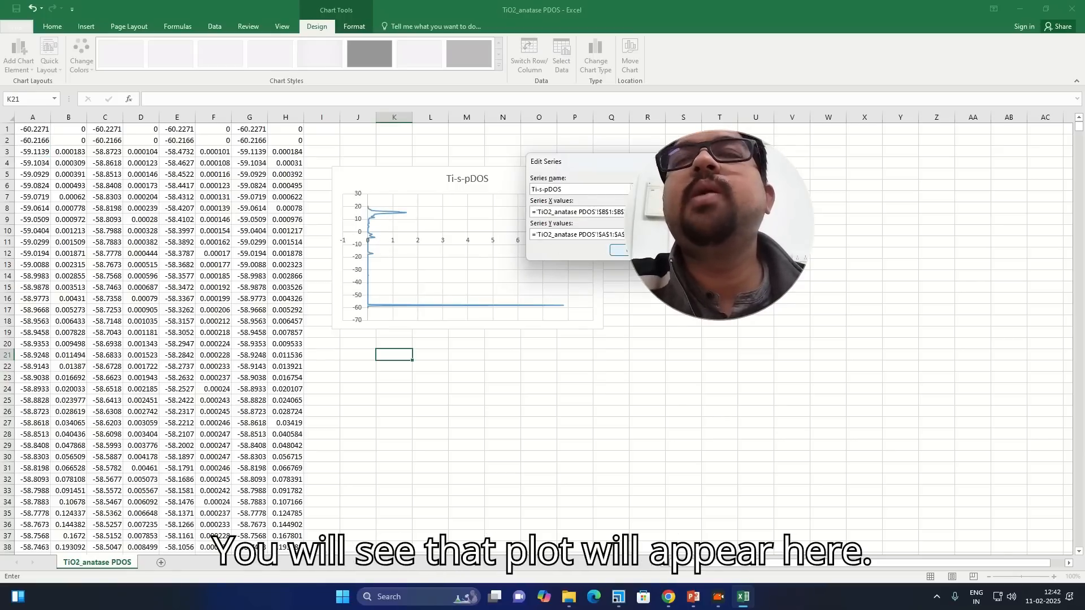
key(Return)
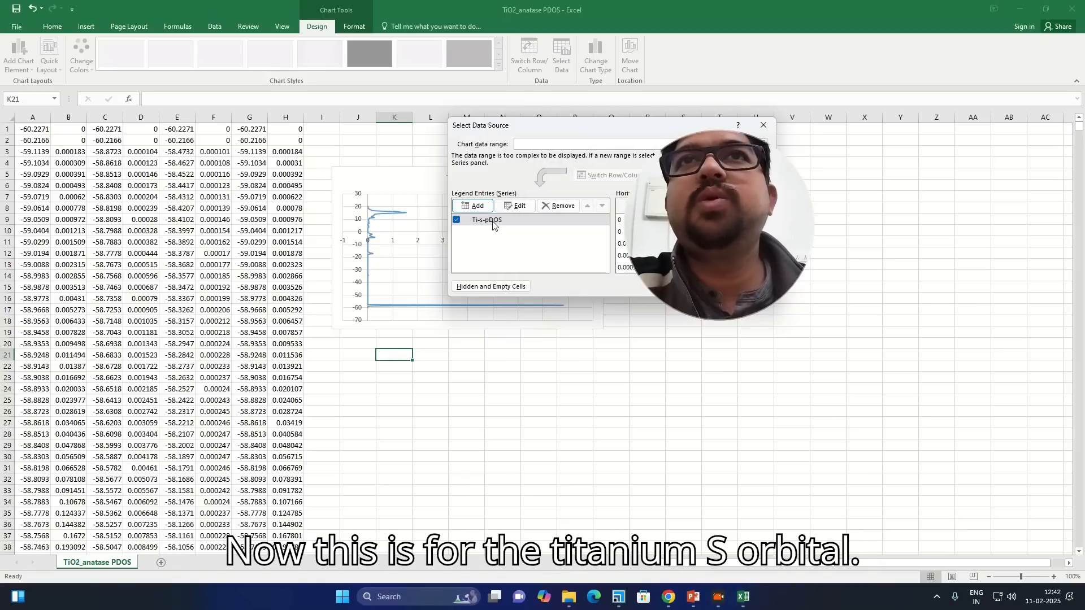
Add a second chart series named Ti-p-pDOS with X values from column D, rows 1 to 2800.
click(480, 206)
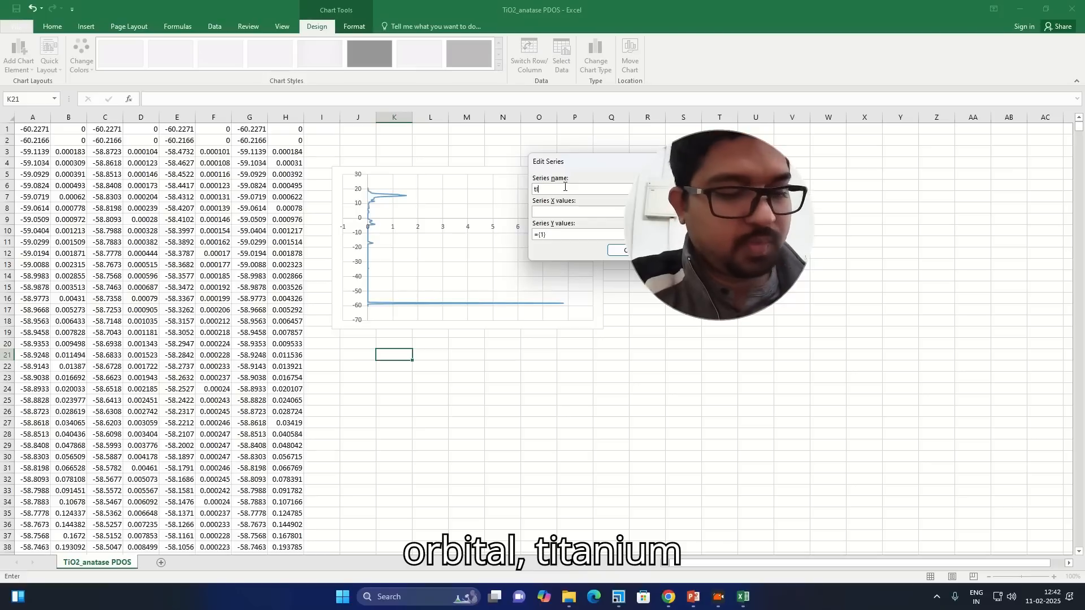
text(Ti-p)
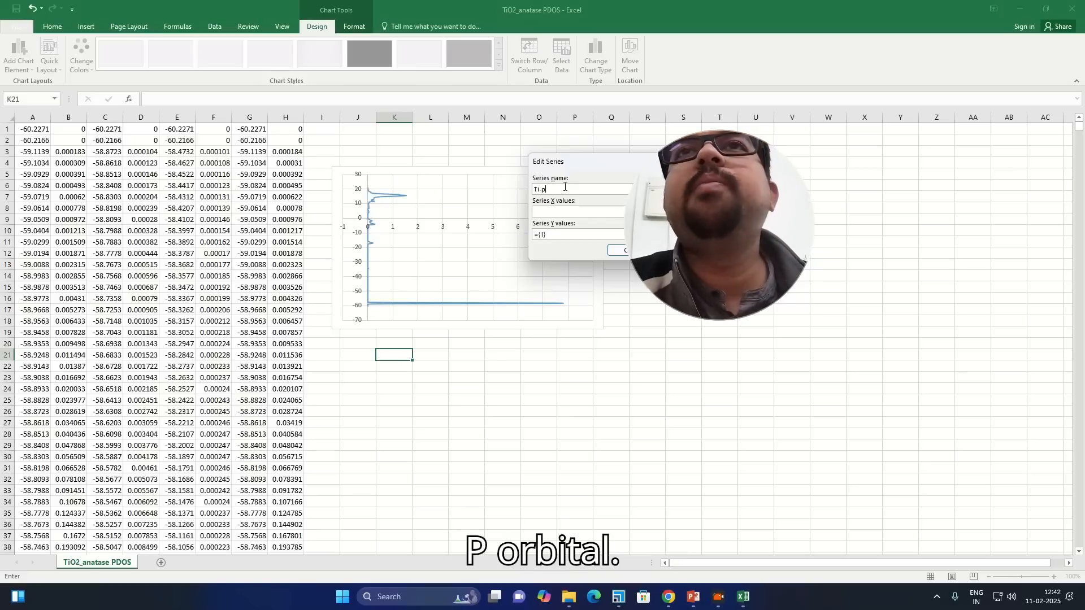
text(-)
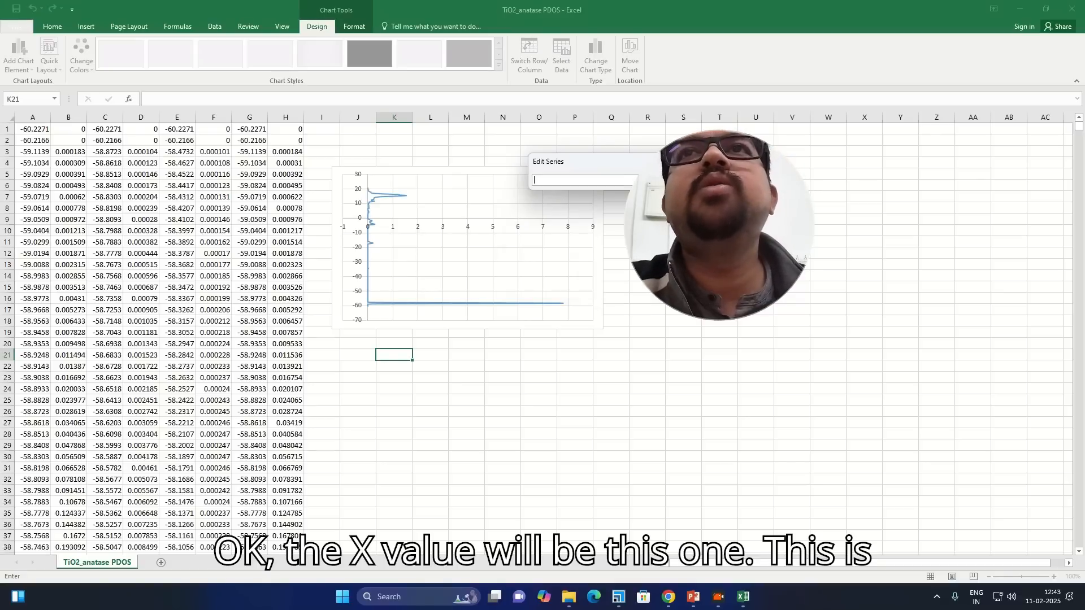
click(629, 212)
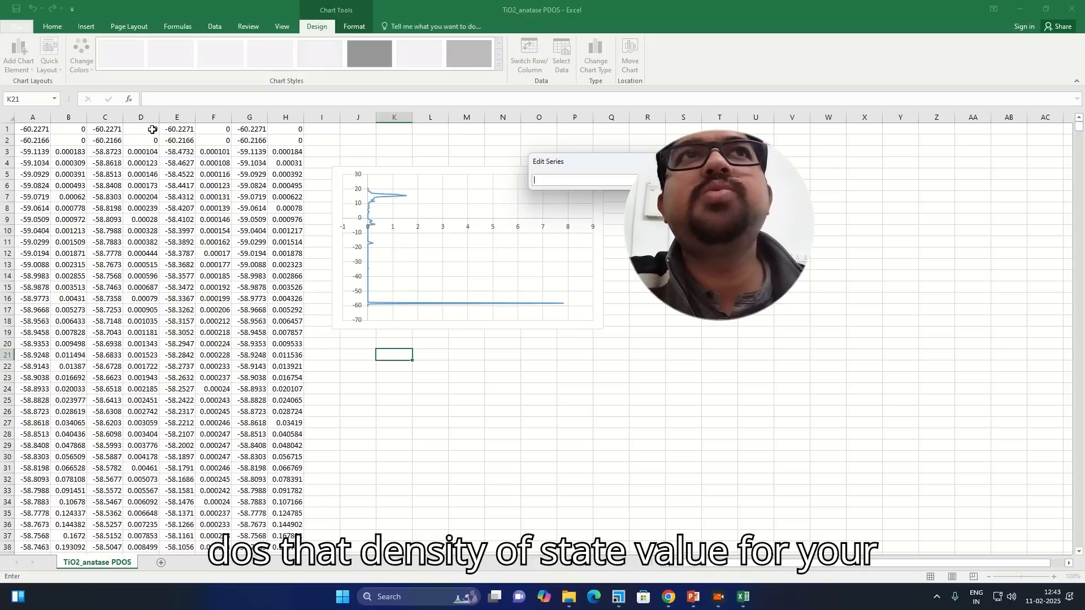
drag(153, 130, 153, 142)
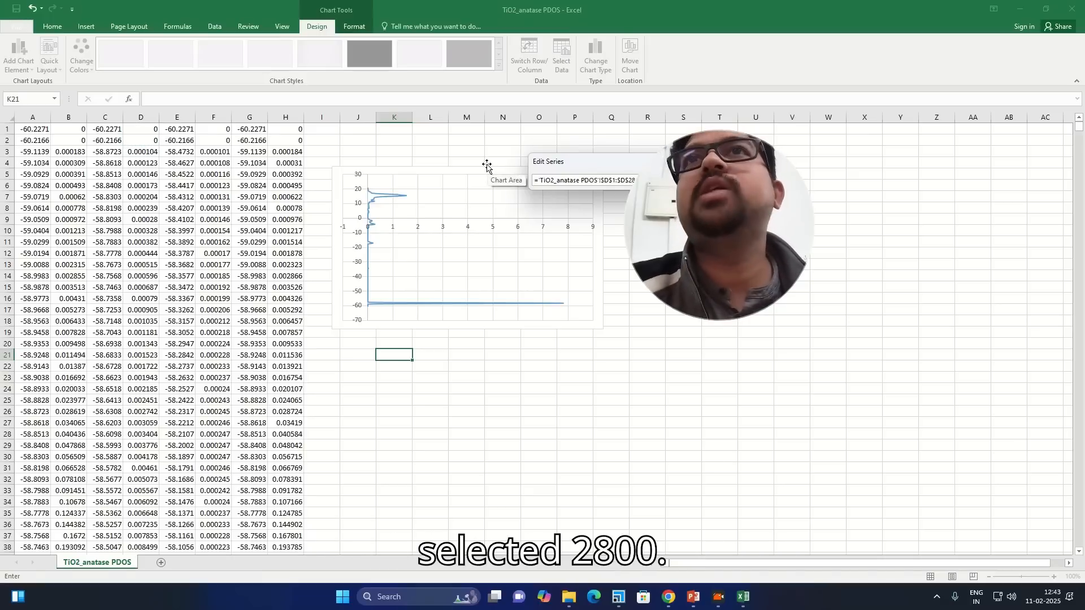
click(650, 180)
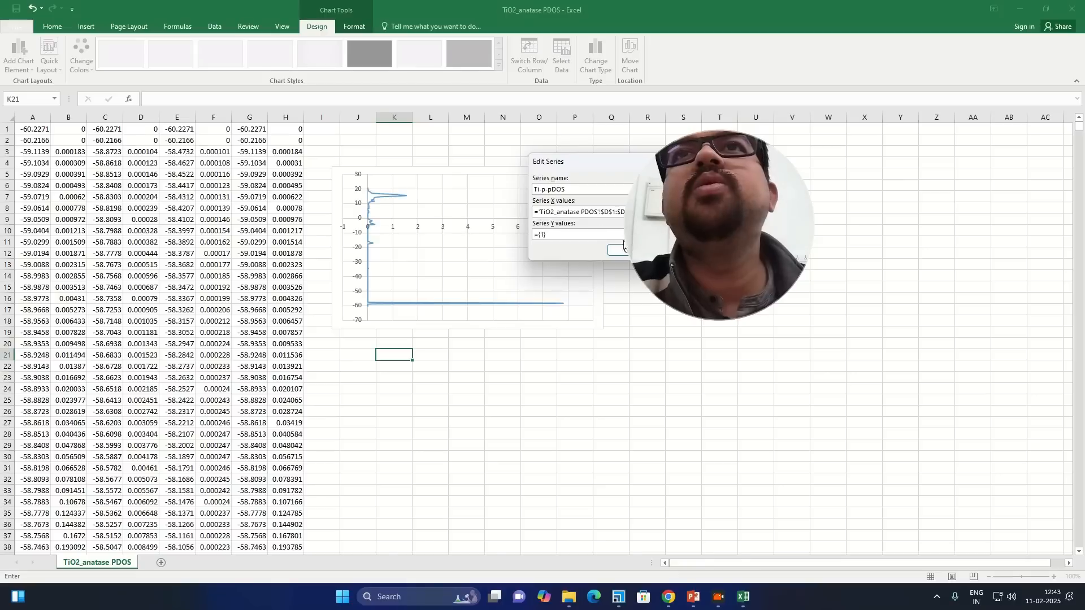
Set the Y values of the Ti-p-pDOS series to the column C energies starting at C1 and accept the series.
click(650, 250)
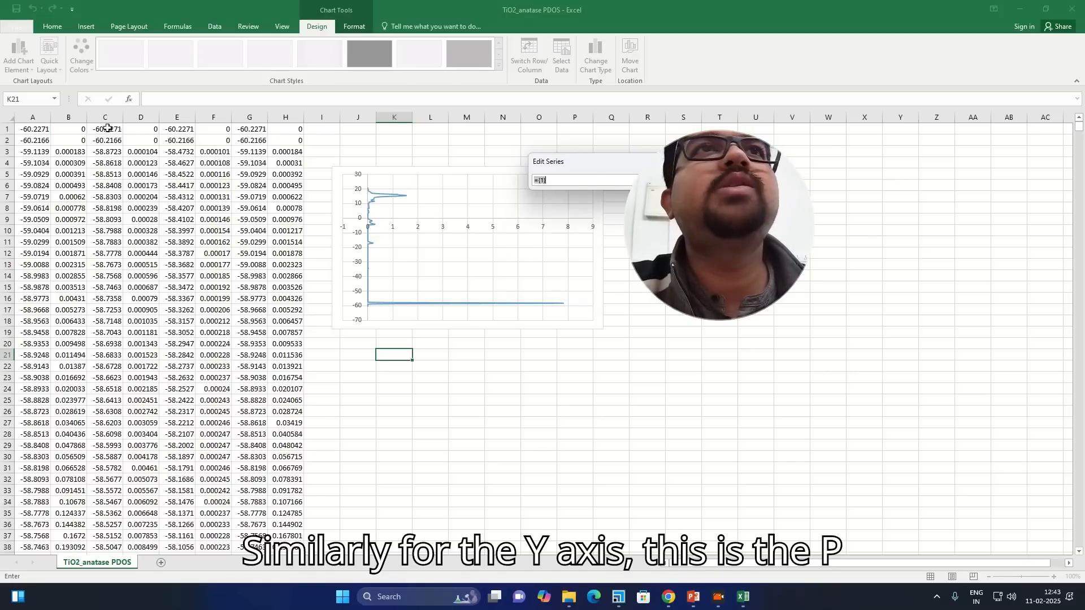
drag(107, 129, 110, 141)
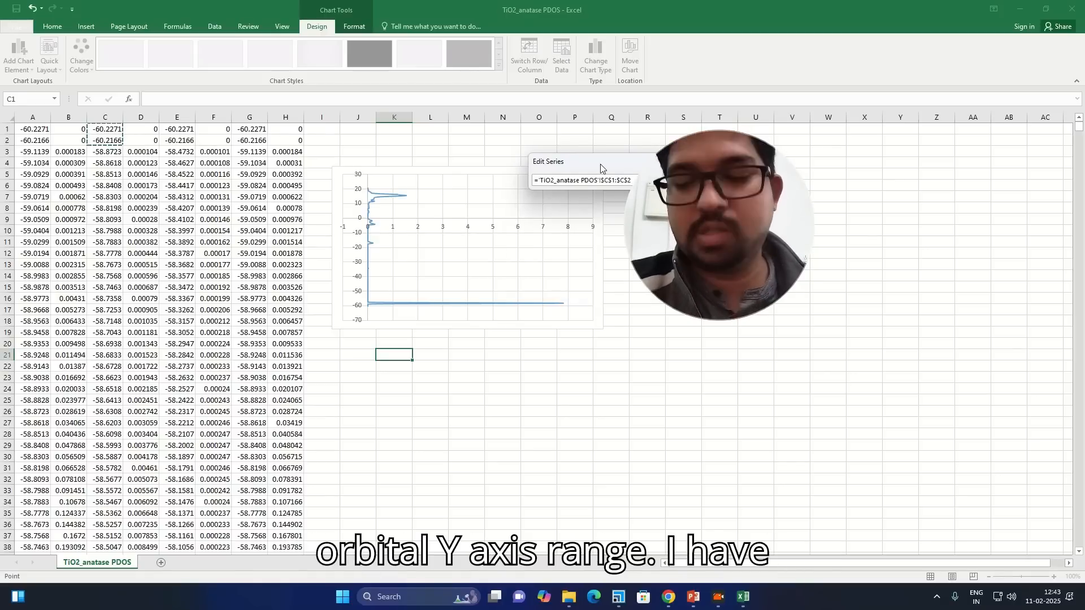
text(80)
key(Return)
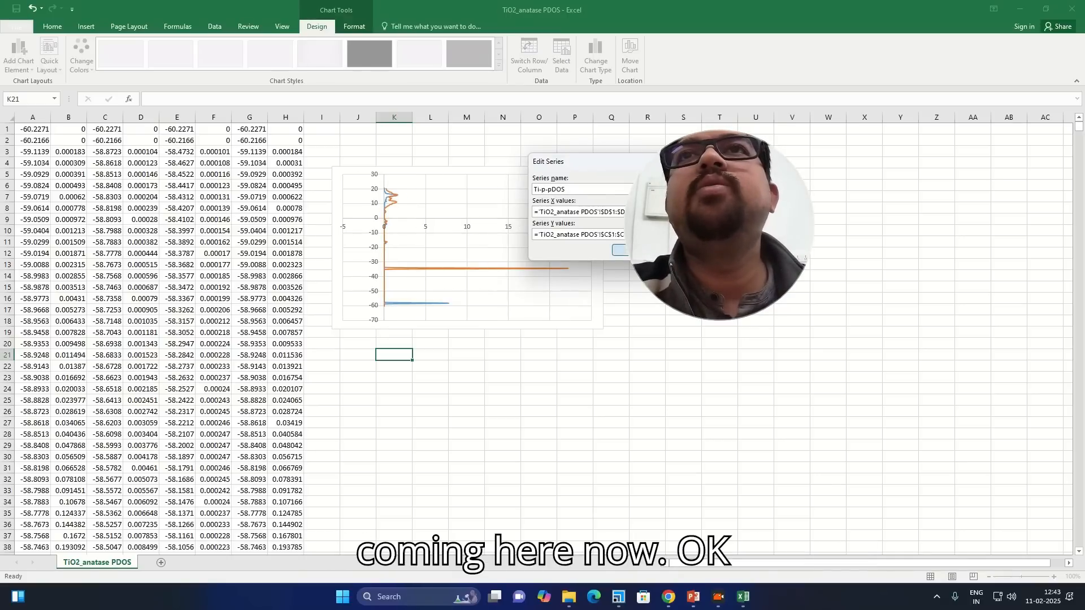
key(Return)
Add a third chart series named Ti-d-pDOS with X values from the column F density of states starting at F1.
click(472, 206)
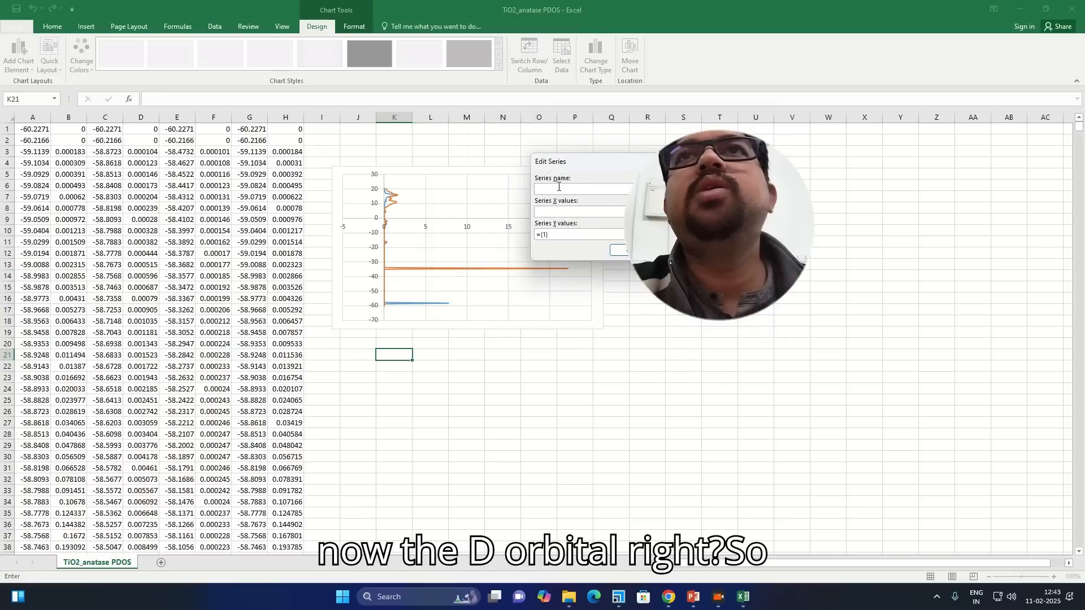
text(Ti-)
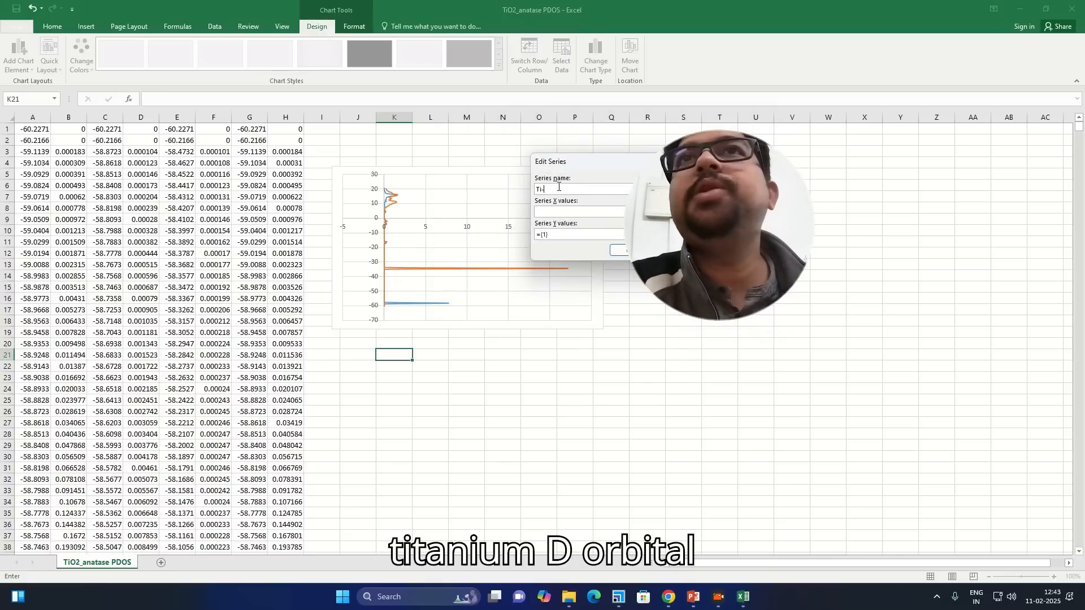
text(d)
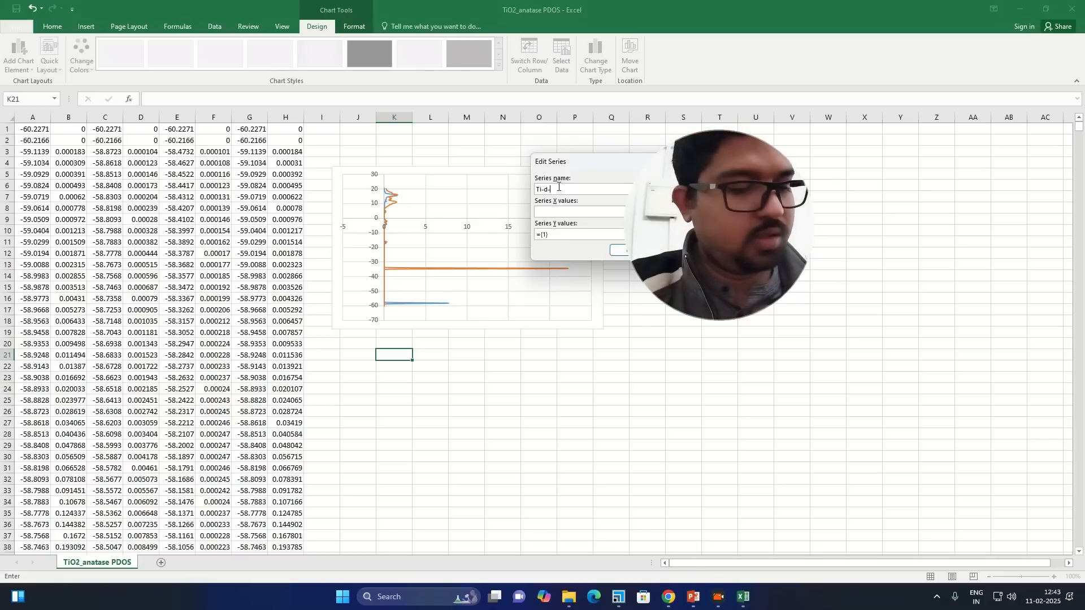
text(-pDOS)
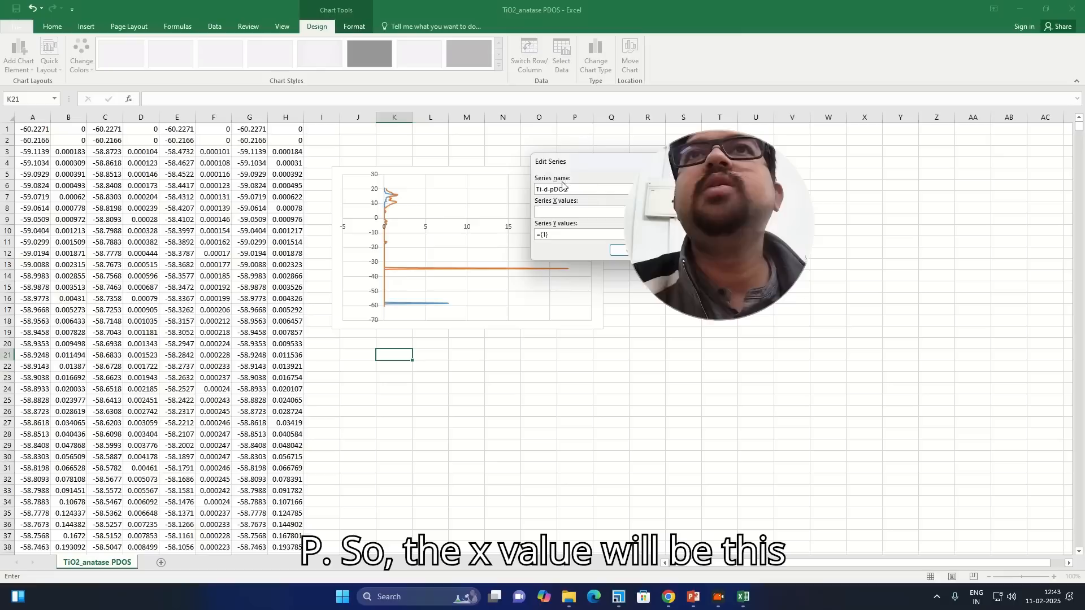
drag(226, 132, 228, 144)
text(8)
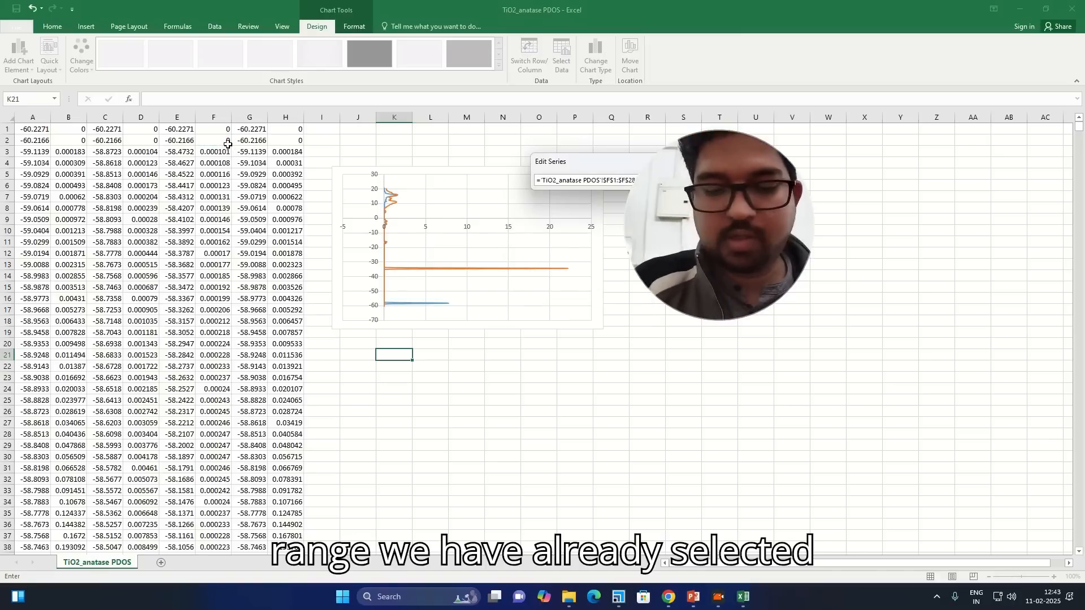
click(694, 181)
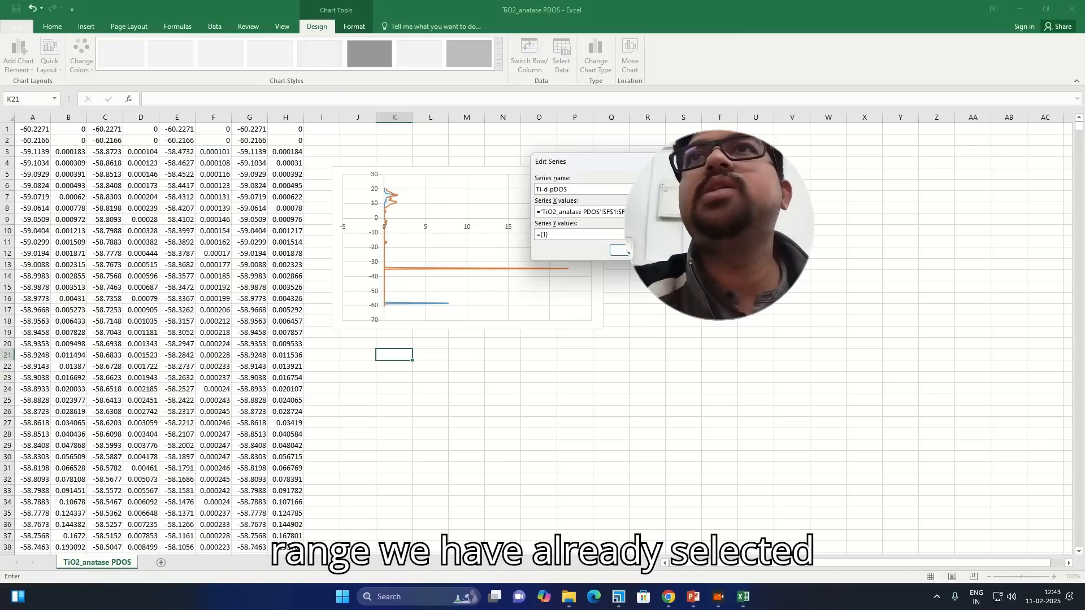
Set the Y values of the Ti-d-pDOS series to the column E energies starting at E1 and accept the series.
click(634, 235)
drag(188, 135, 188, 142)
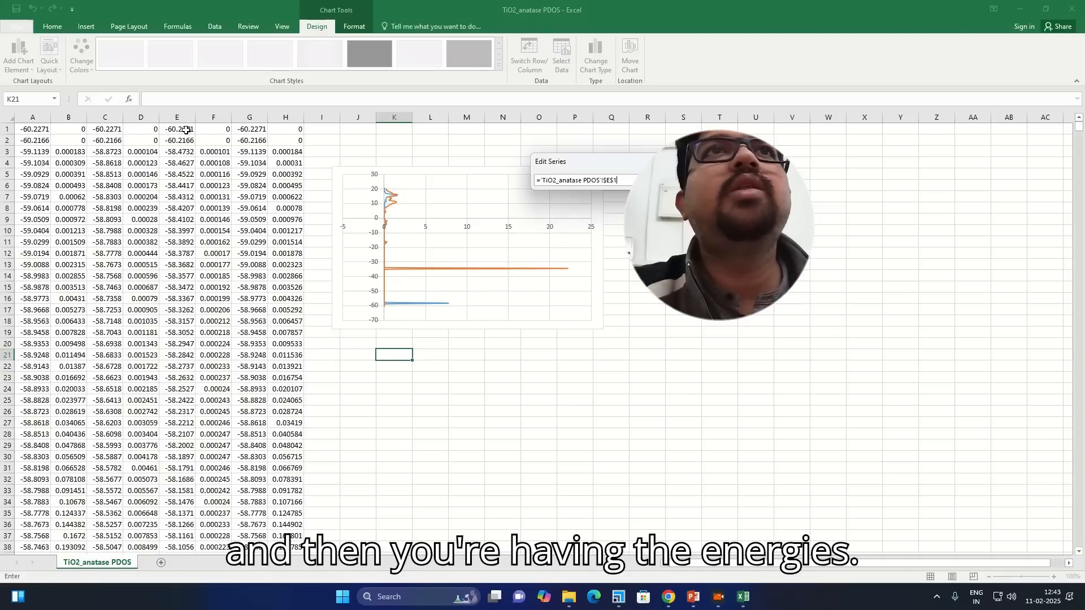
text(8)
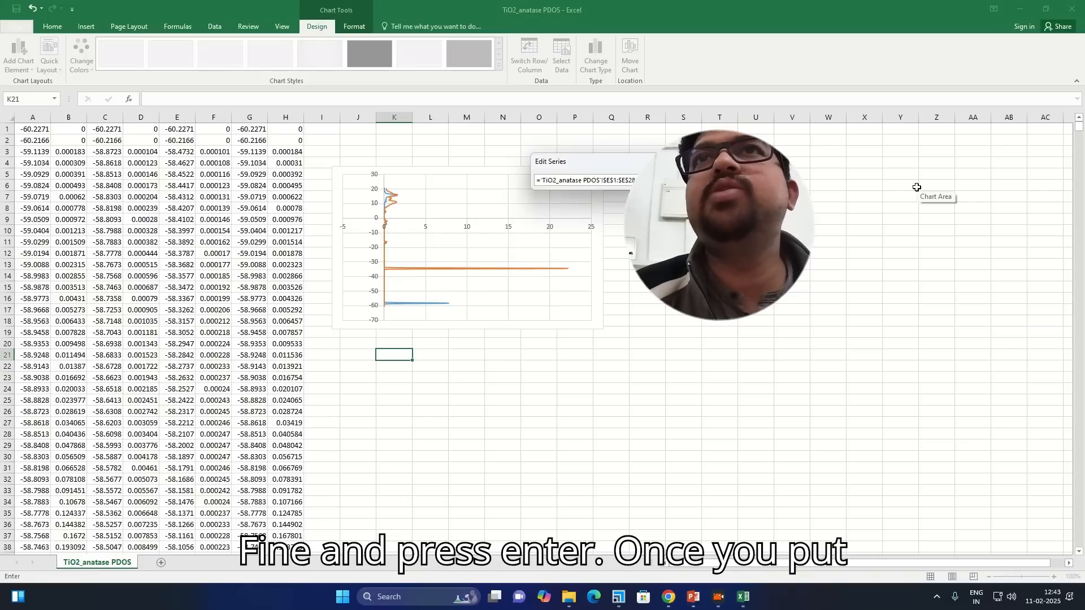
key(Return)
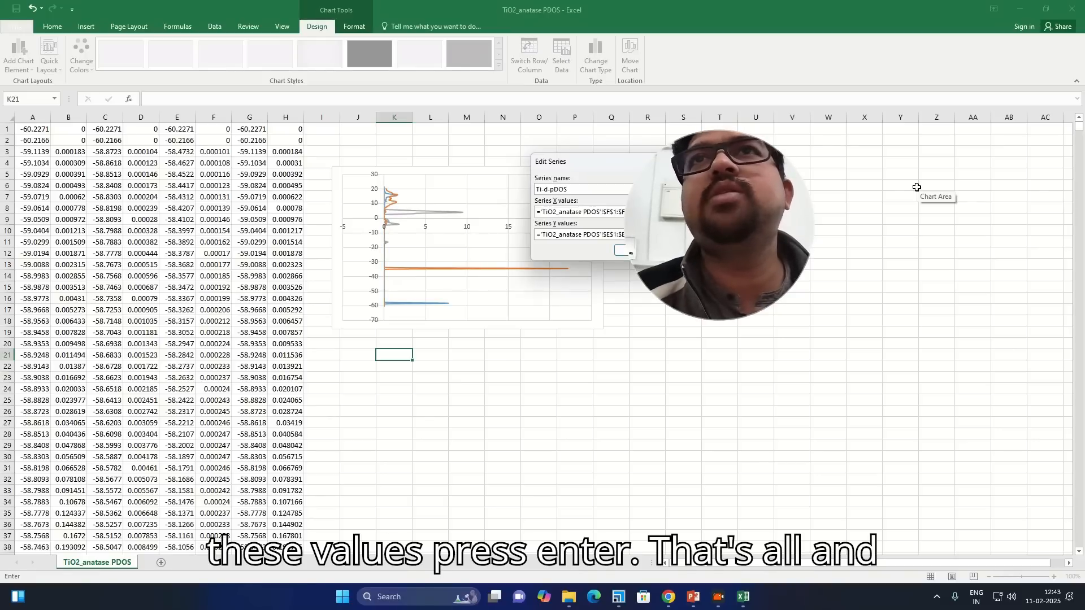
click(626, 252)
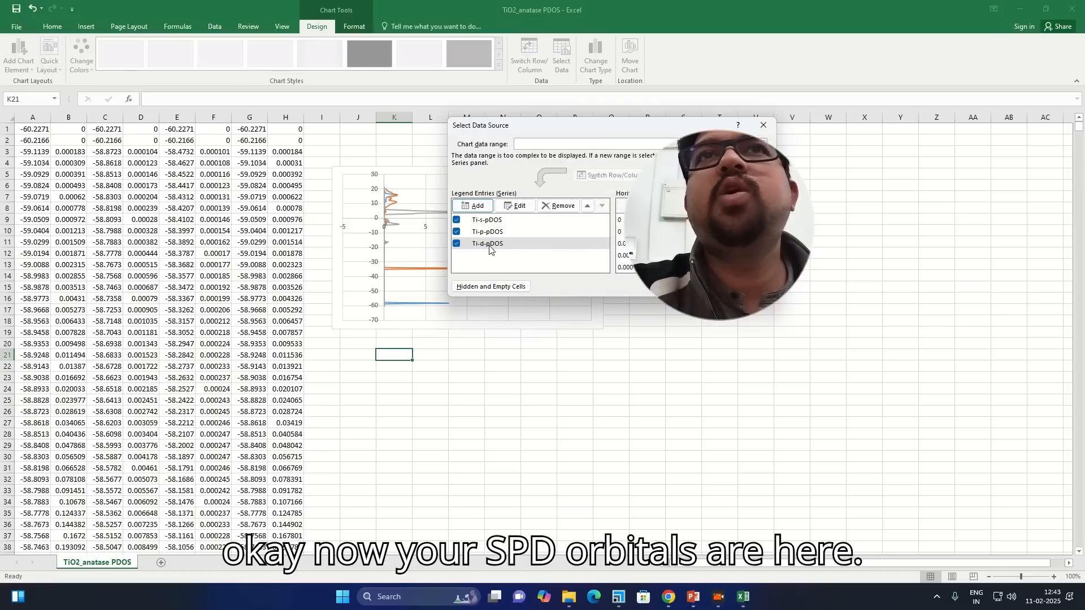
Add a fourth chart series named Ti-pDOS with X values from the column H density of states starting at H1.
click(478, 207)
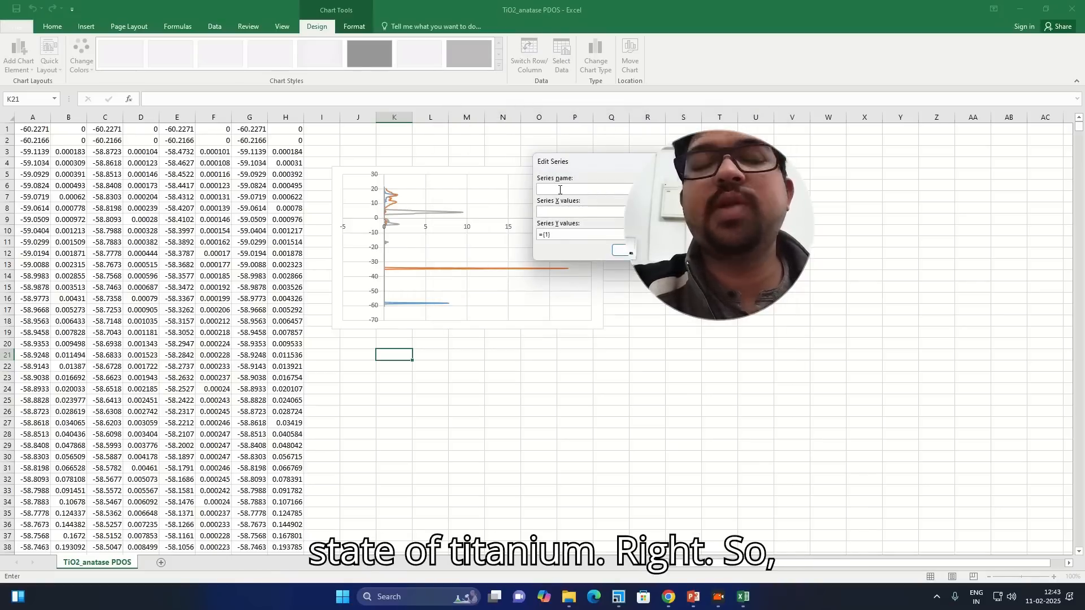
text(Ti-p)
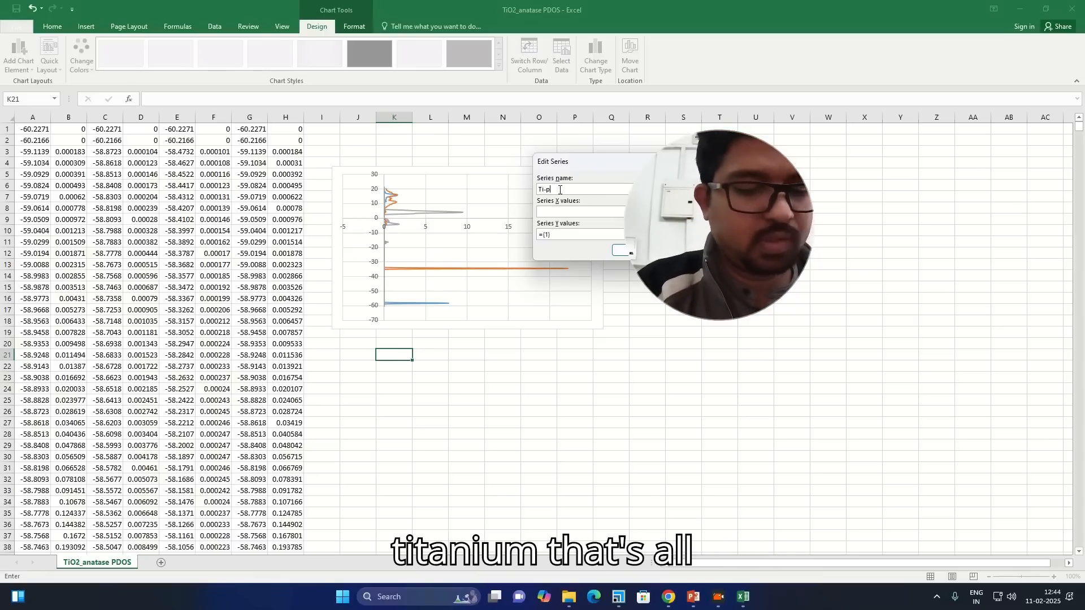
text(DOS)
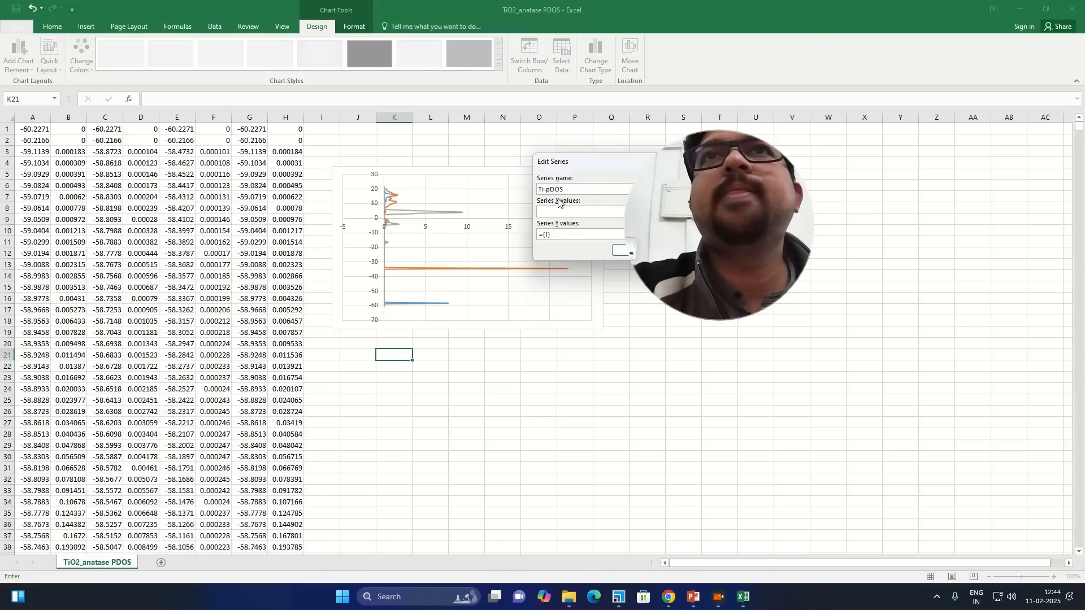
click(638, 212)
drag(299, 130, 298, 138)
text(0)
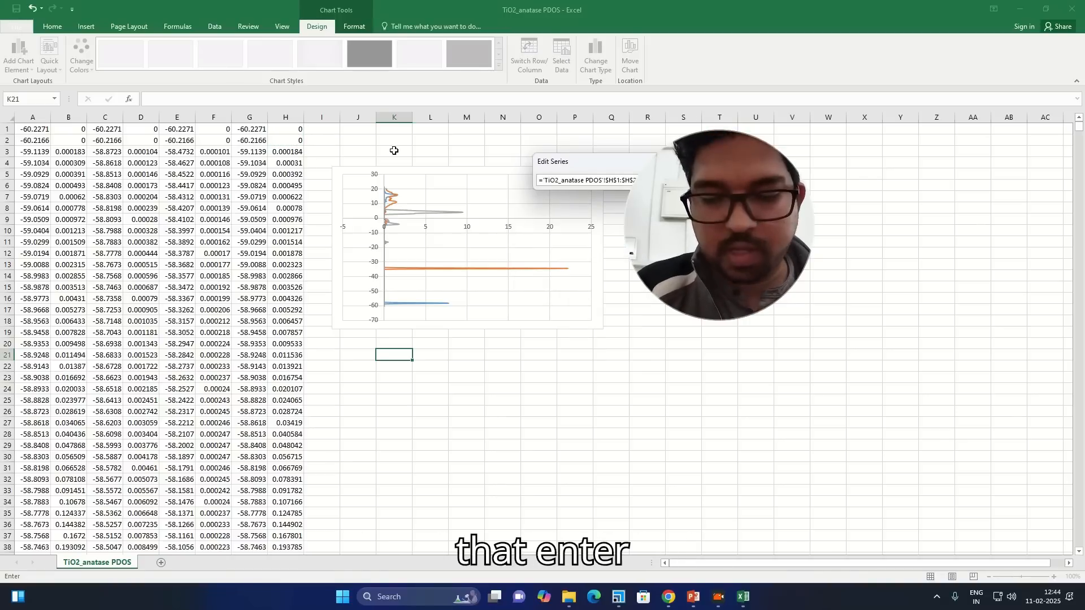
key(Return)
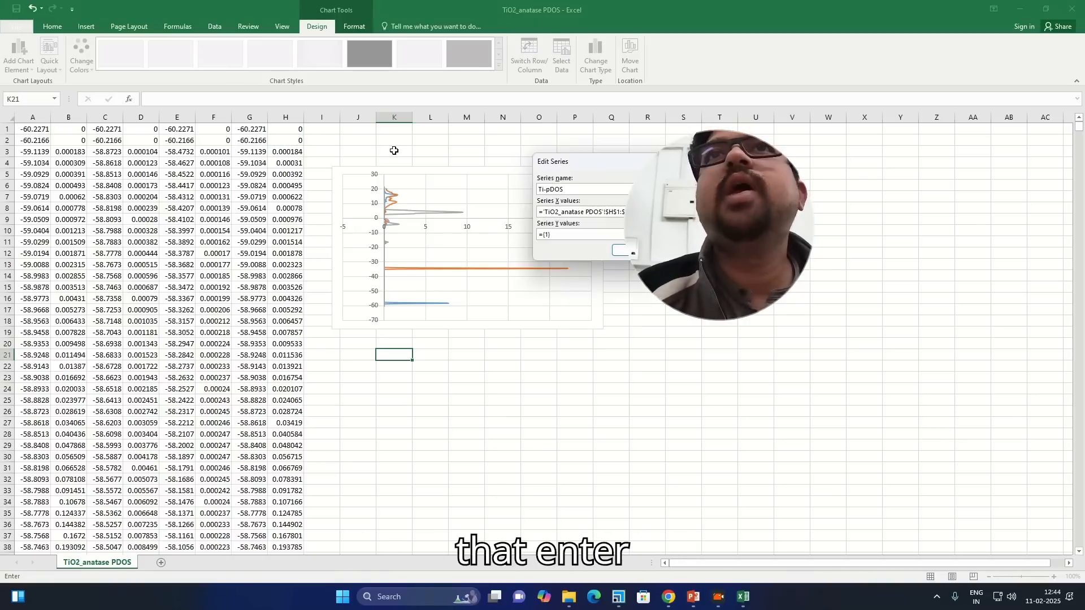
Set the Y values of the Ti-pDOS series to the column G energies starting at G1 and accept the chart's data source.
click(643, 235)
drag(249, 130, 255, 139)
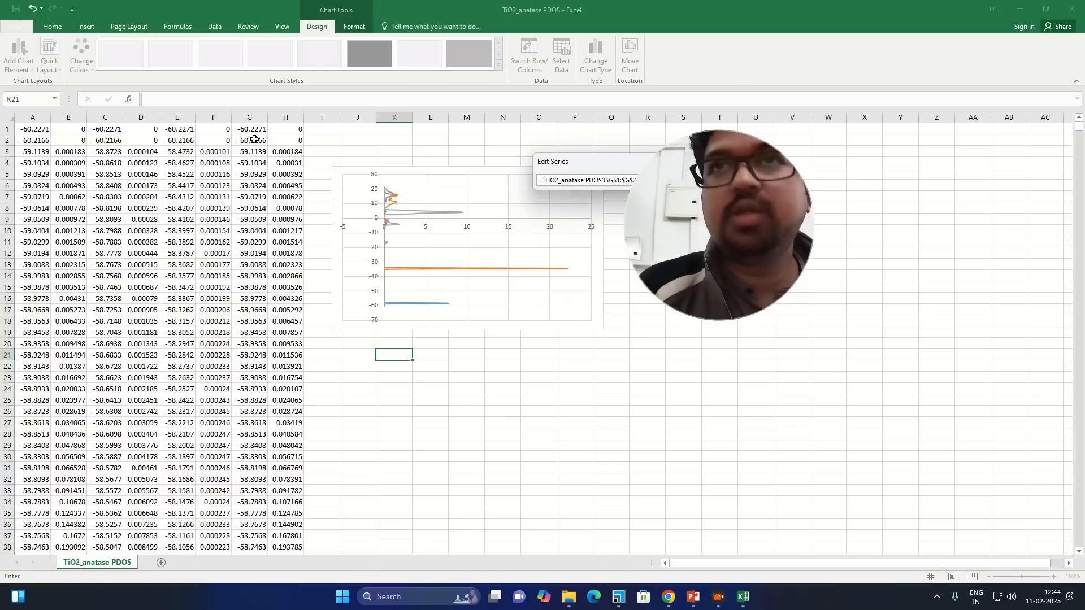
key(Return)
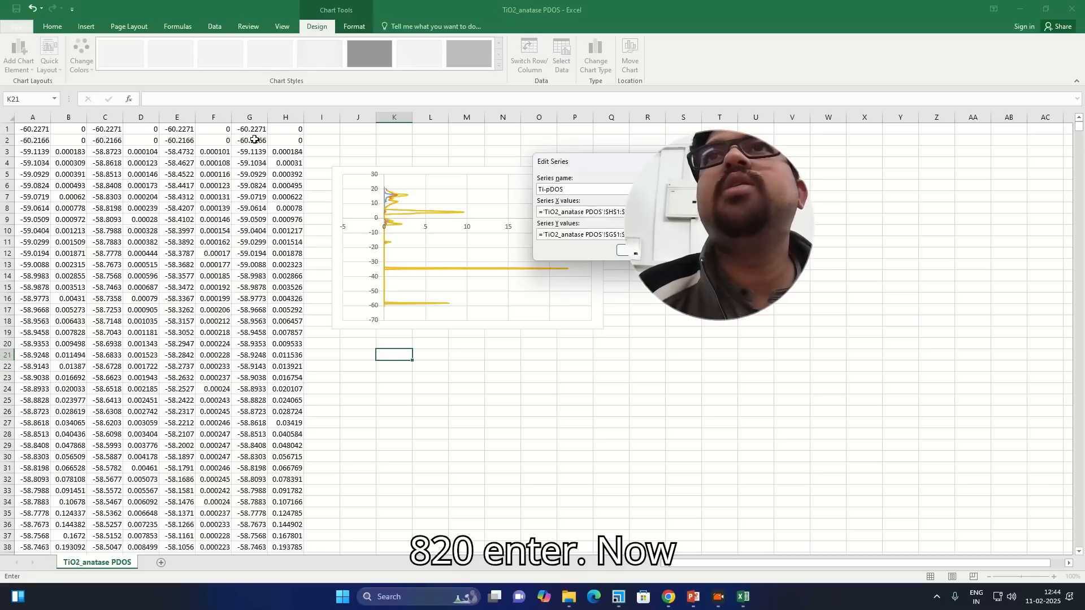
key(Return)
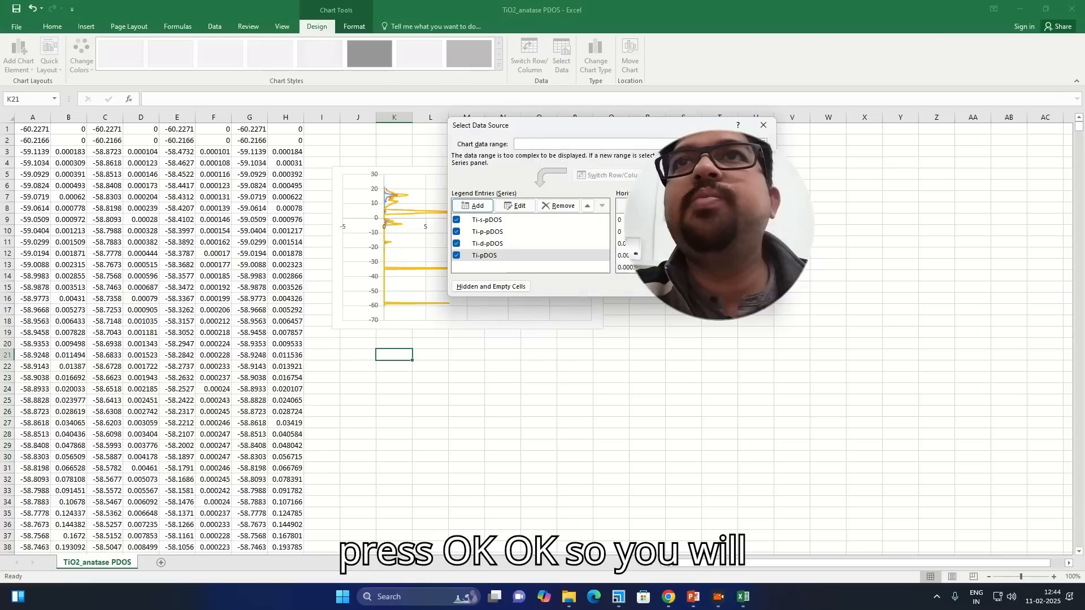
key(Return)
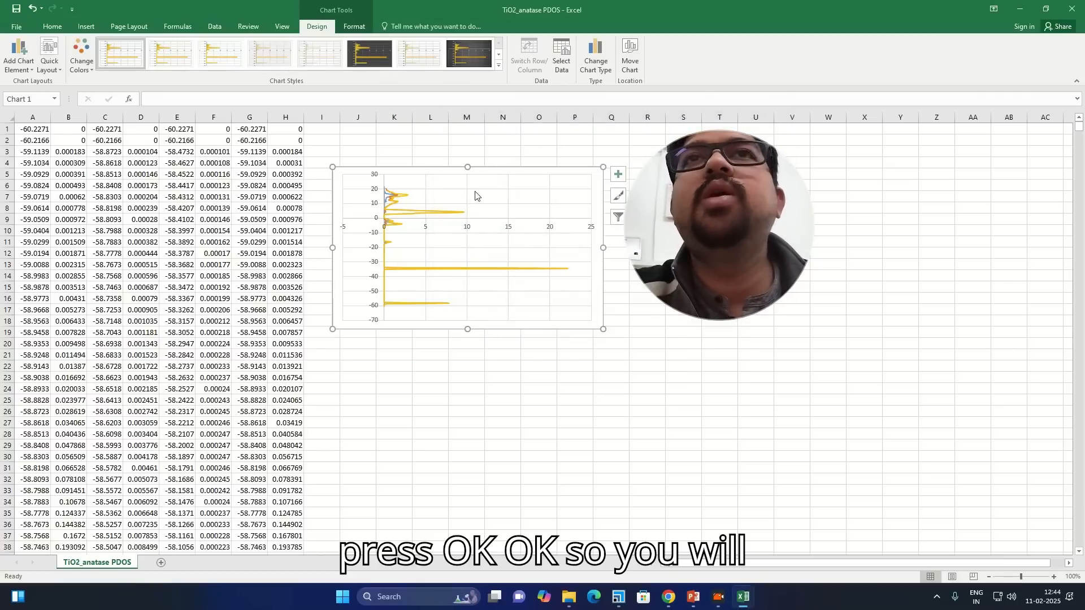
Make the chart taller and reposition it slightly, and delete its vertical and horizontal gridlines.
drag(466, 167, 467, 143)
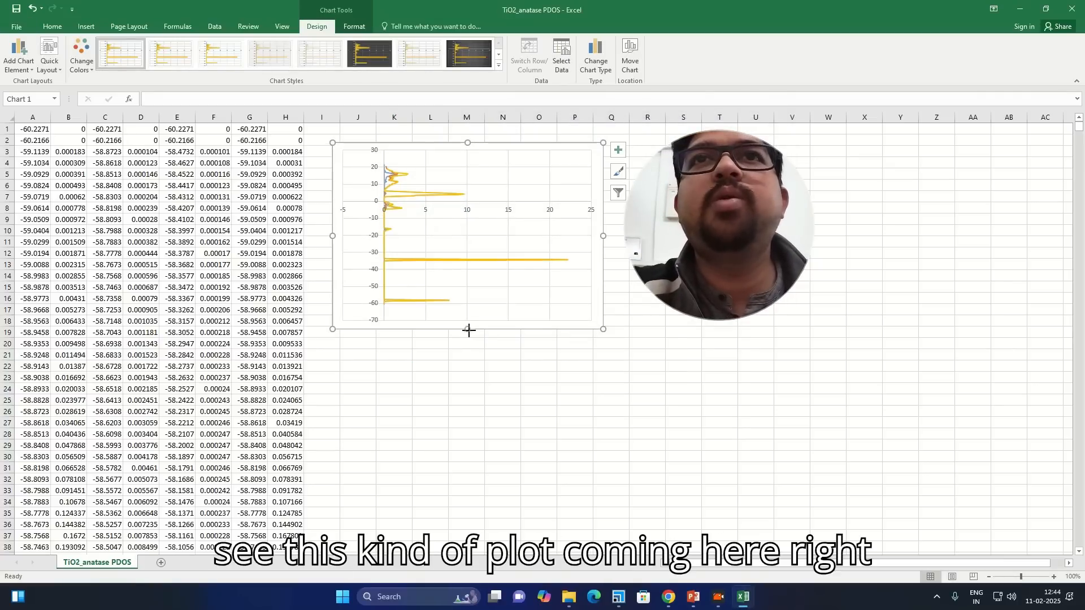
drag(468, 330, 472, 426)
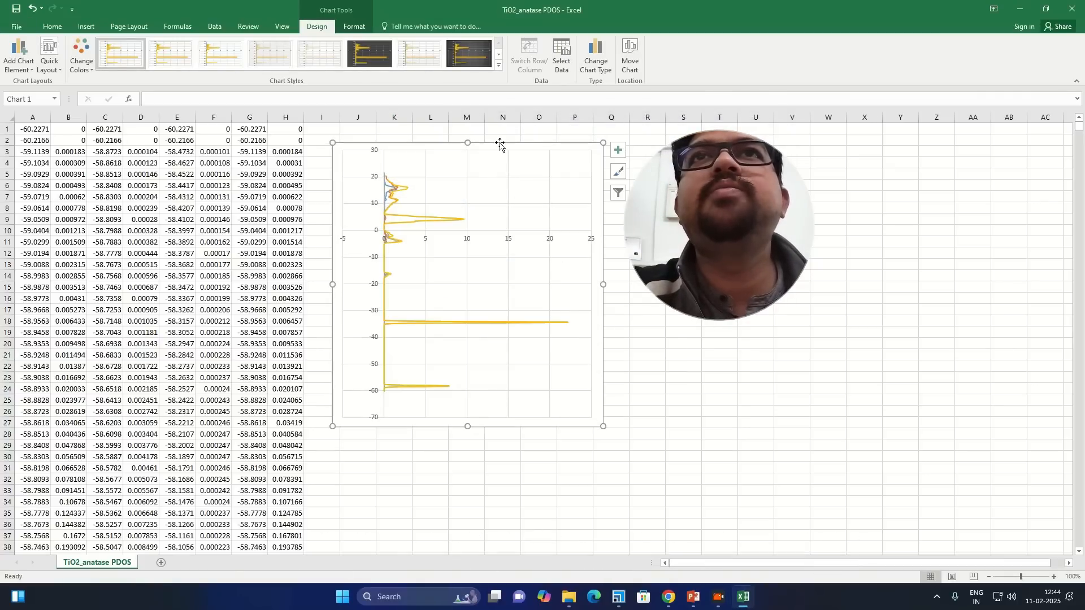
drag(501, 144, 478, 154)
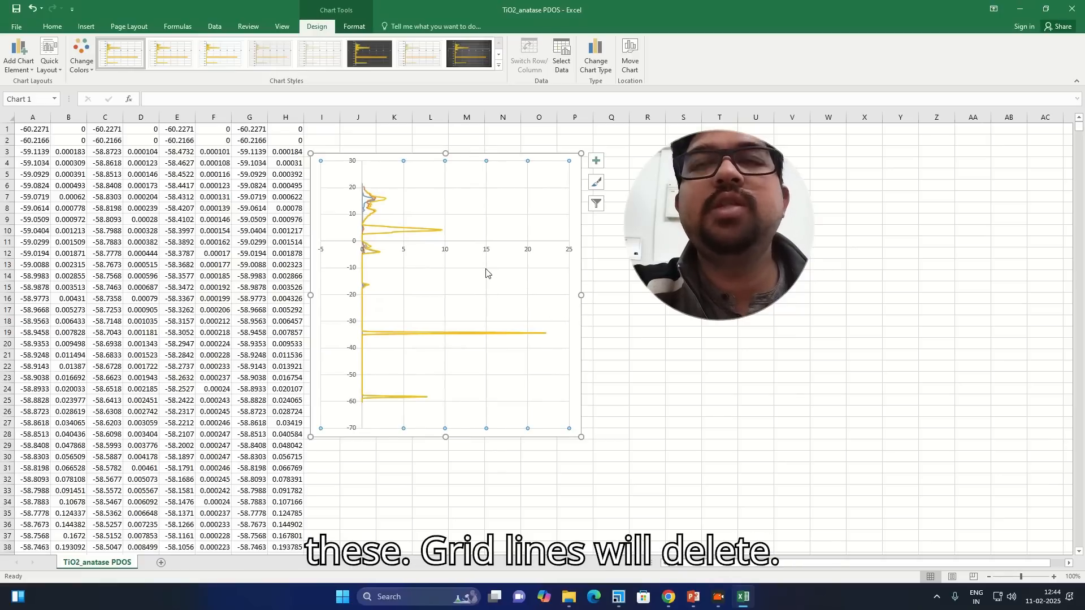
key(Delete)
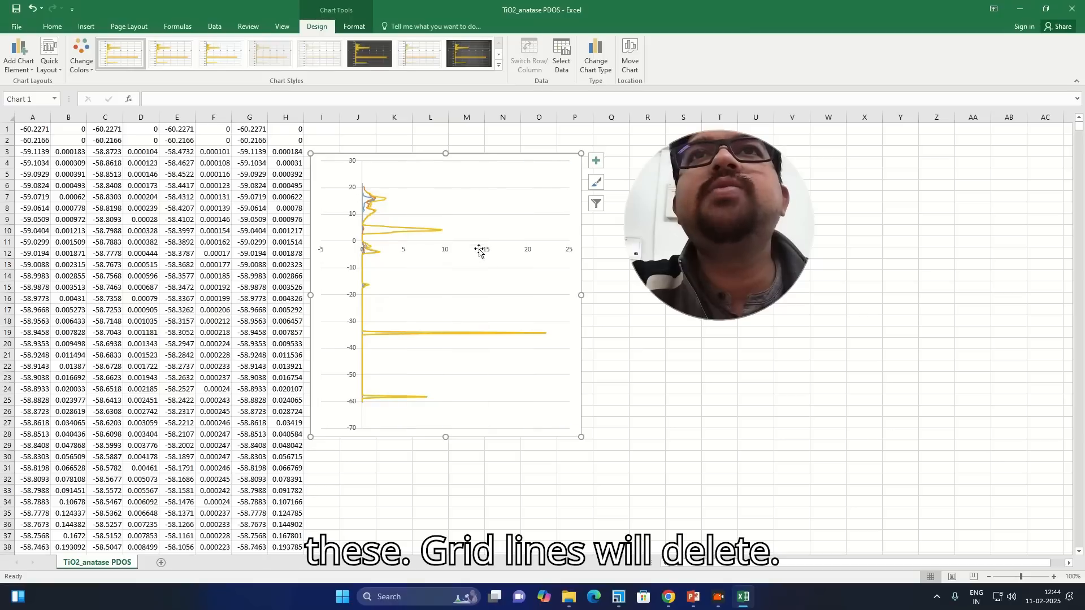
key(Delete)
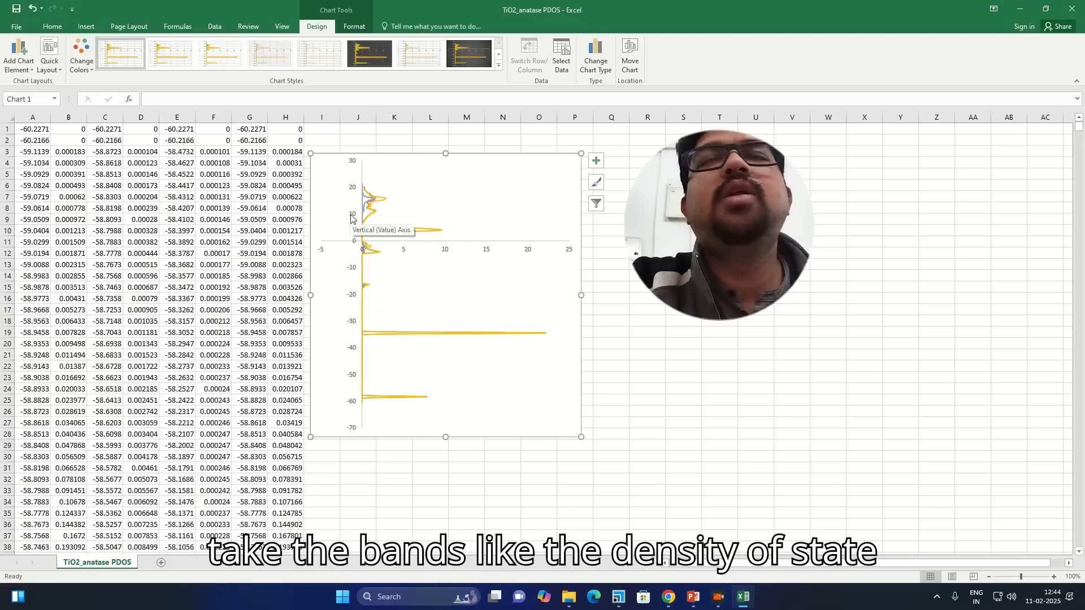
Set the chart's vertical axis bounds to a minimum of -10 and a maximum of 10.
click(352, 271)
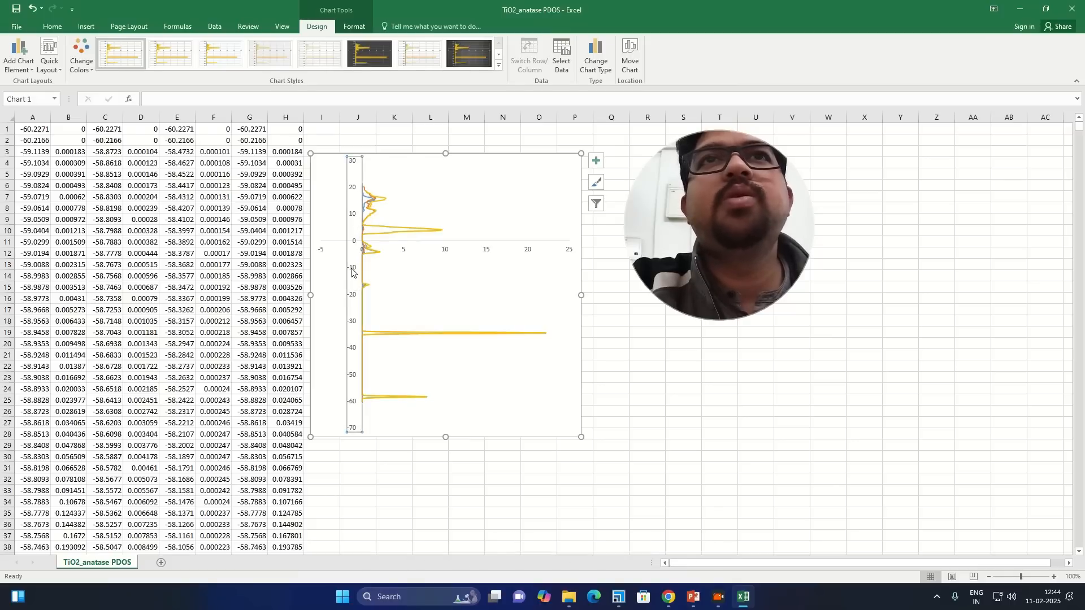
right_click(351, 272)
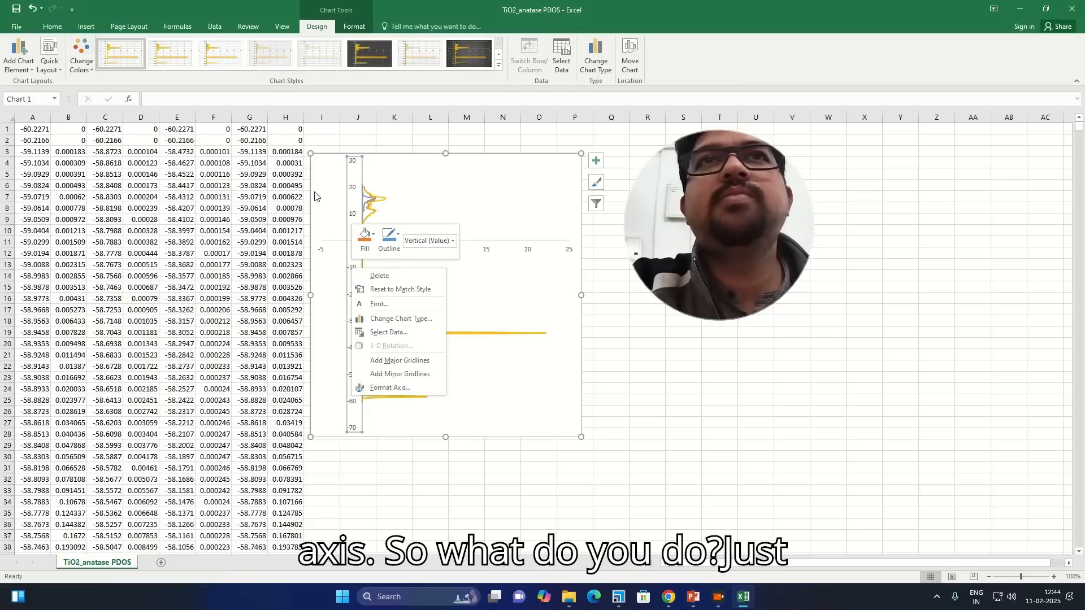
key(Escape)
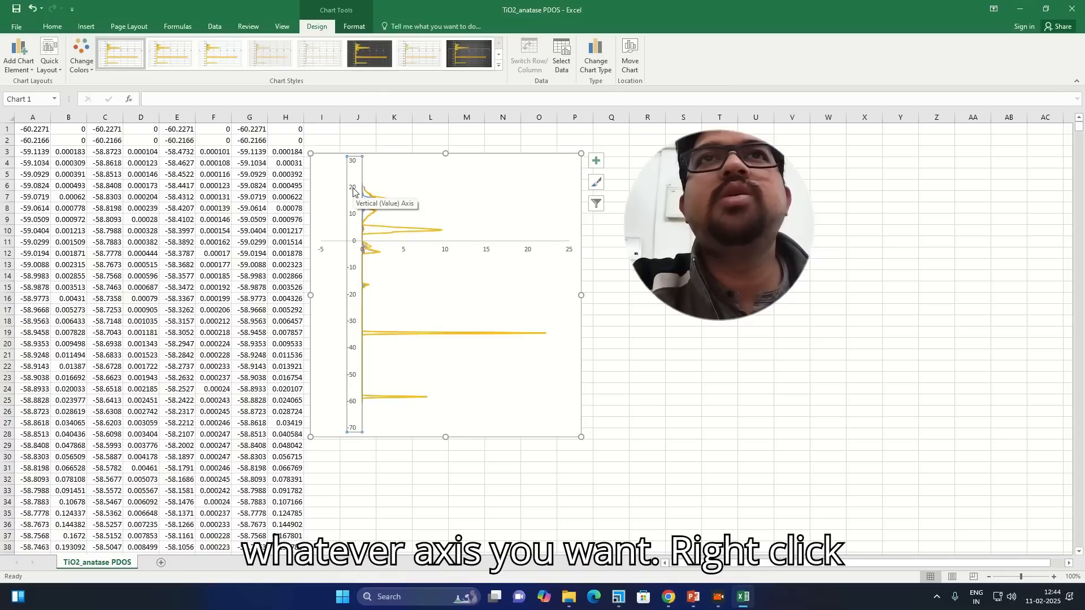
right_click(353, 192)
click(397, 303)
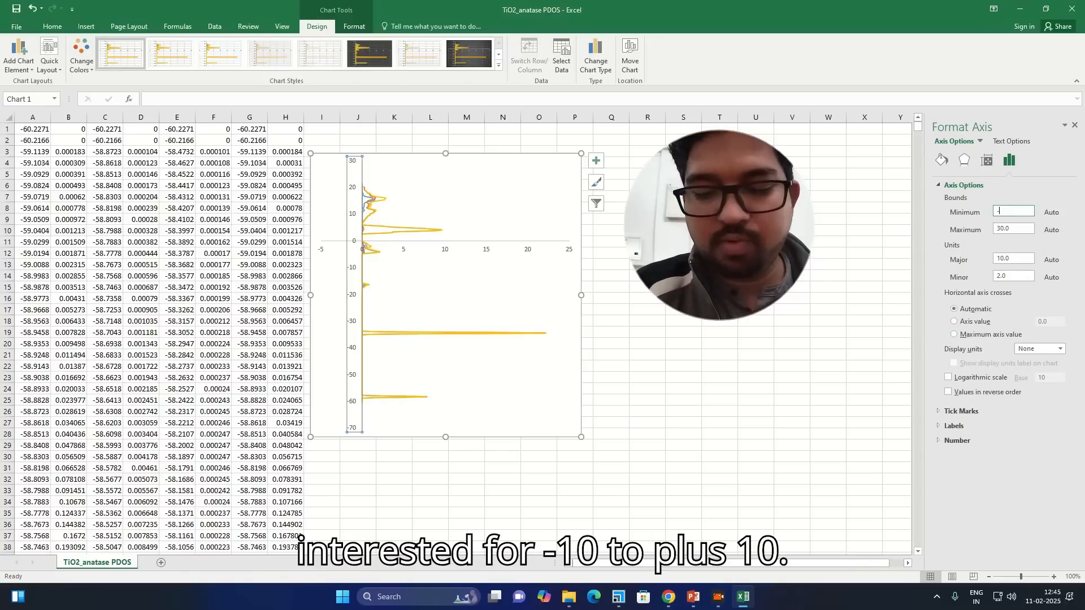
text(-10)
key(Tab)
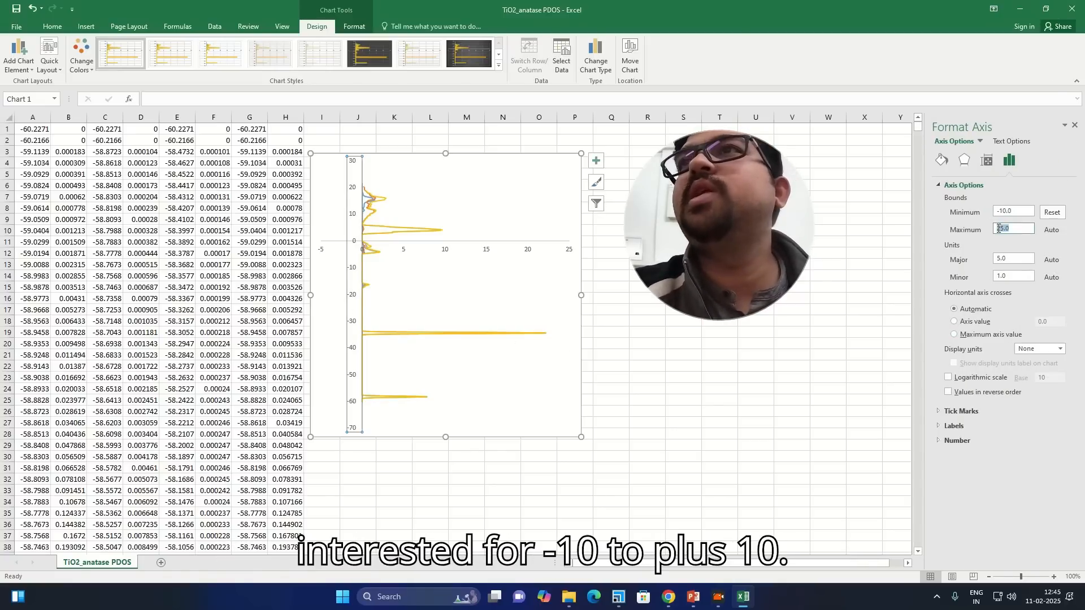
text(10)
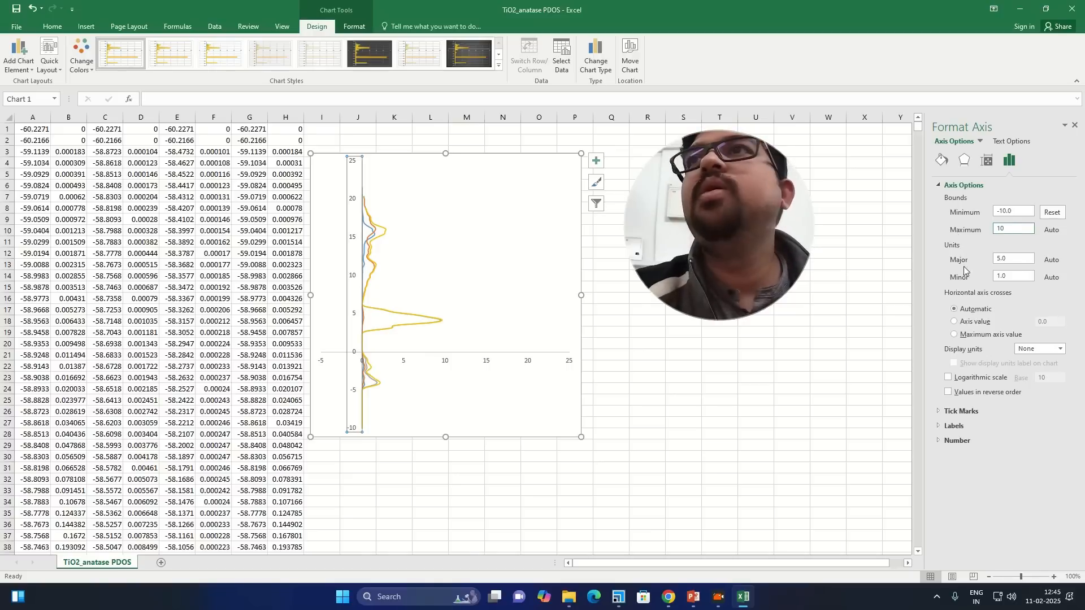
click(1010, 277)
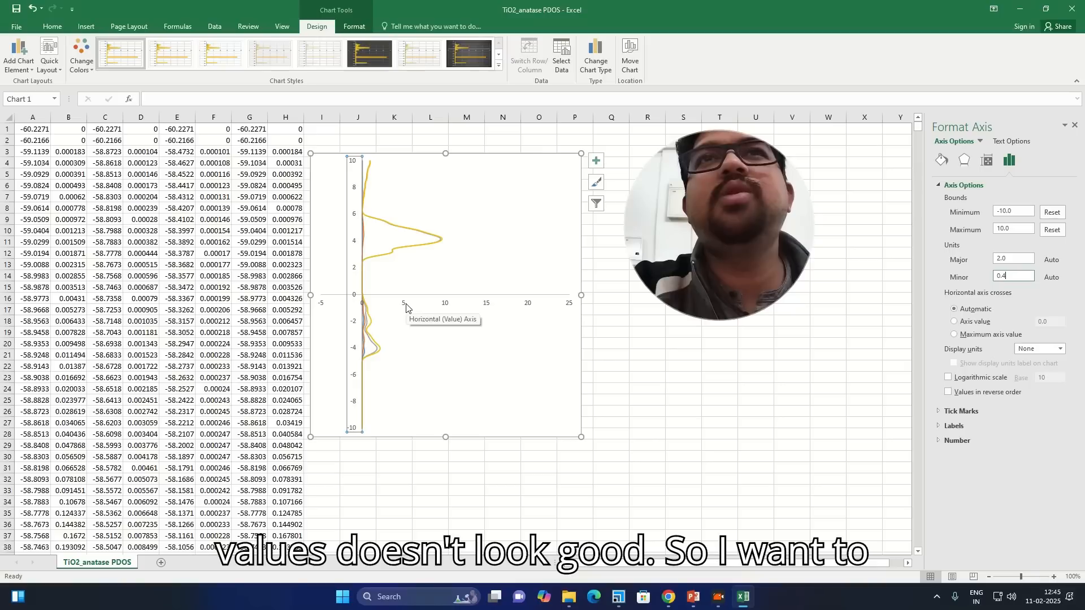
Make the horizontal axis cross the vertical axis at the axis value -10.
click(984, 327)
click(1055, 322)
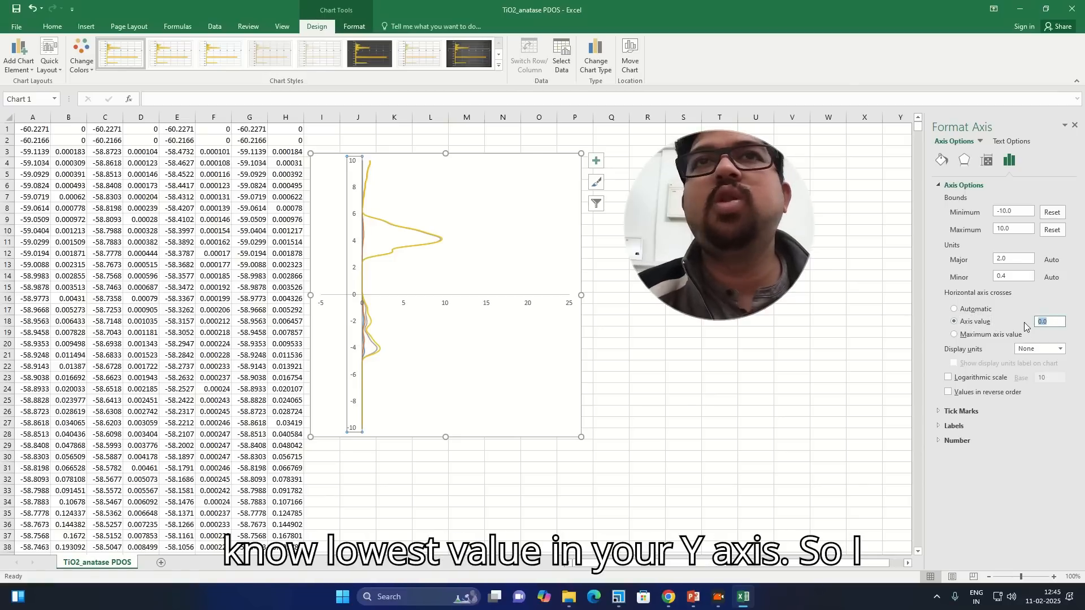
text(-10)
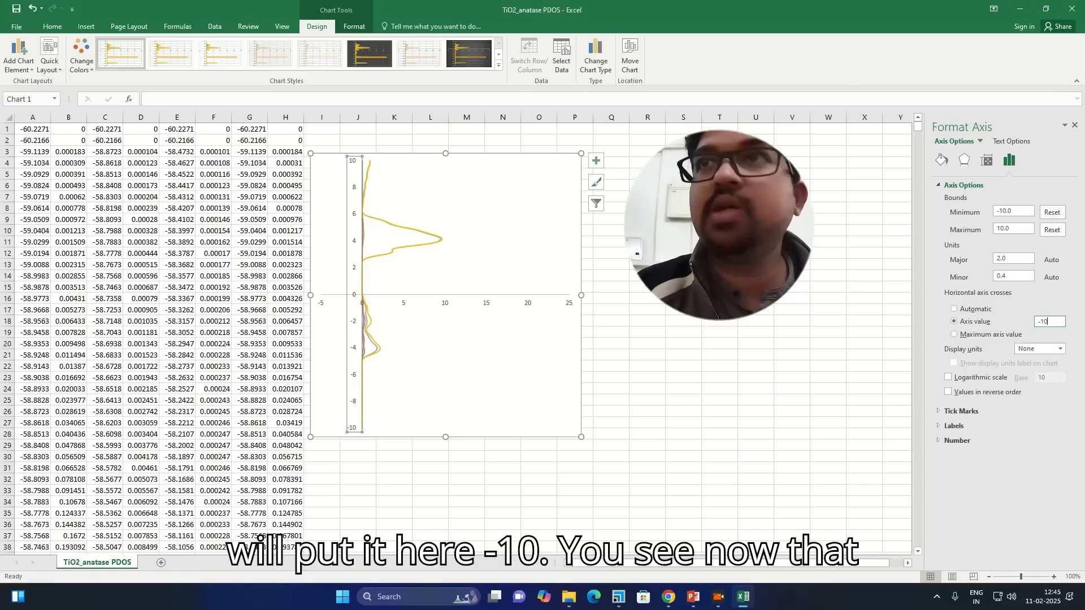
click(1020, 230)
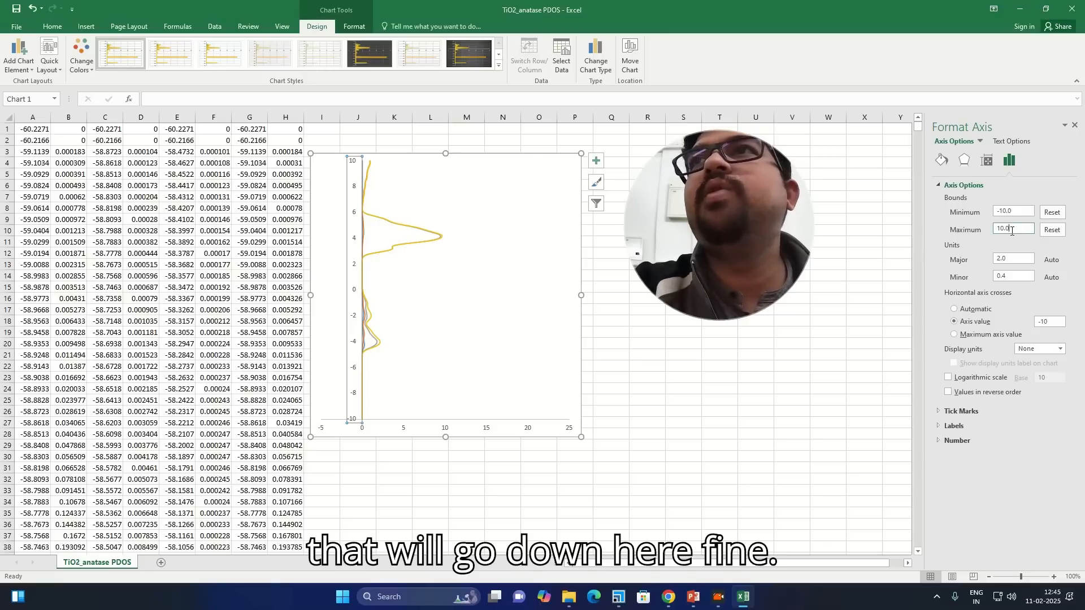
Set the vertical axis major tick marks to Outside and agree to continue using the complex formatting.
click(972, 411)
click(1060, 425)
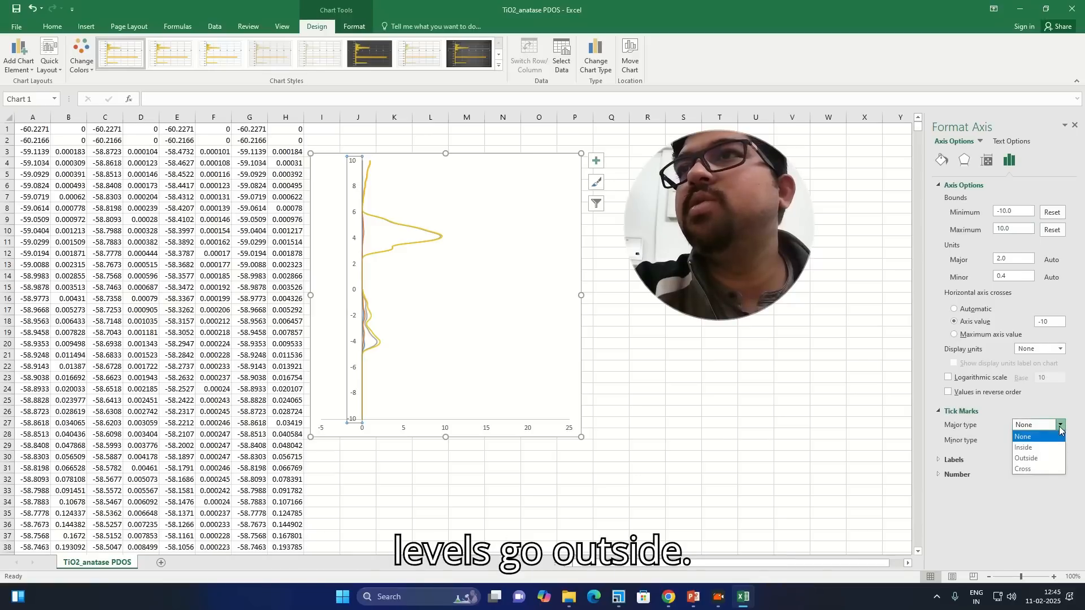
click(1051, 458)
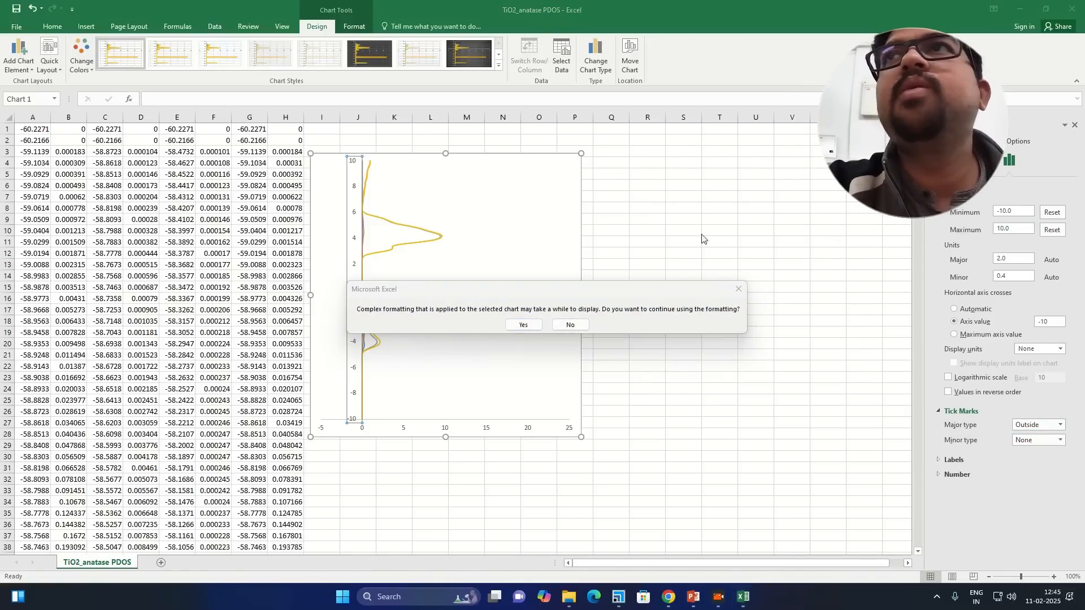
click(529, 326)
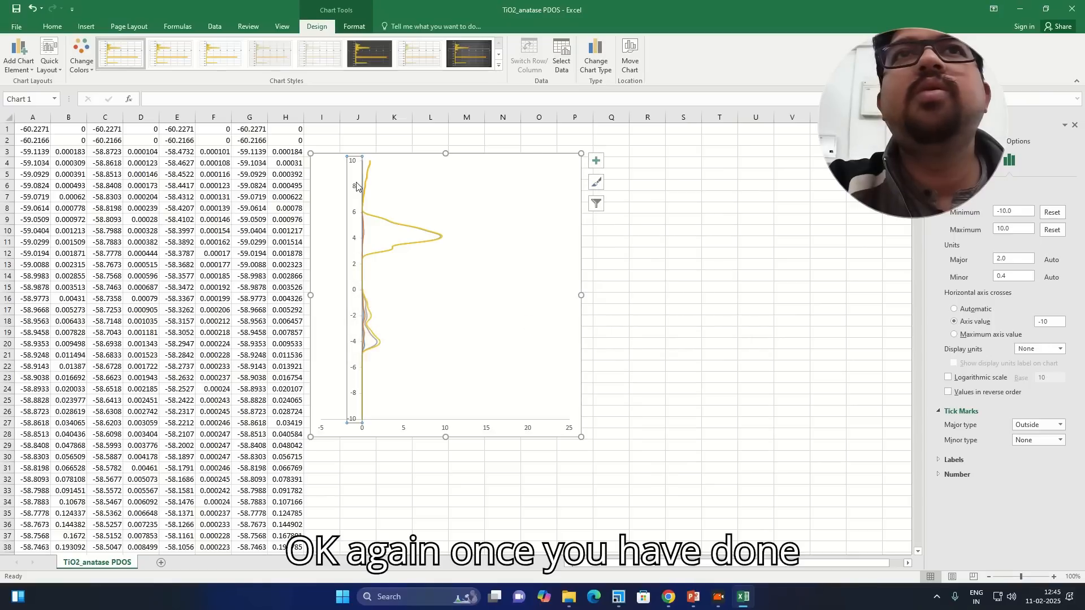
Format the vertical axis line as black with a width of 1.5 pt.
drag(912, 122, 92, 98)
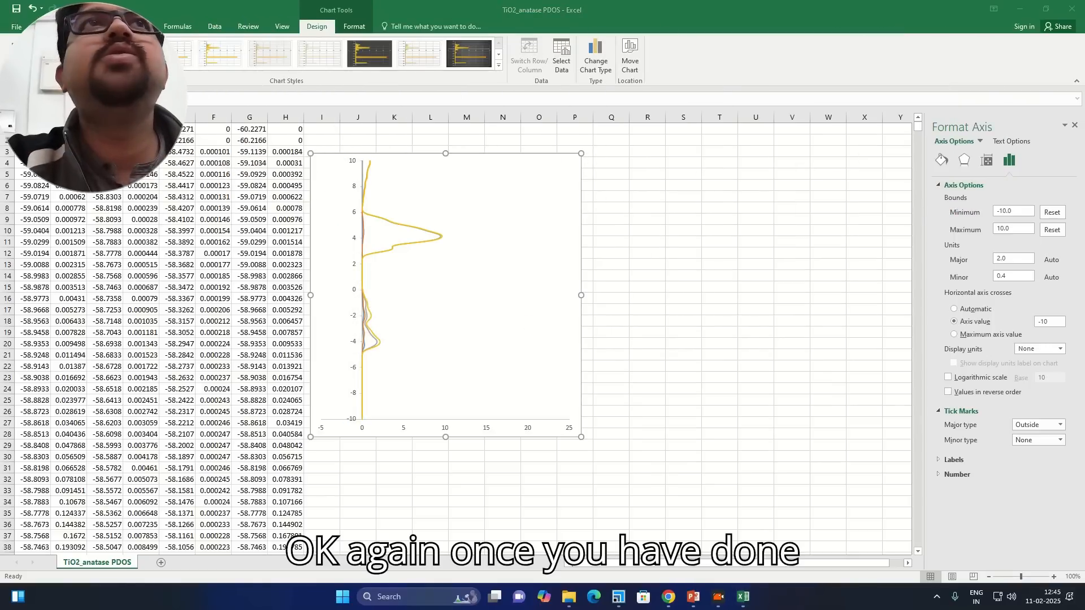
click(946, 162)
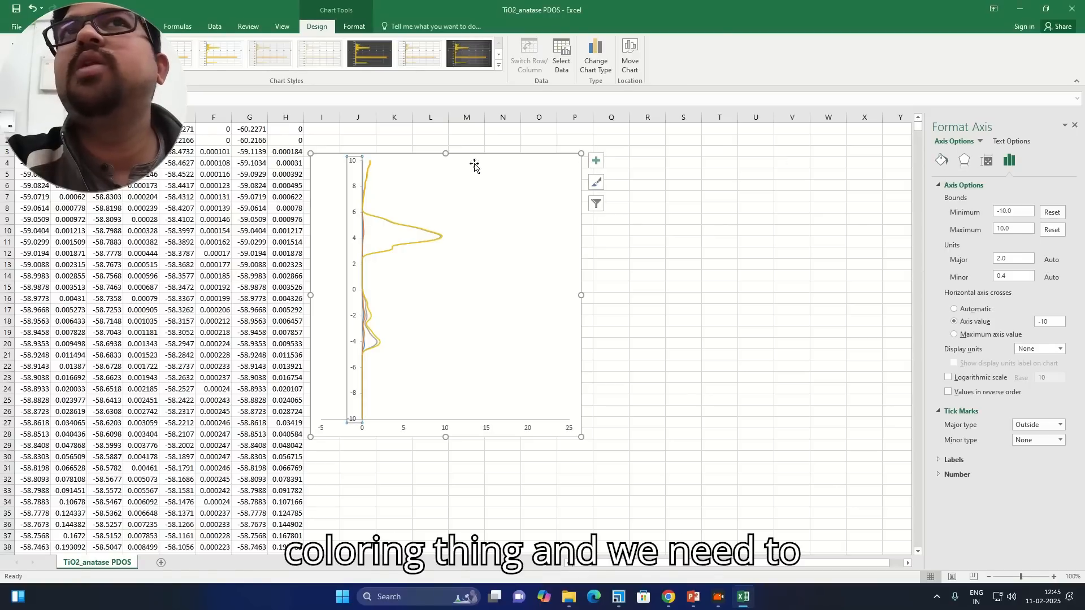
click(937, 160)
click(951, 199)
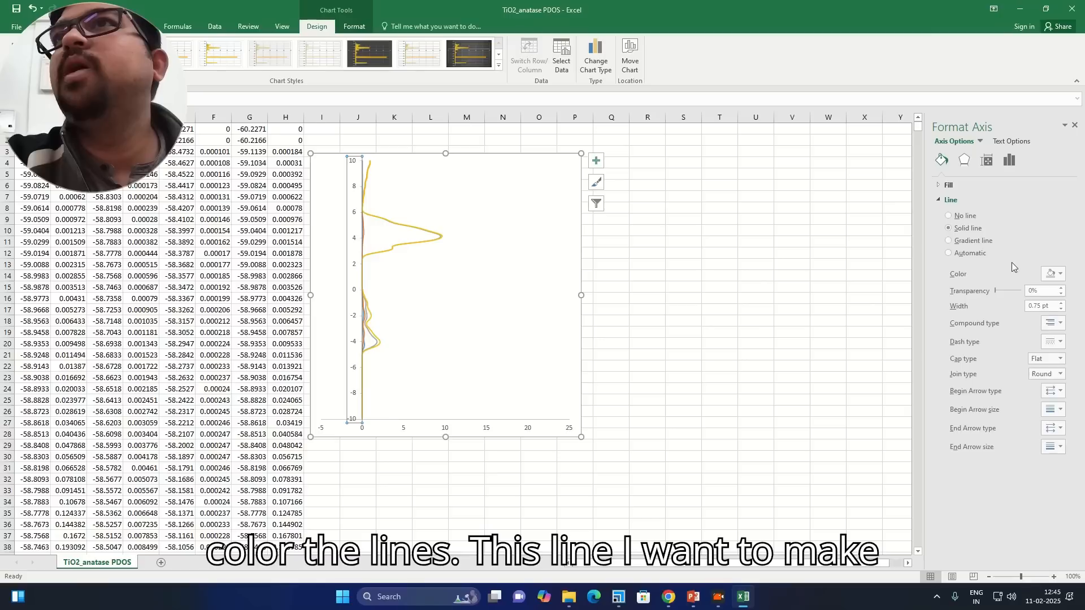
click(1053, 274)
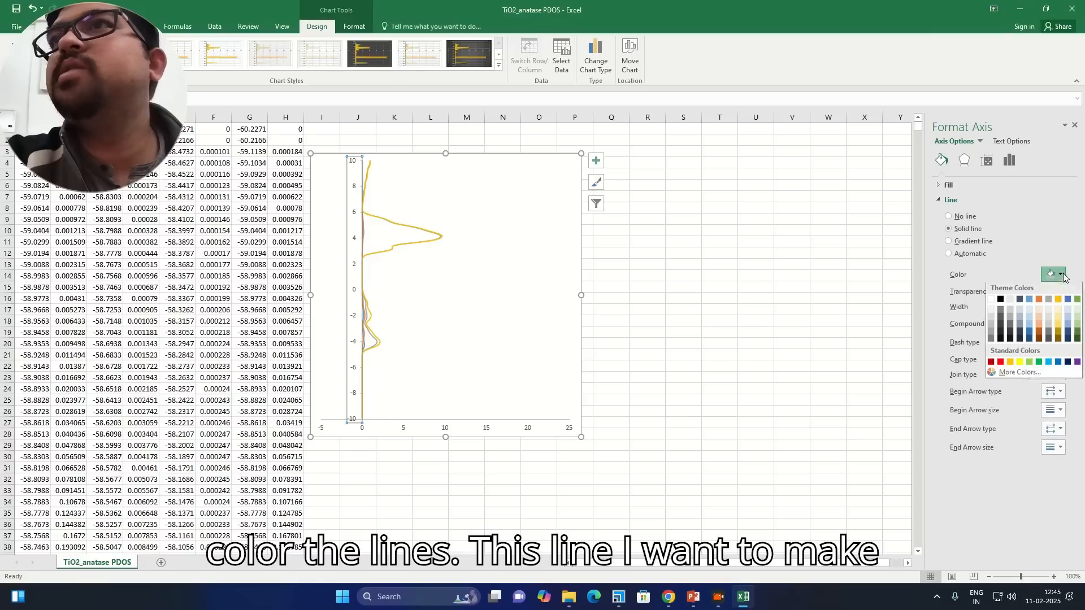
click(1001, 301)
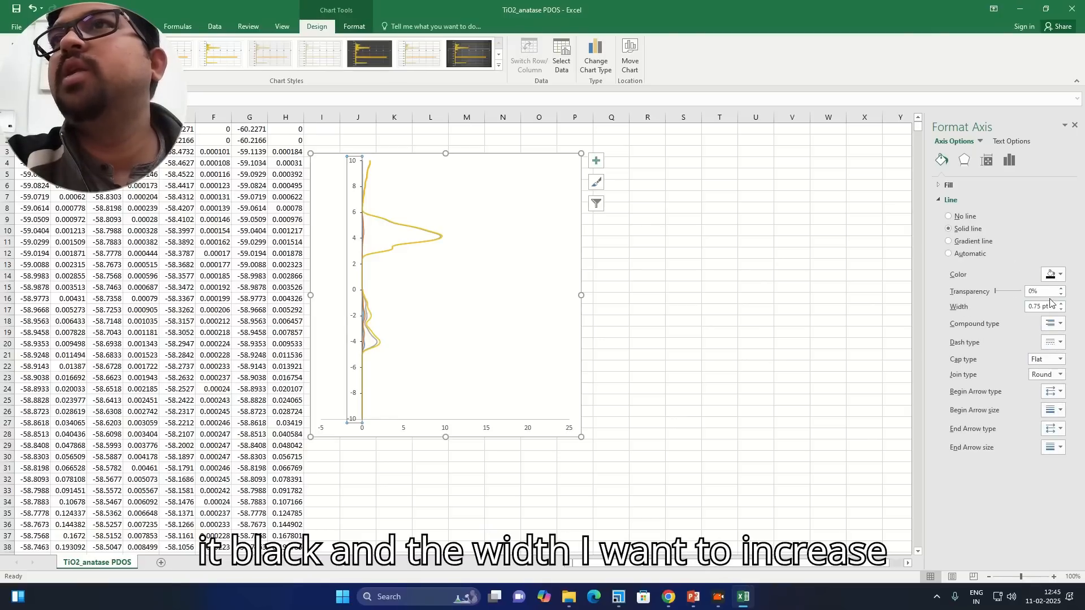
click(1061, 304)
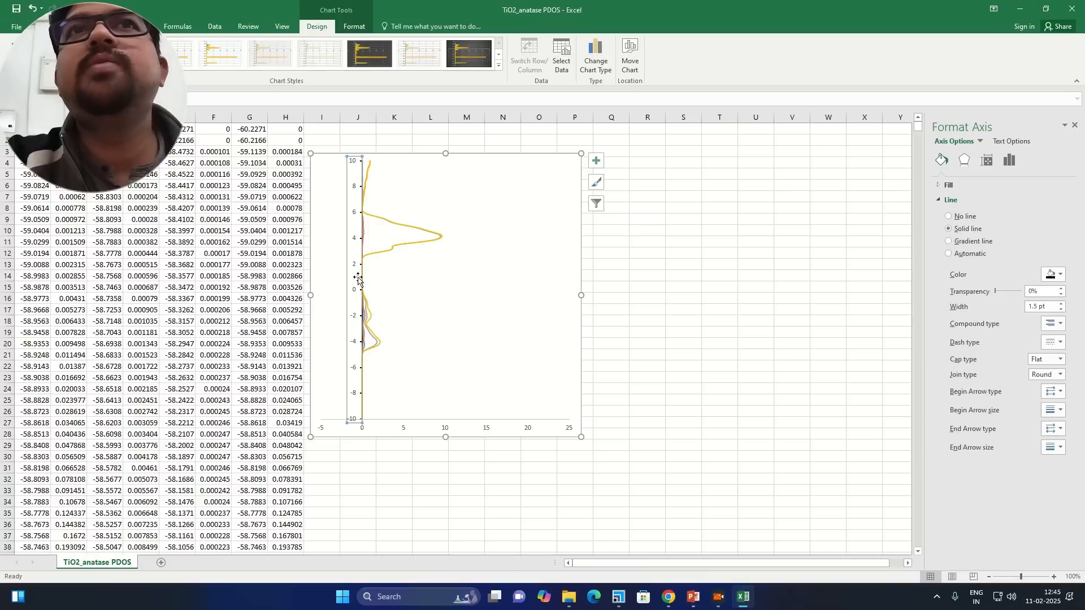
Set the chart's horizontal axis bounds to a minimum of 0 and a maximum of 10.
click(320, 429)
right_click(326, 434)
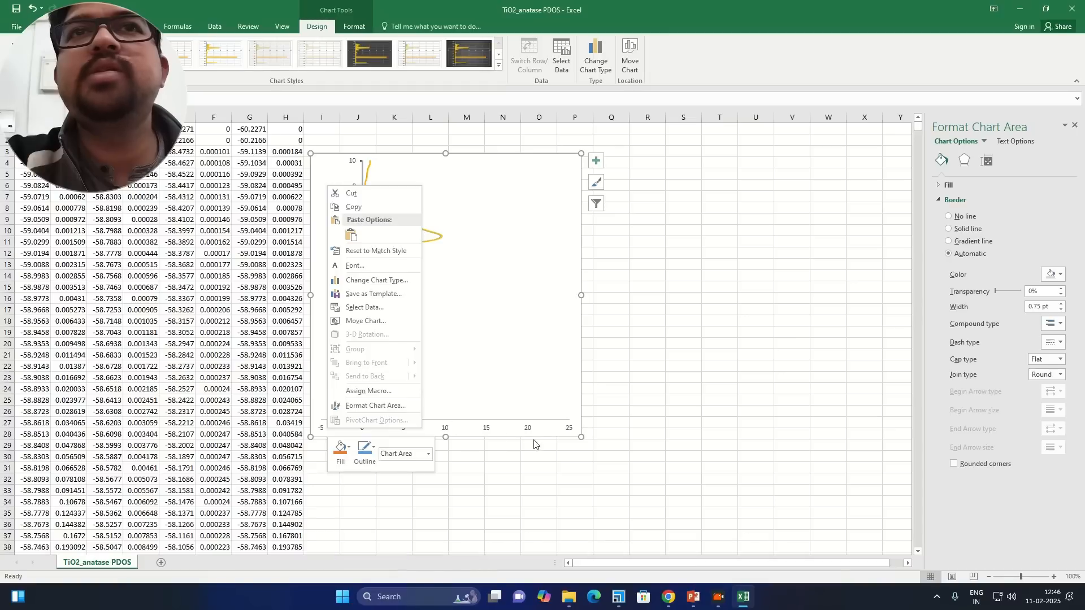
click(484, 428)
right_click(487, 430)
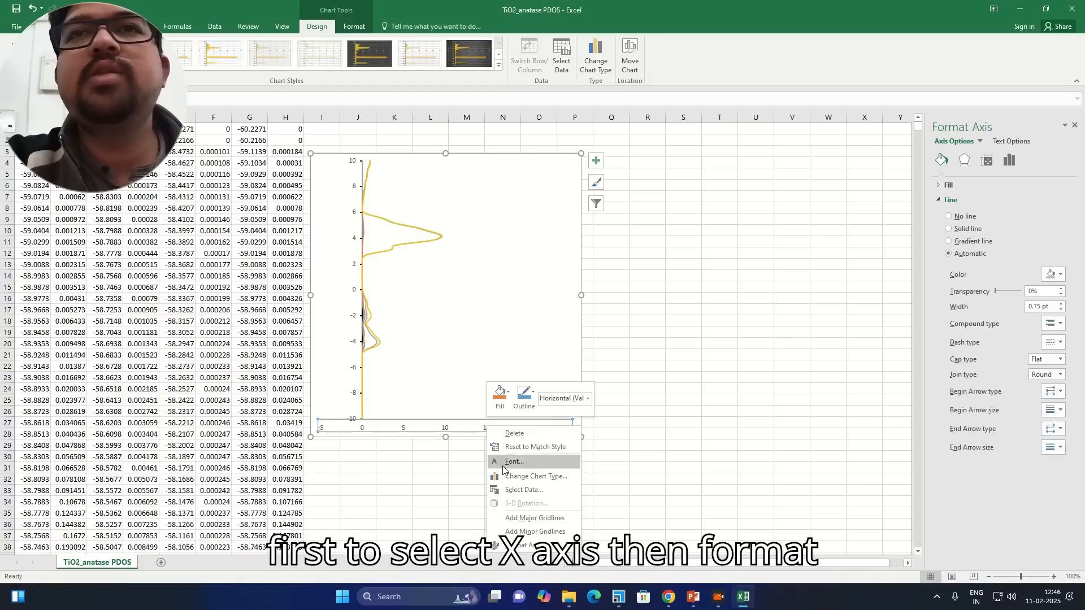
click(521, 542)
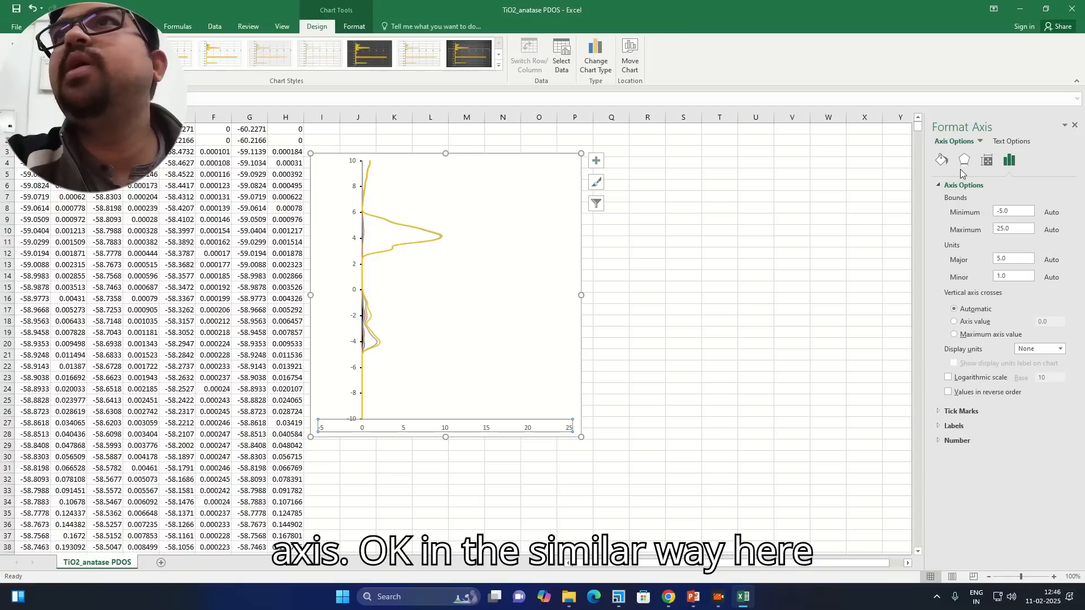
drag(1016, 210, 971, 215)
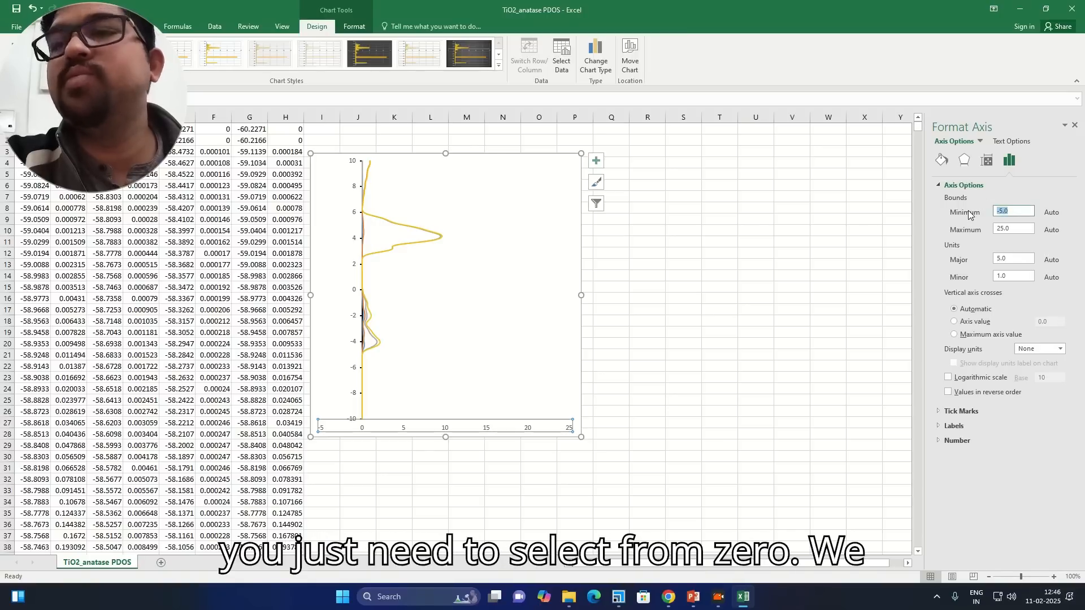
text(0)
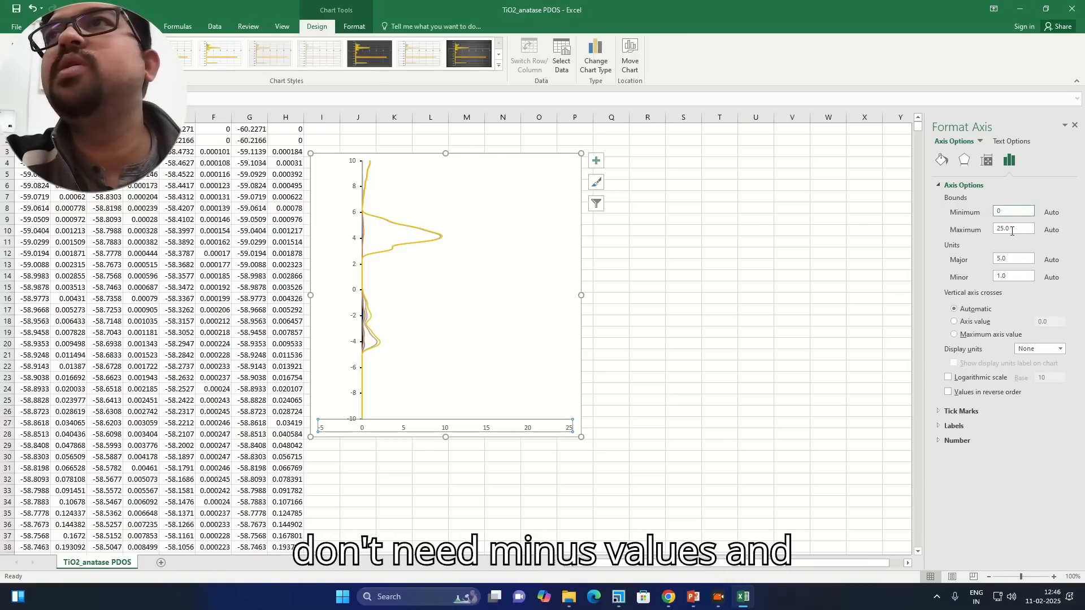
click(1012, 230)
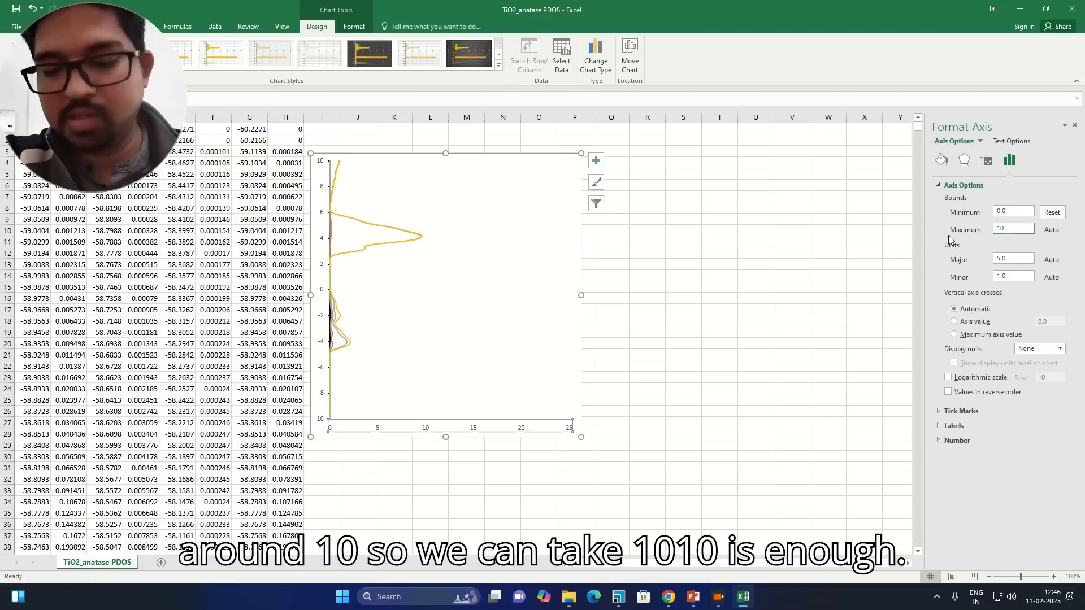
click(1010, 211)
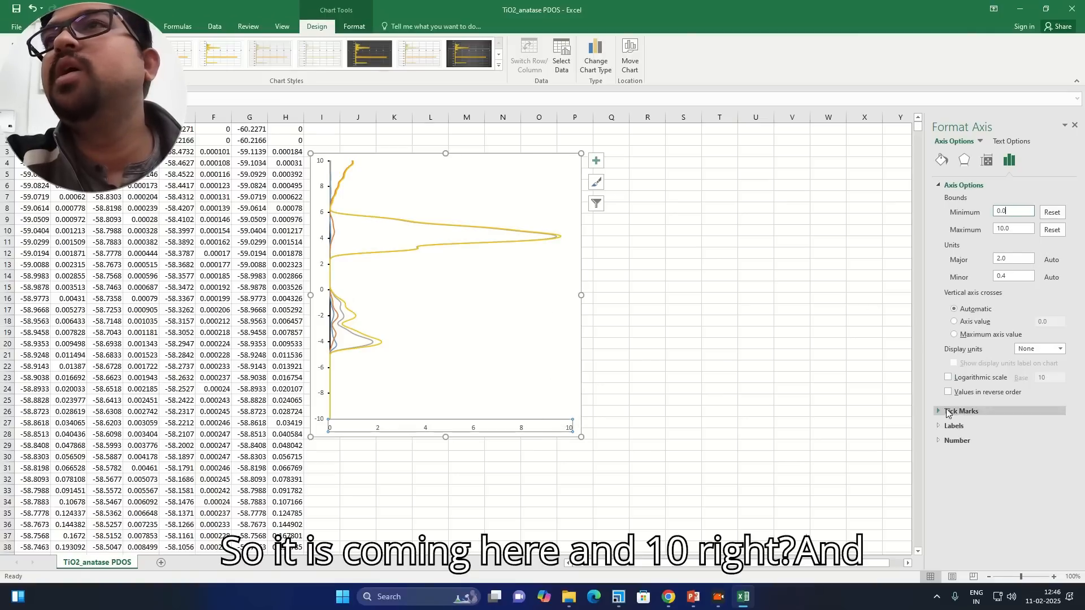
Set the horizontal axis major tick marks to Outside and its major unit to 5.
click(965, 412)
click(1063, 426)
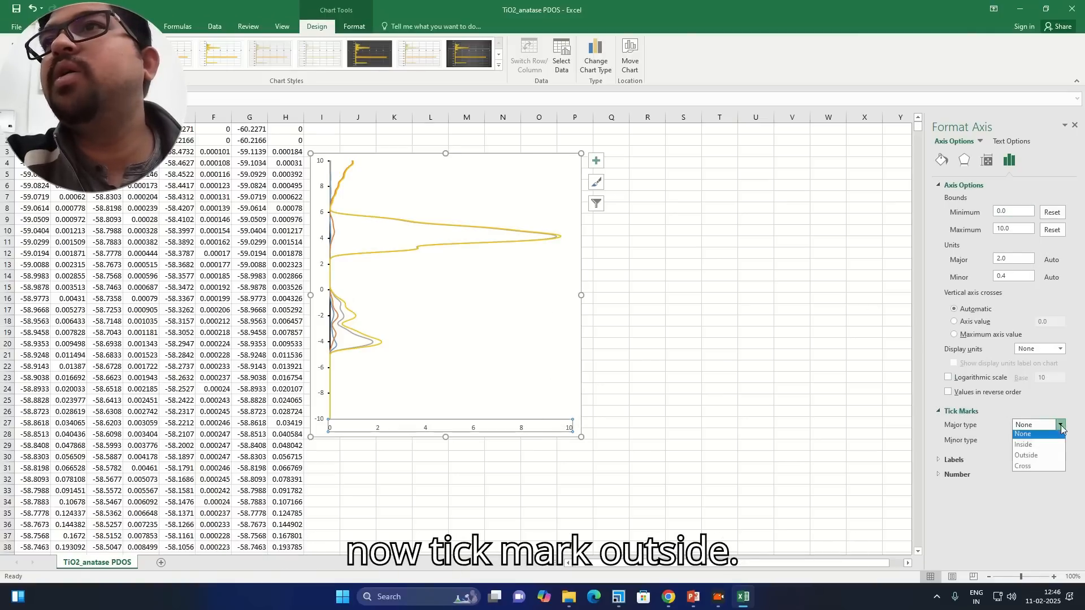
click(1038, 455)
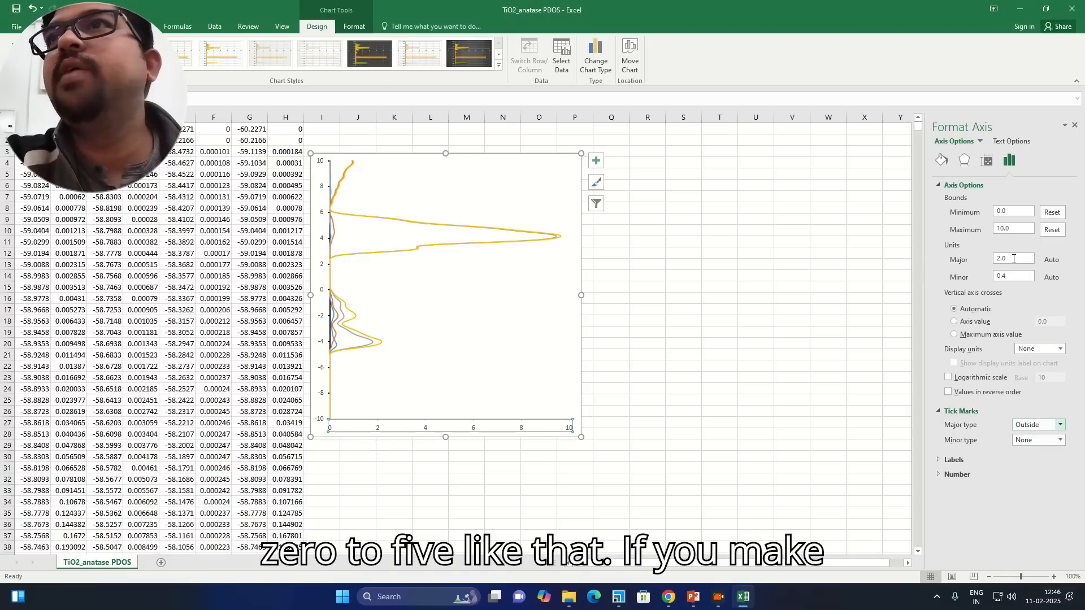
drag(1014, 259, 990, 261)
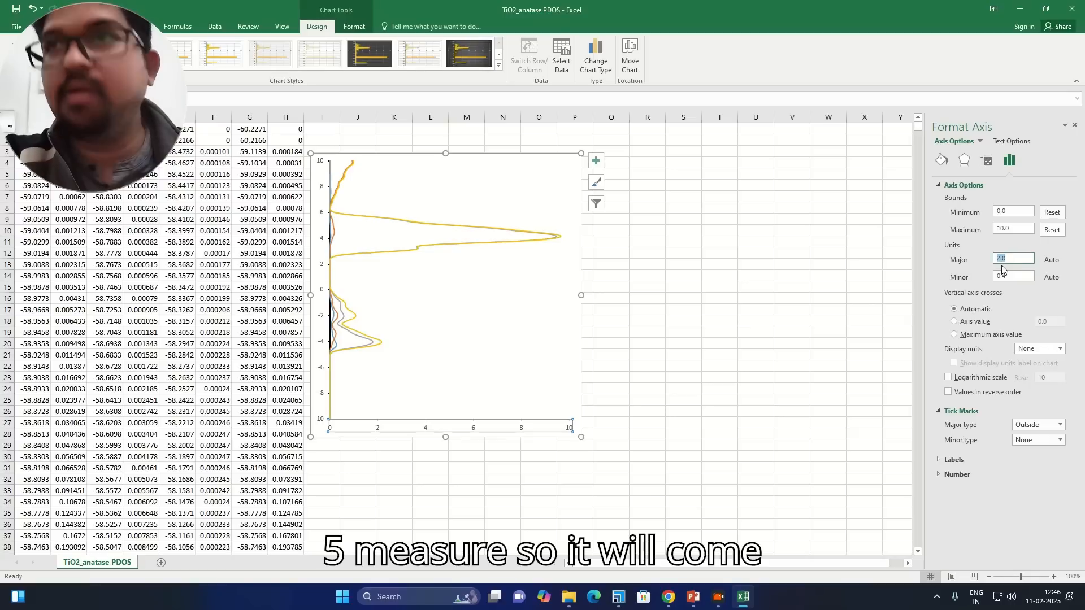
text(5)
click(1011, 274)
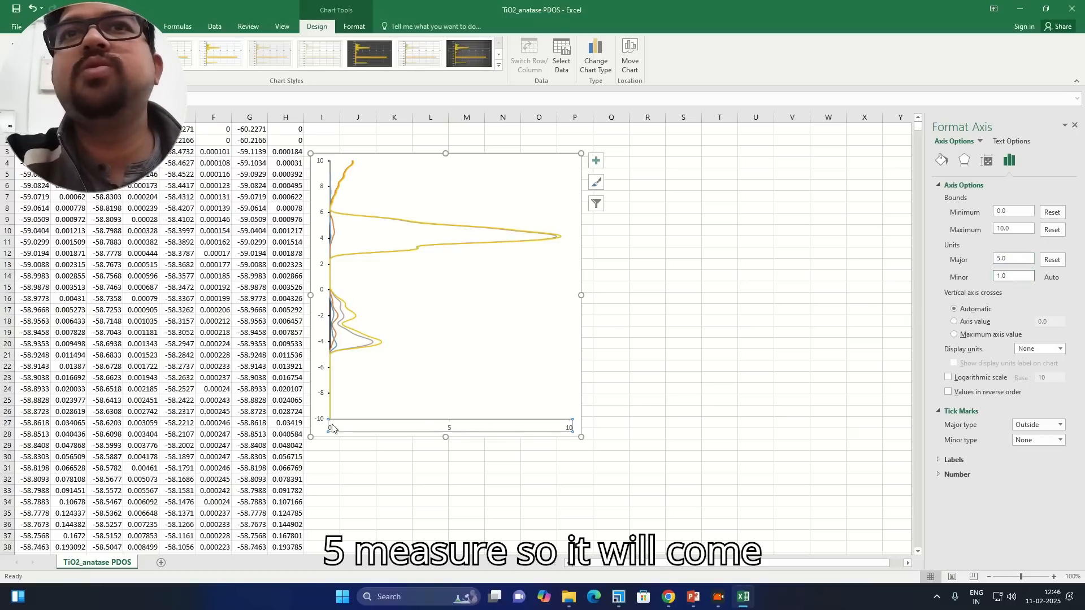
Set the major unit of the chart's vertical axis to 5.
click(321, 395)
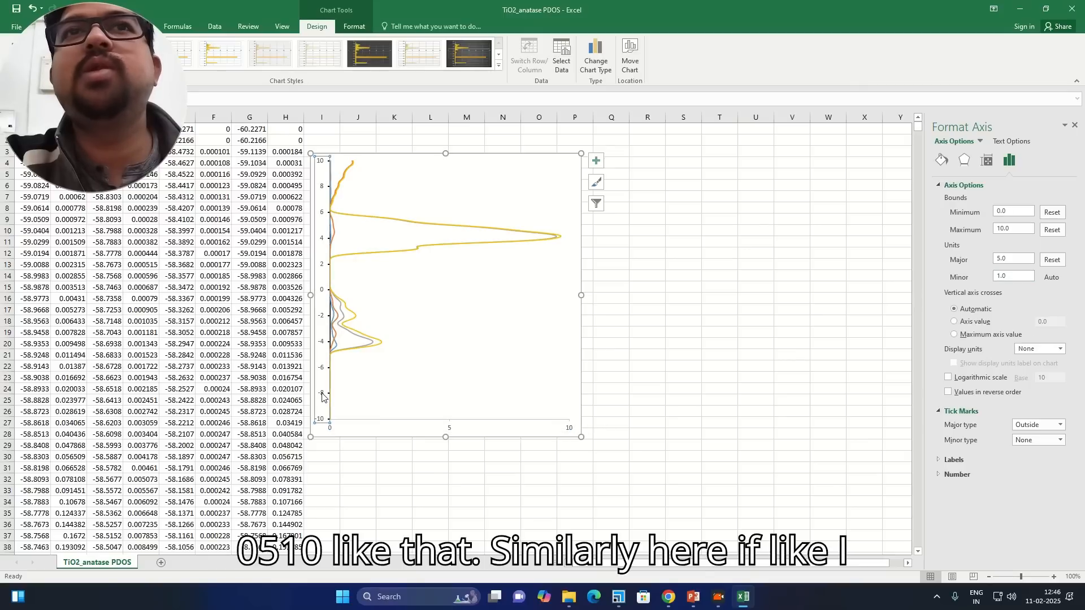
click(991, 258)
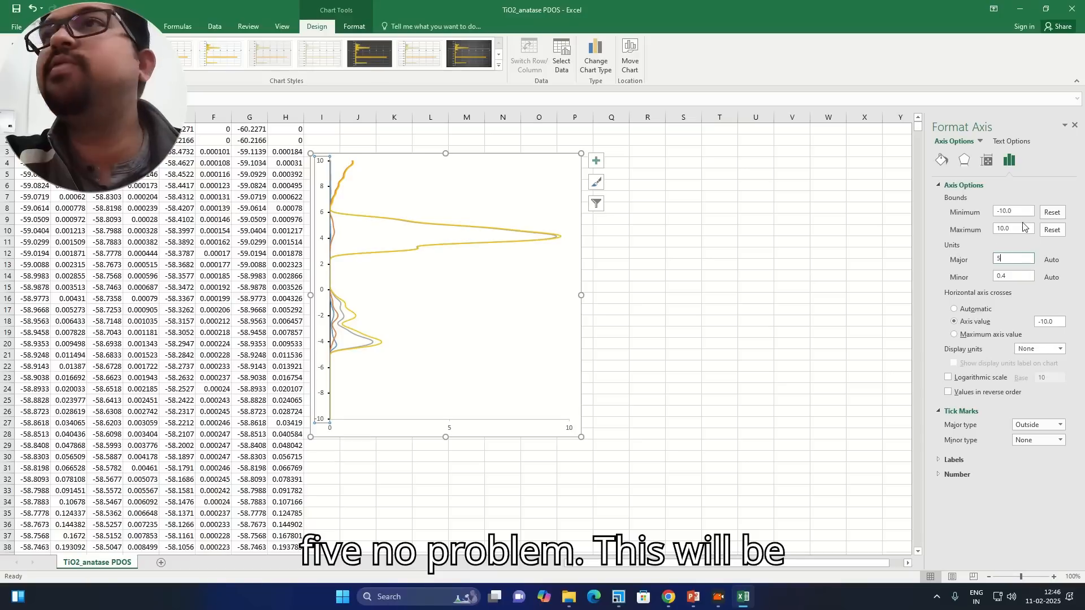
click(1023, 228)
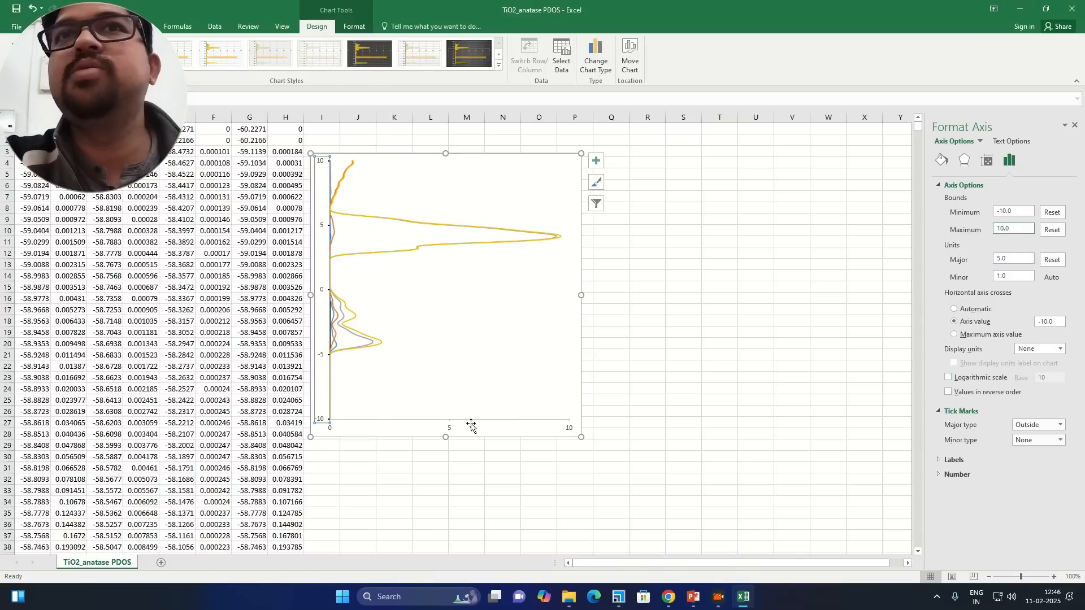
Format the horizontal axis line as black with a width of 1.5 pt.
click(450, 432)
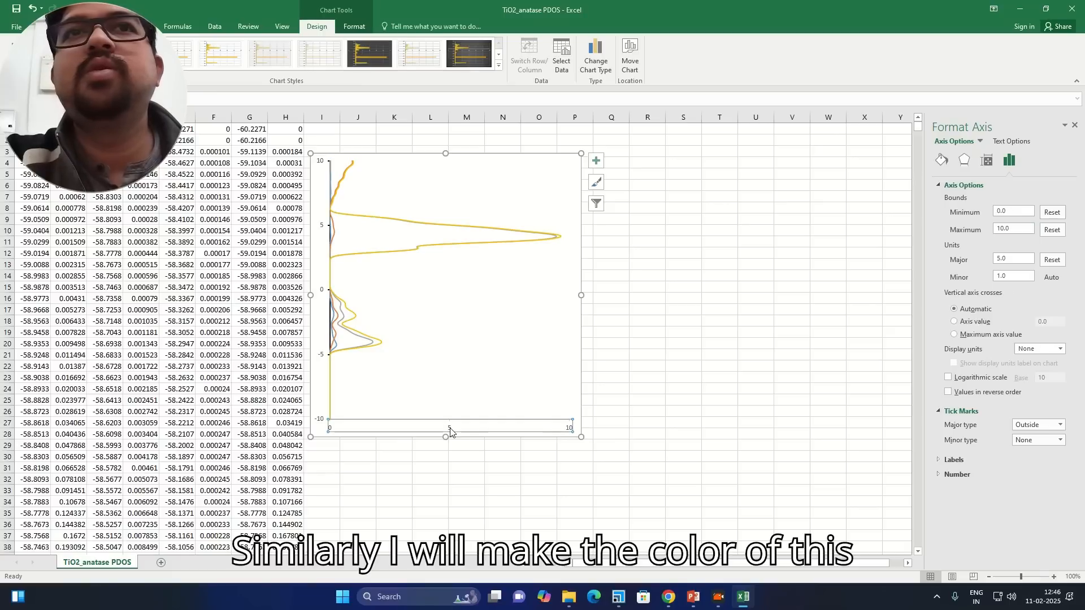
click(941, 160)
click(951, 199)
click(1060, 275)
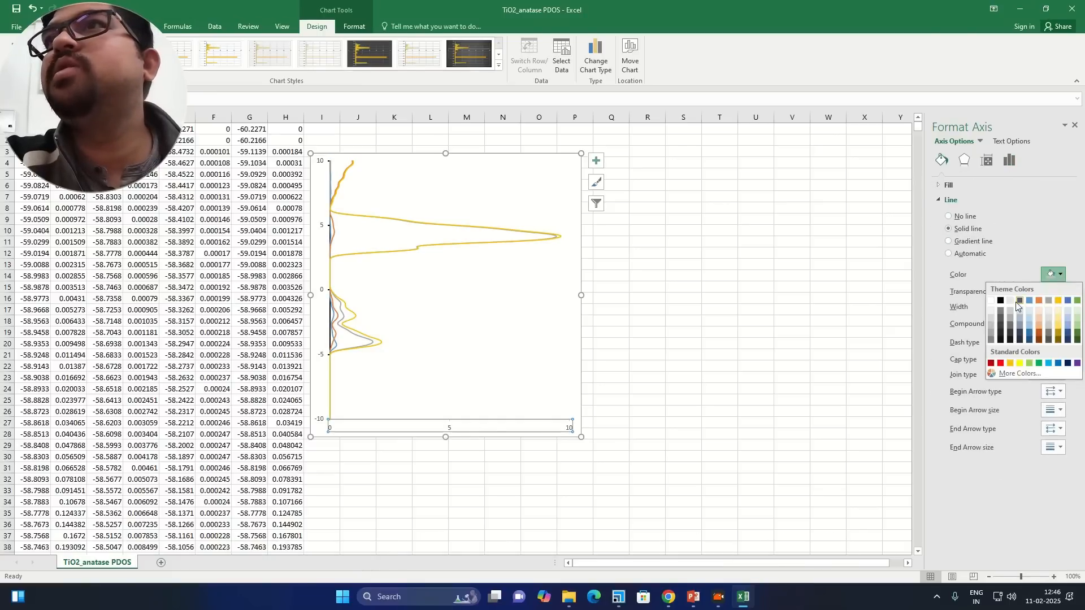
click(1001, 301)
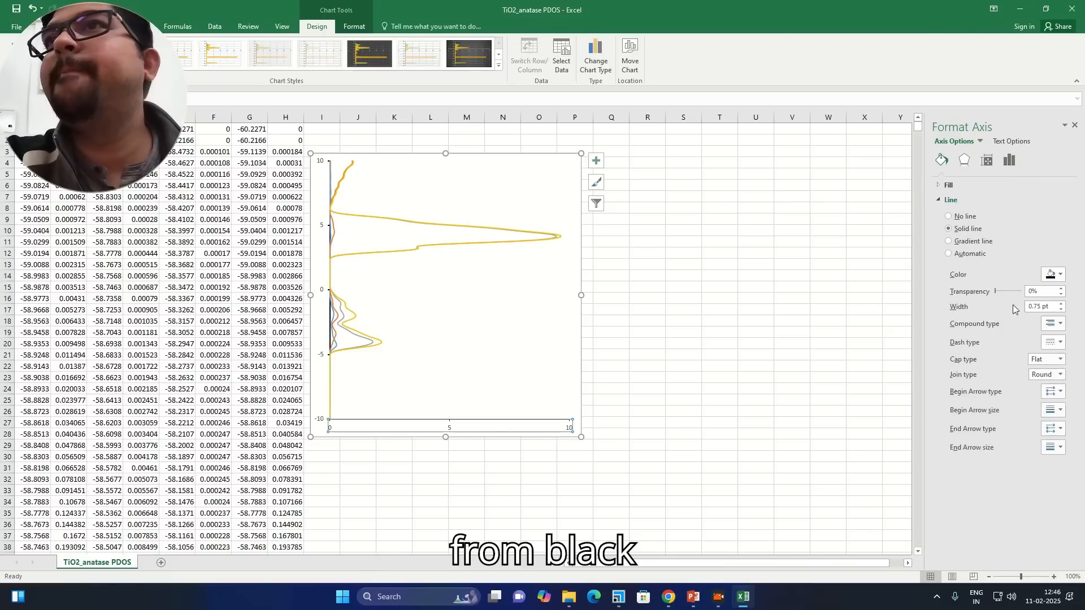
click(1060, 303)
click(1061, 304)
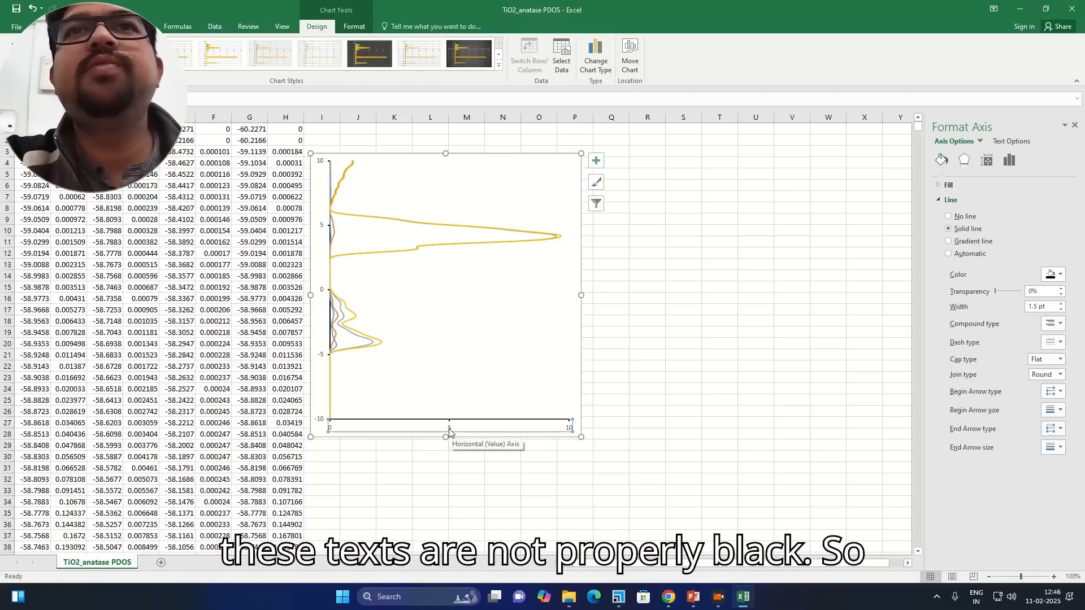
Format the horizontal axis labels as black, bold text in font size 11.
drag(124, 54, 120, 150)
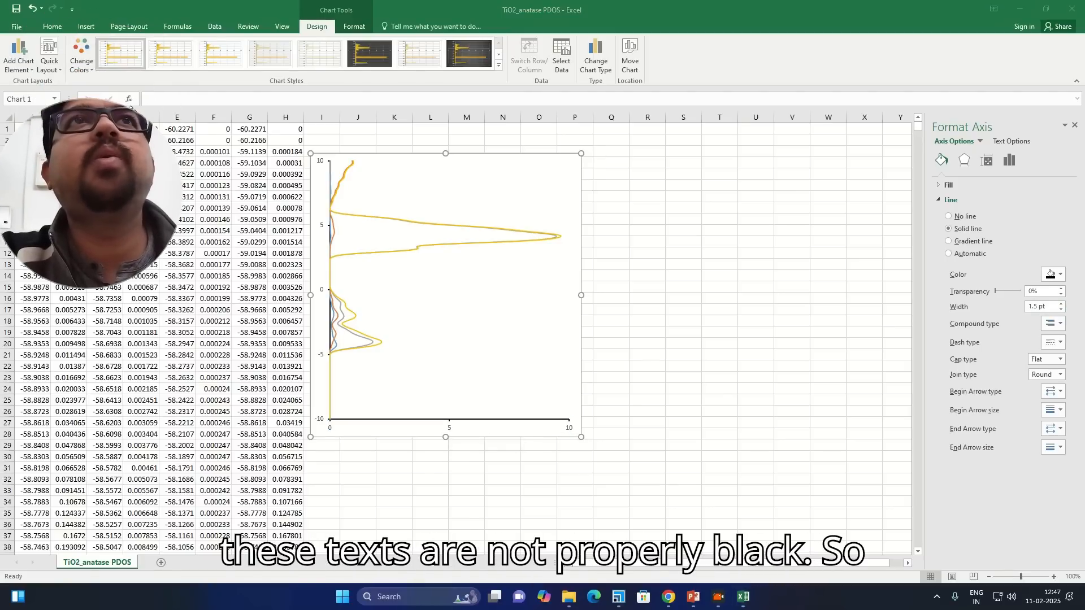
click(53, 26)
click(52, 26)
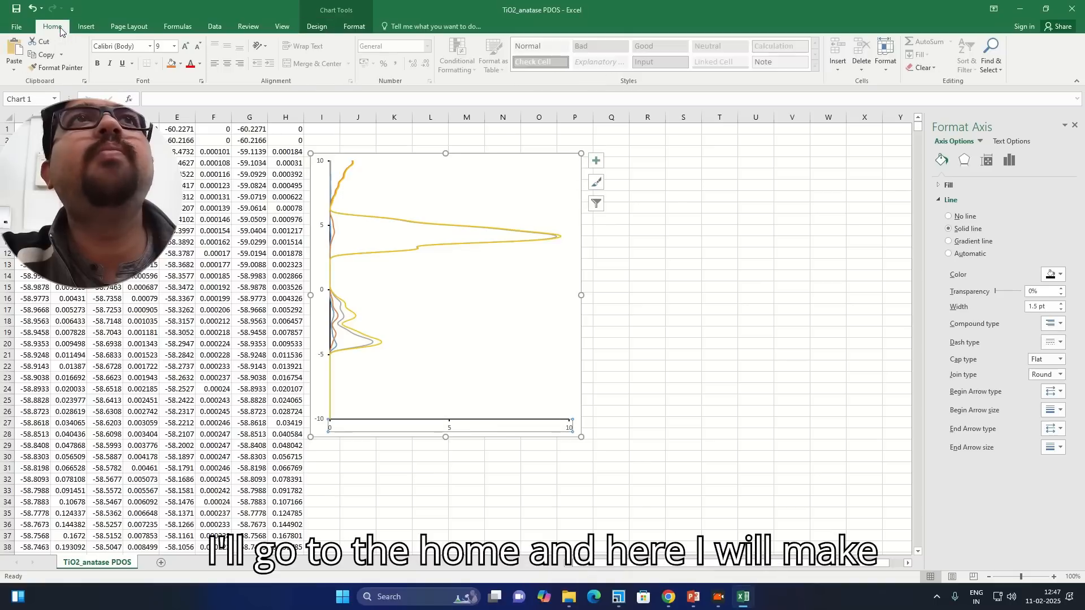
click(200, 63)
click(201, 103)
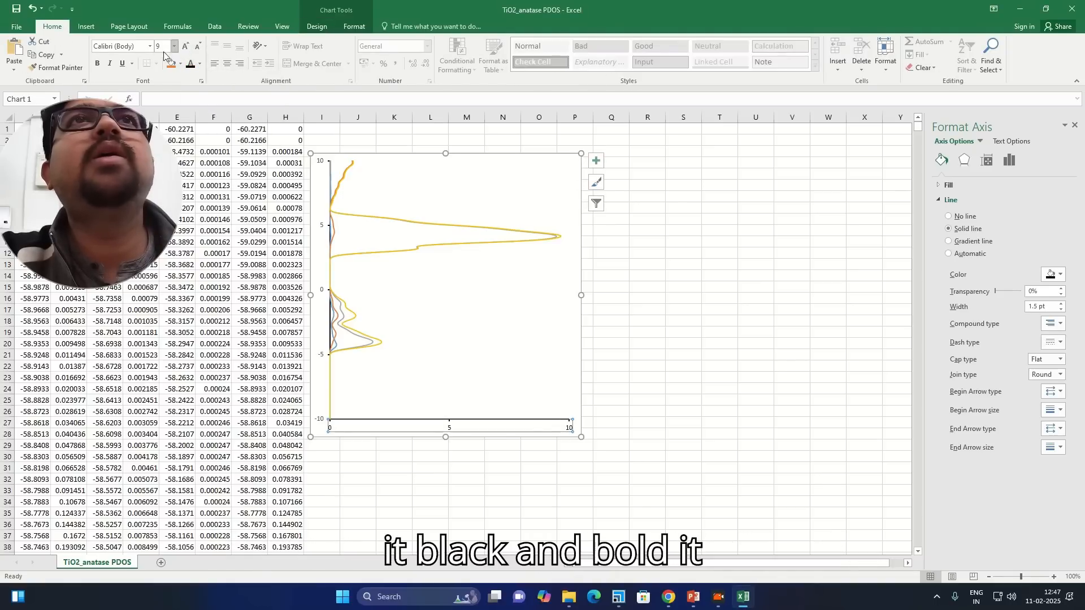
click(98, 63)
click(188, 46)
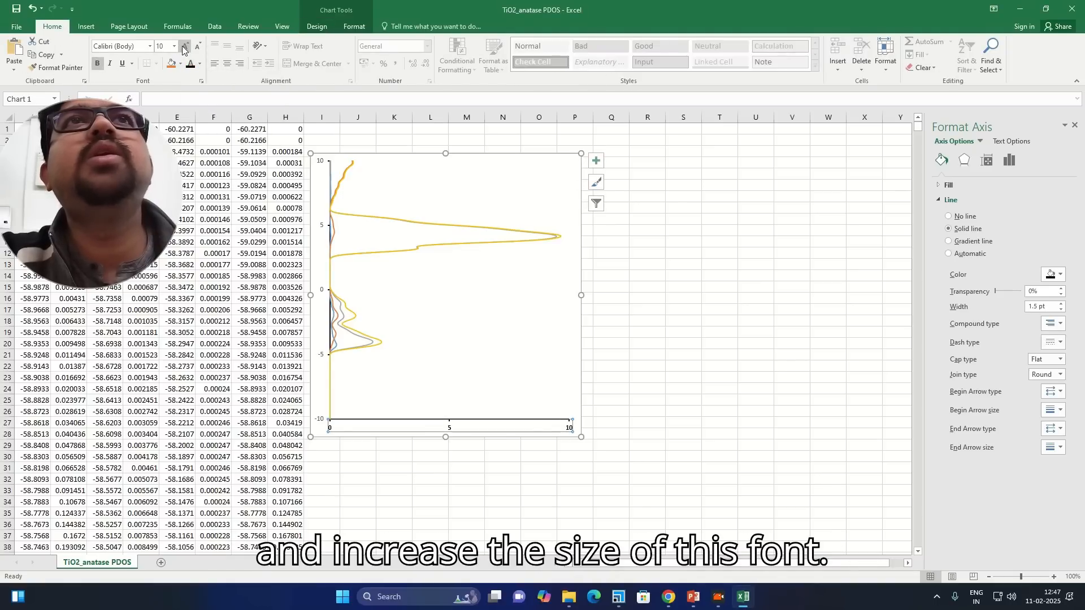
click(187, 48)
click(187, 48)
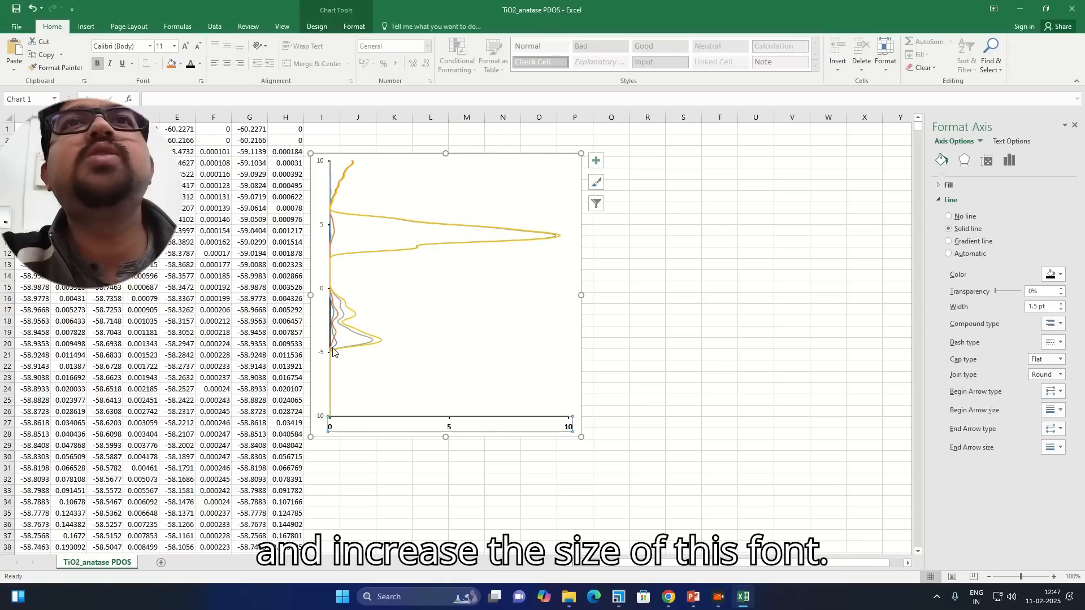
Make the vertical axis labels bold and increase their font size to 11.
click(321, 293)
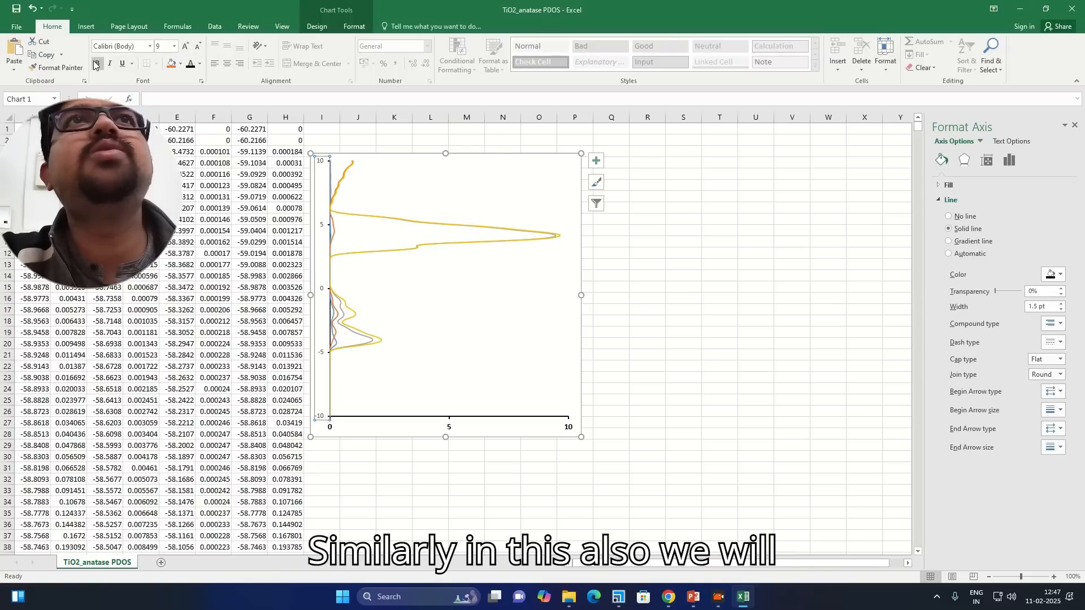
click(189, 46)
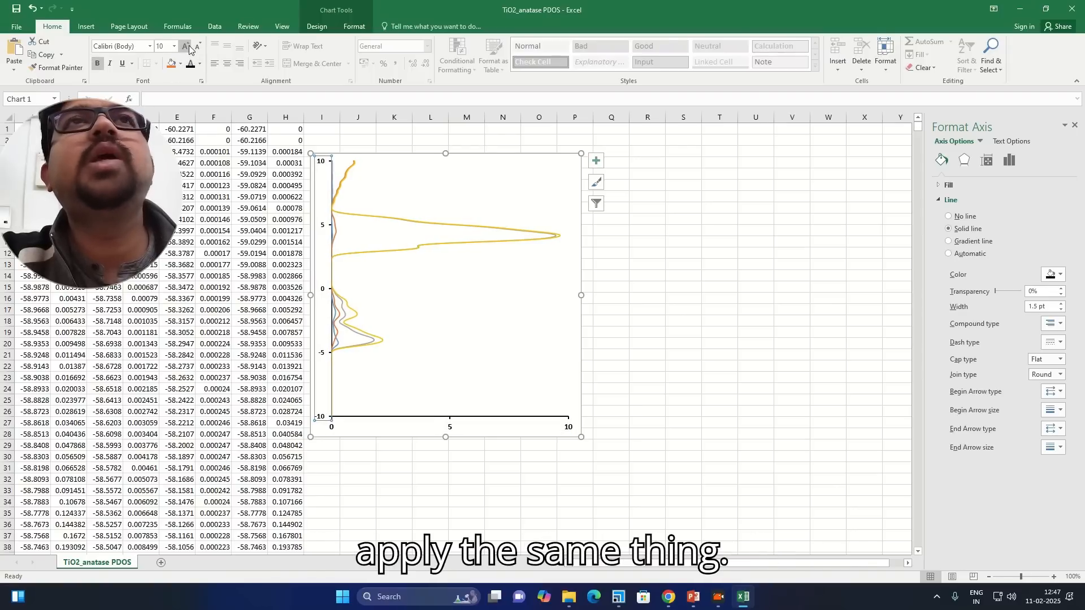
click(189, 45)
click(189, 46)
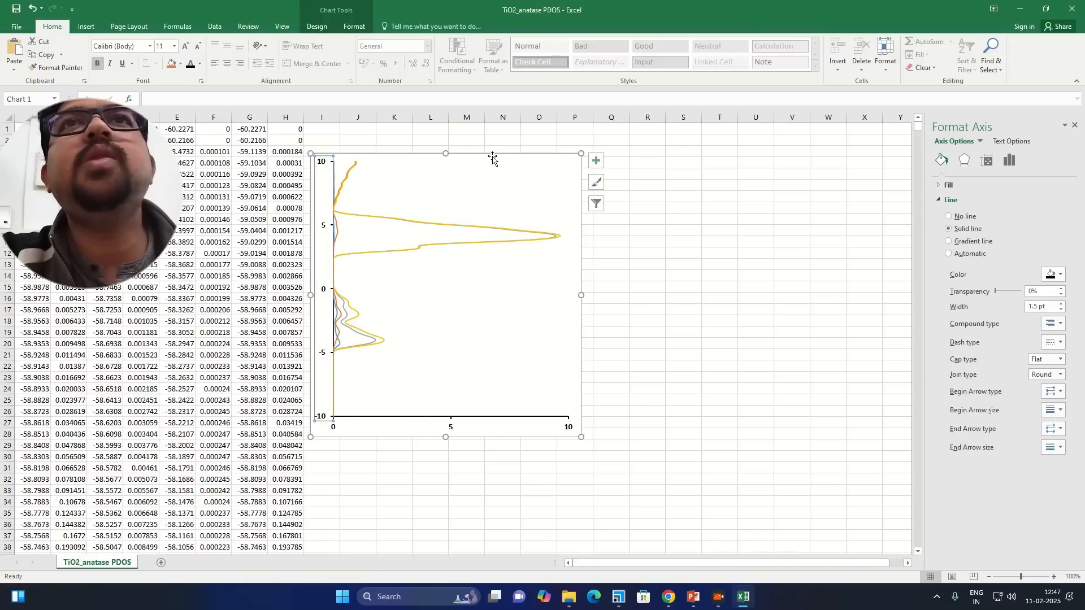
Move the chart farther away from the data columns and add a legend with the Right placement.
drag(491, 158, 607, 162)
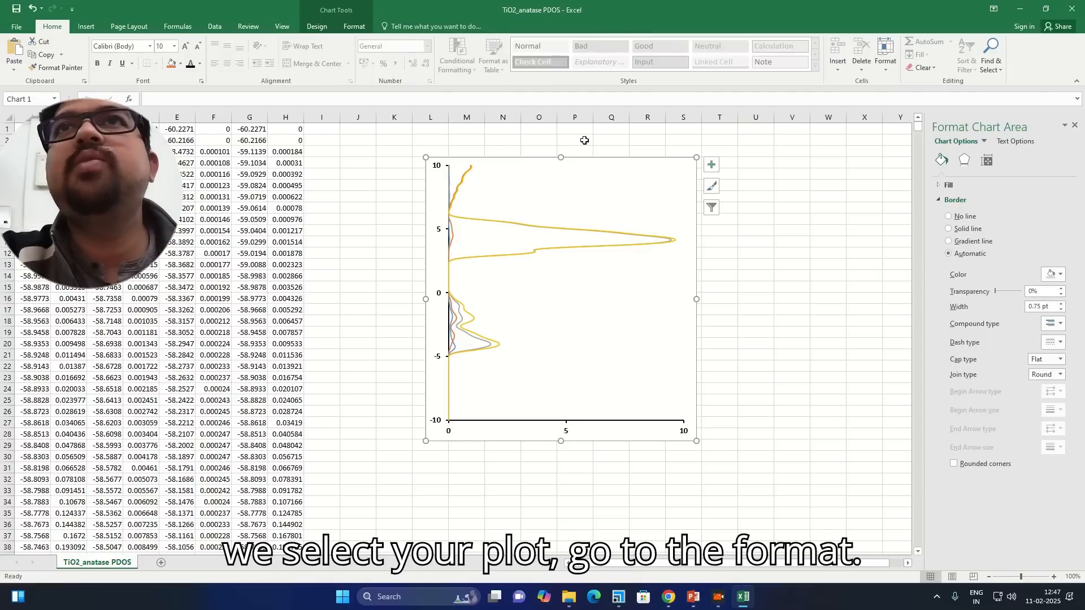
click(353, 28)
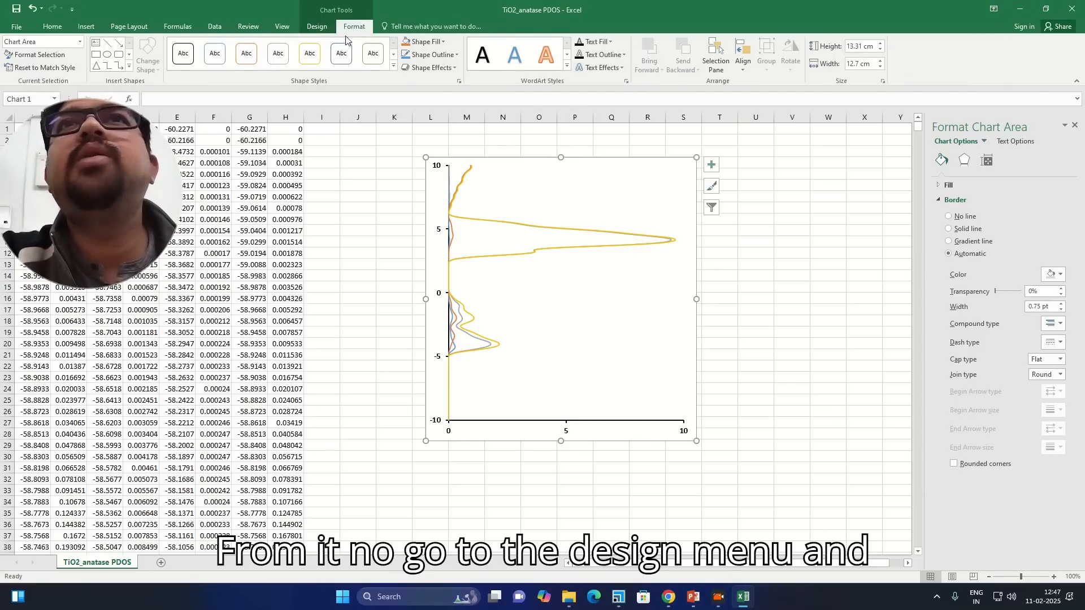
click(324, 28)
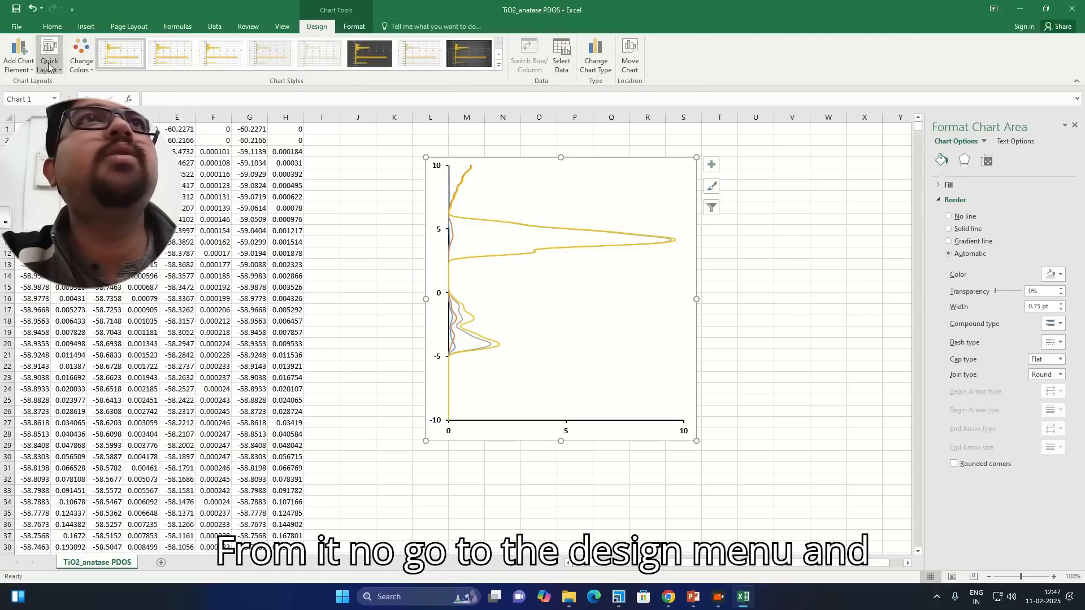
click(30, 66)
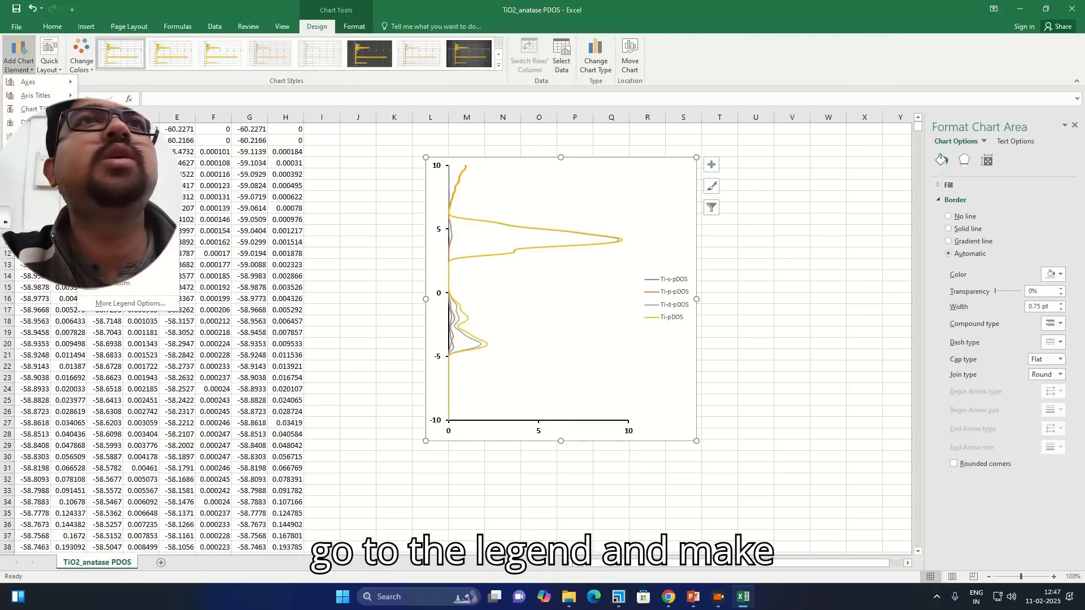
click(113, 209)
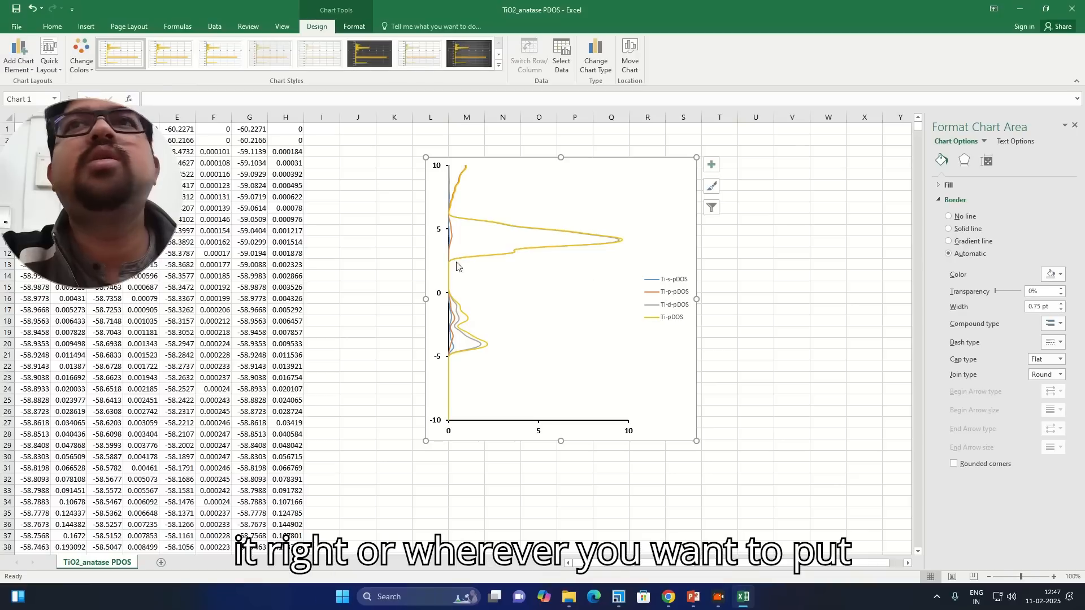
Move the legend above the large peak inside the chart and widen the plot area to nearly the full chart width.
click(672, 300)
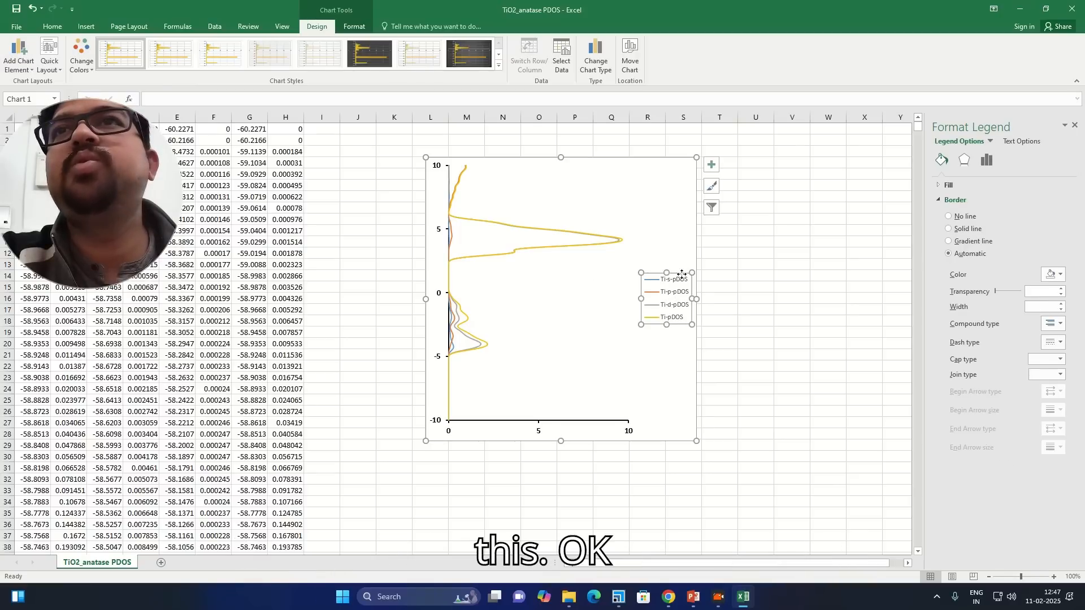
drag(682, 274, 622, 165)
click(639, 232)
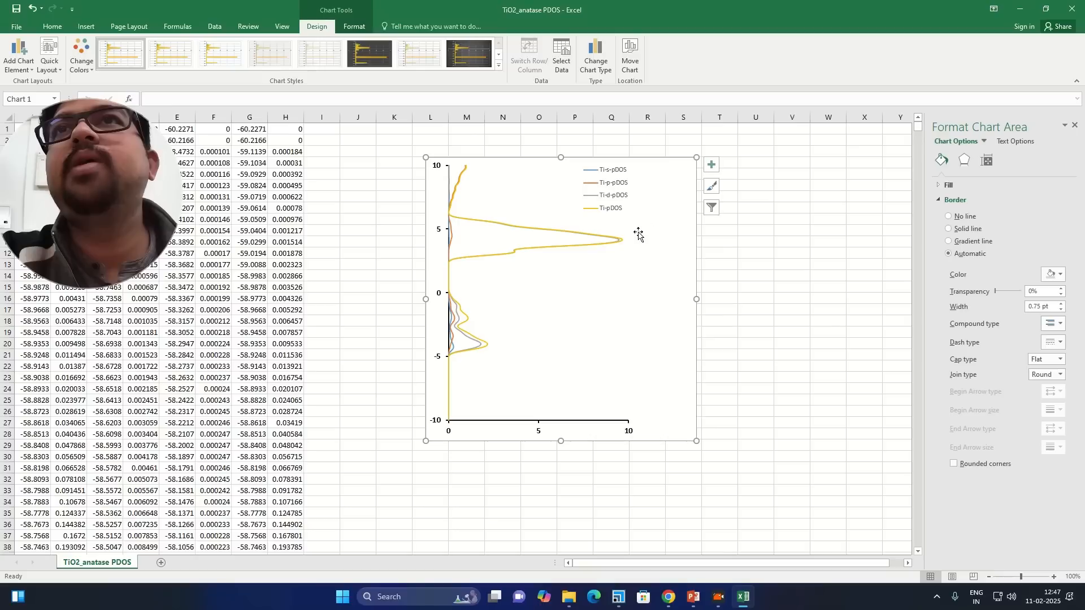
click(629, 242)
drag(628, 290, 687, 293)
Reposition the legend in the empty lower-right corner of the plot area, just above the horizontal axis.
click(626, 182)
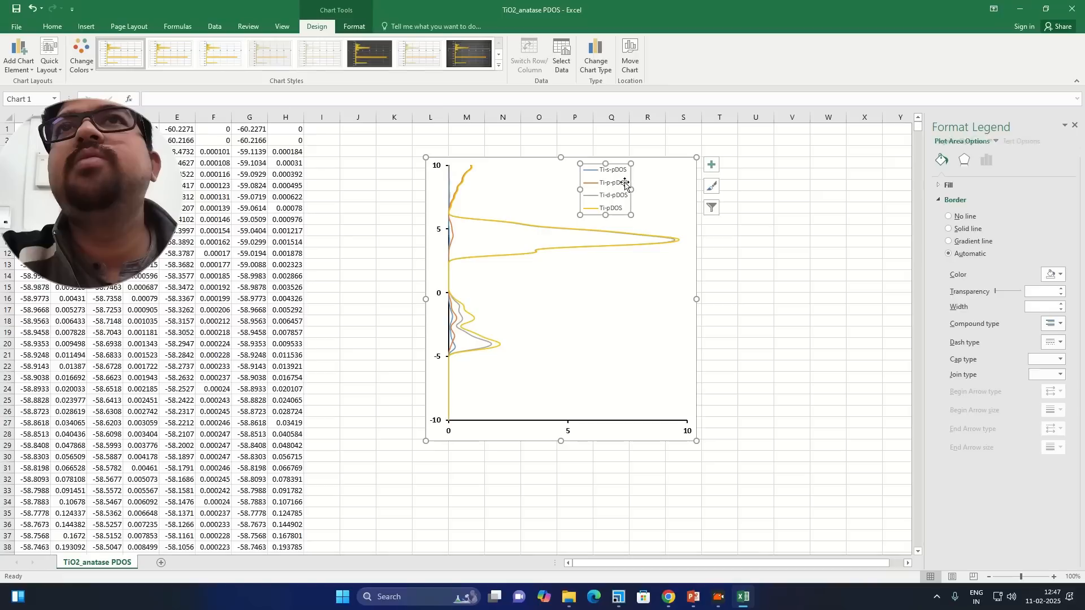
drag(626, 182, 649, 222)
drag(670, 340, 667, 341)
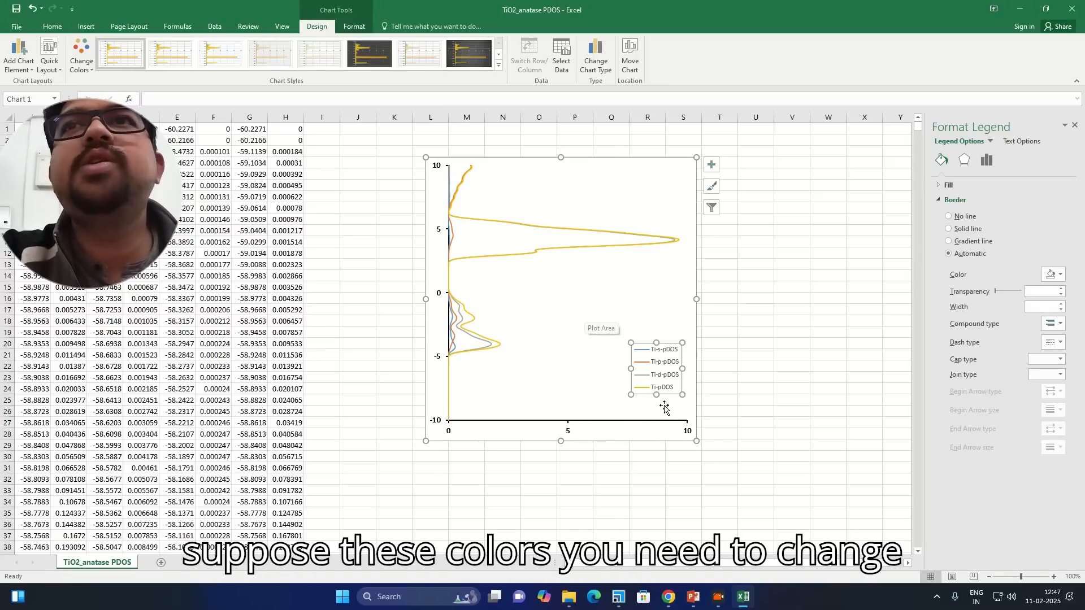
Change the Ti-pDOS line to black and set its weight to 2¼ pt.
click(501, 347)
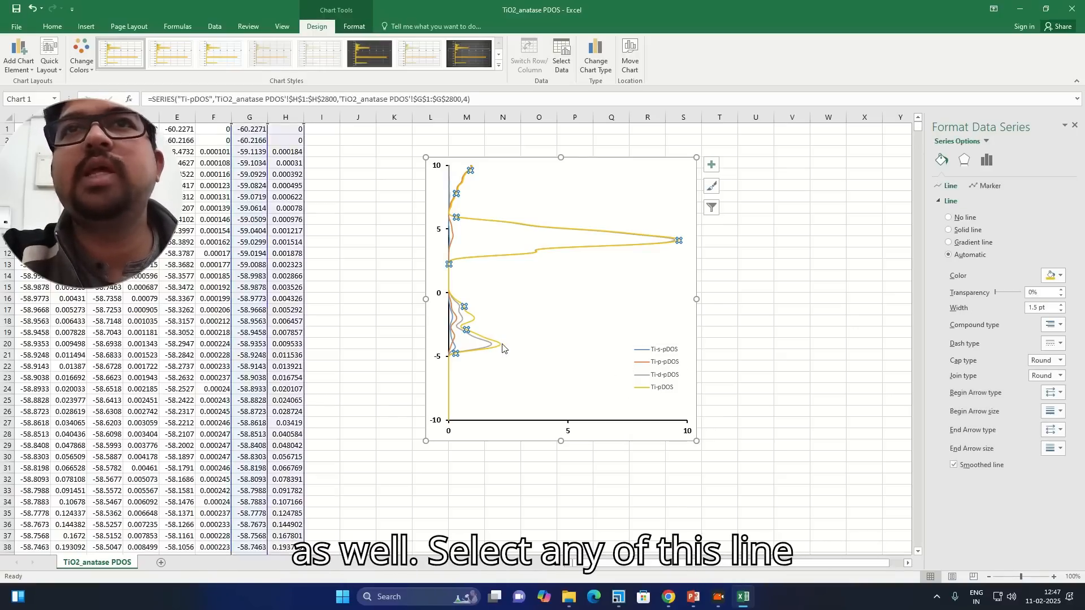
click(354, 27)
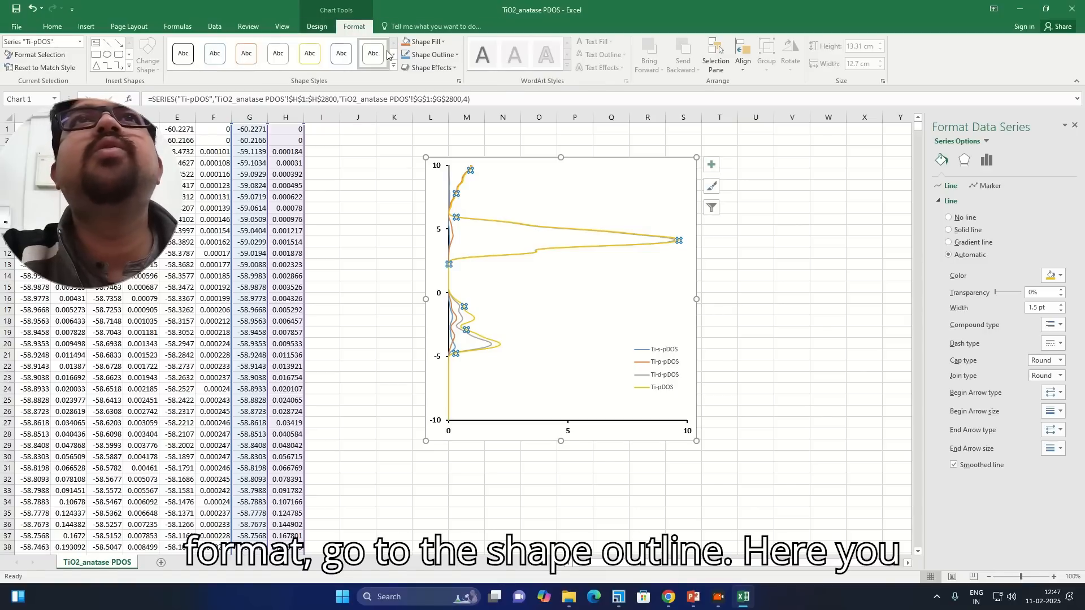
click(455, 56)
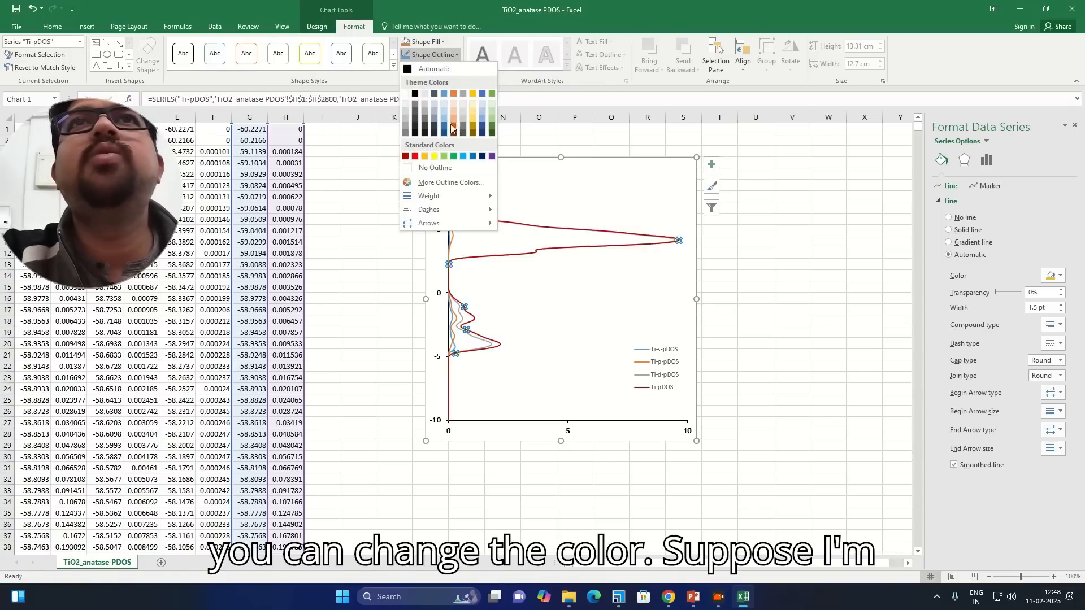
click(415, 95)
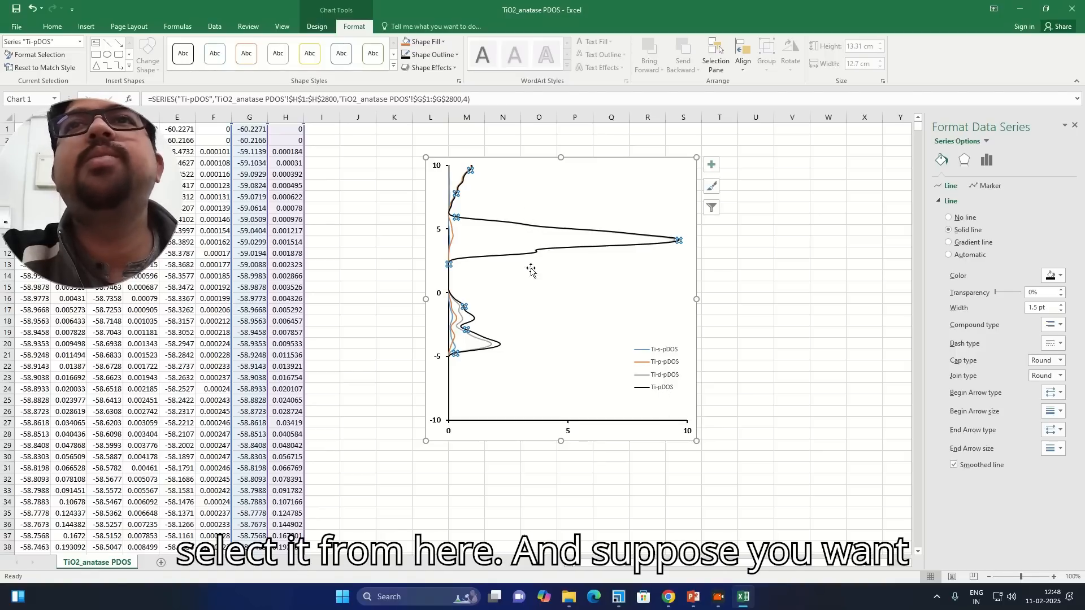
click(433, 55)
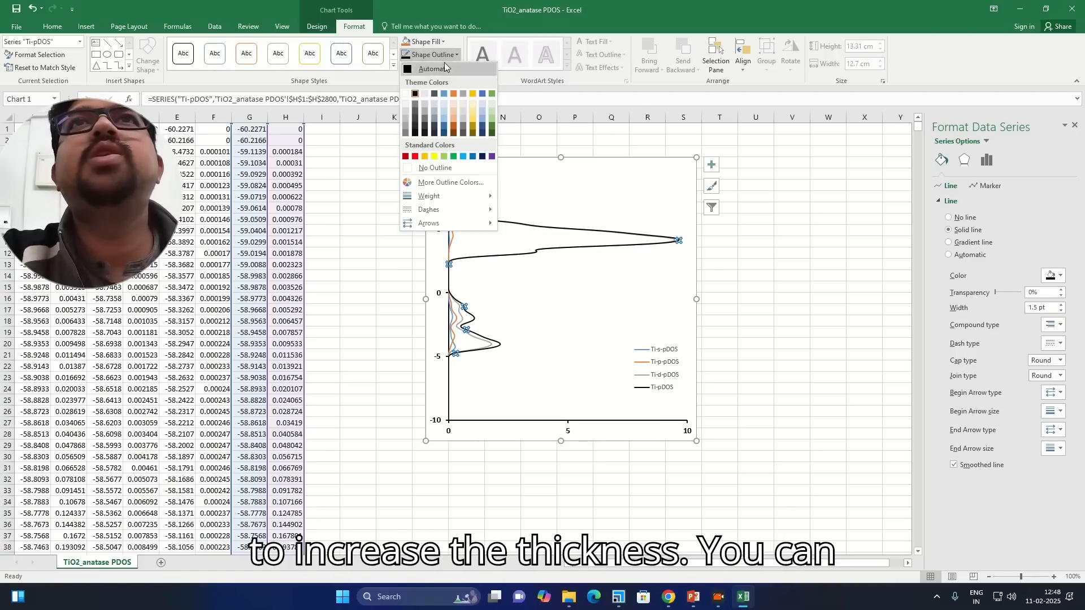
mouse_move(472, 195)
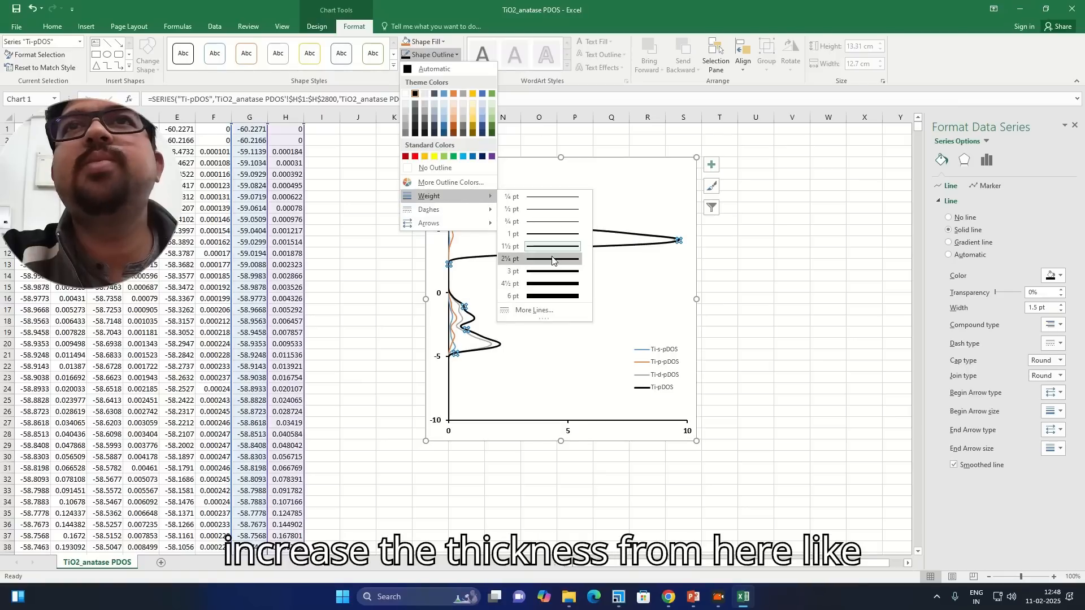
click(579, 258)
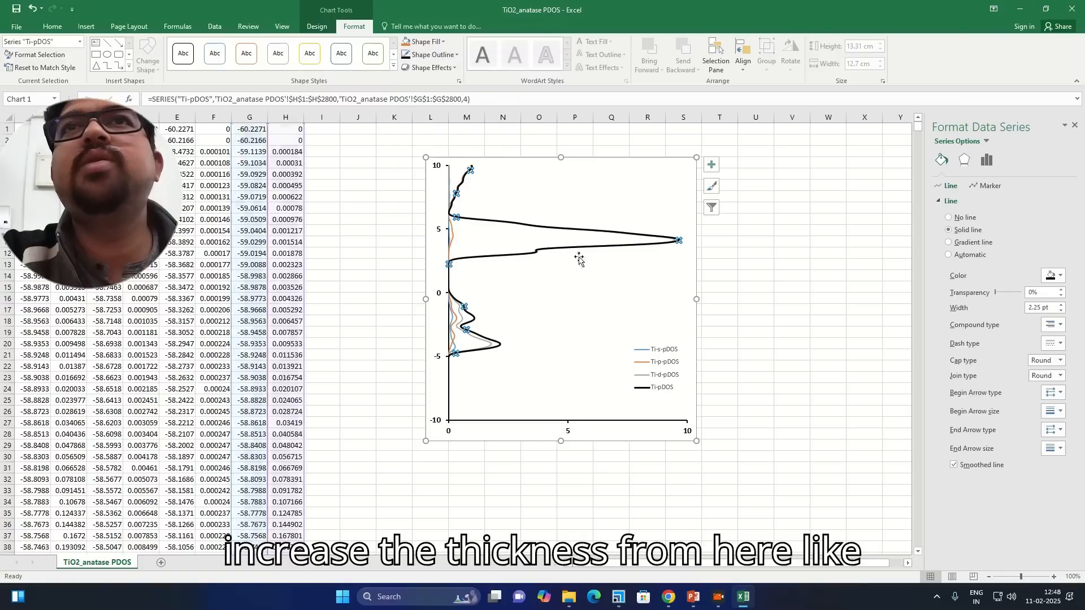
Set the line weight of the Ti-p-pDOS series to 2¼ pt.
click(454, 240)
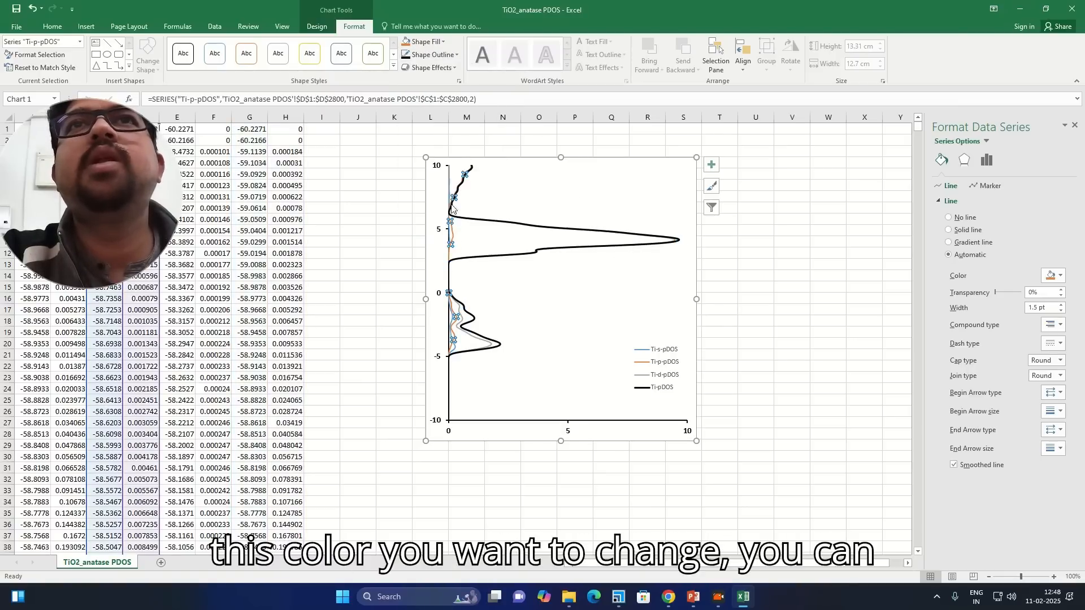
click(446, 55)
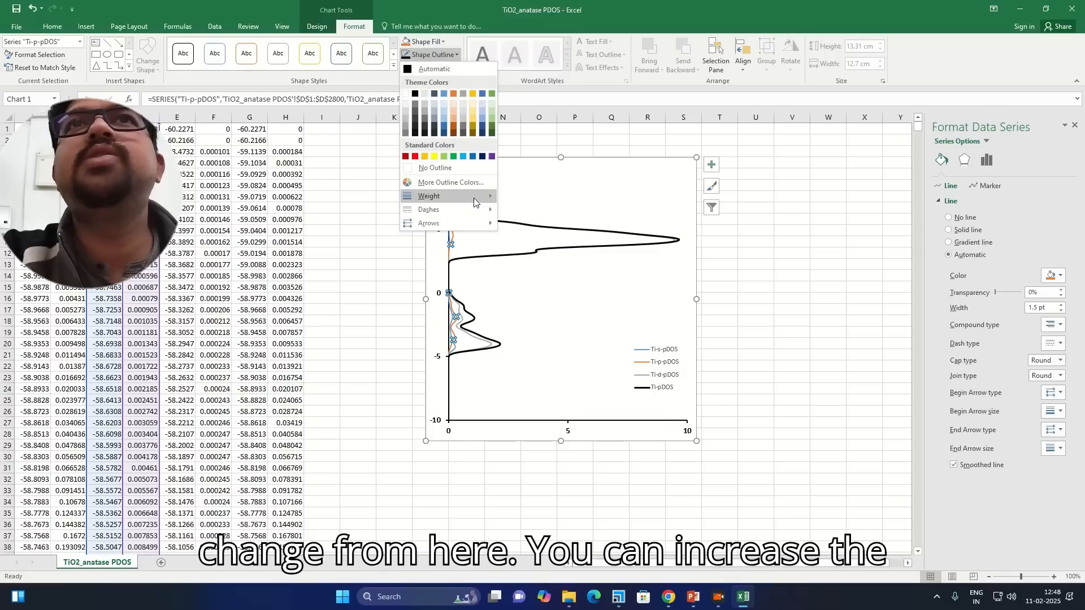
mouse_move(452, 197)
click(534, 259)
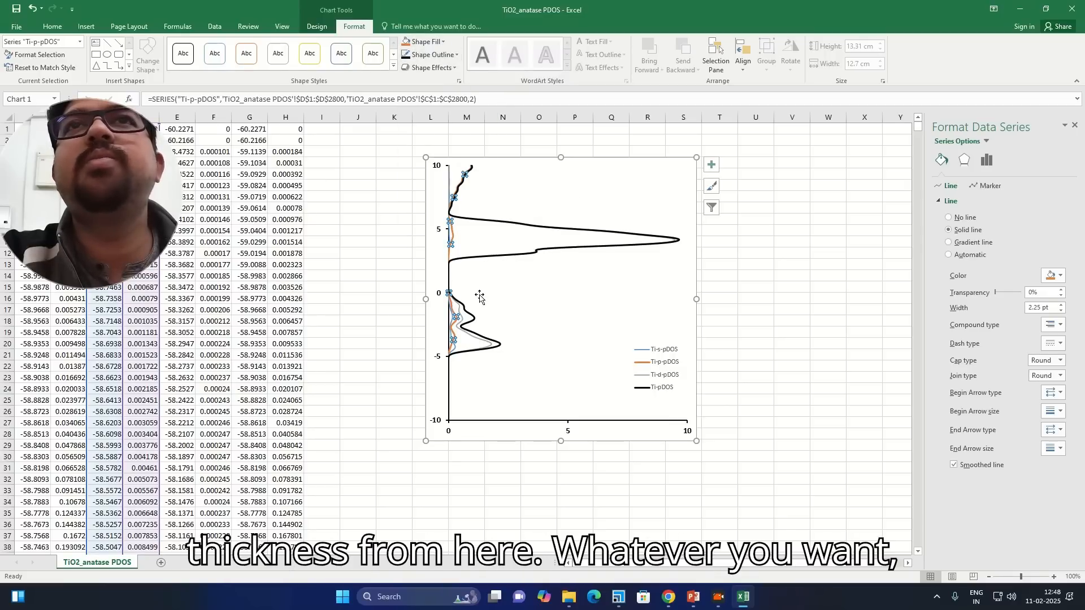
Reapply the 2¼ pt line weight to the Ti-pDOS series.
click(478, 341)
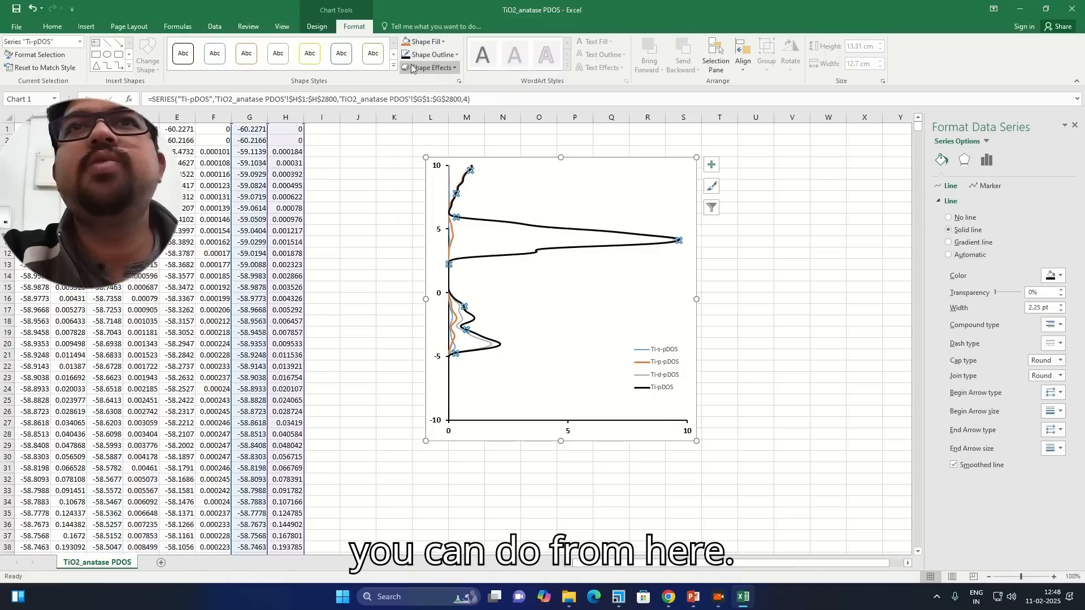
click(446, 55)
mouse_move(484, 196)
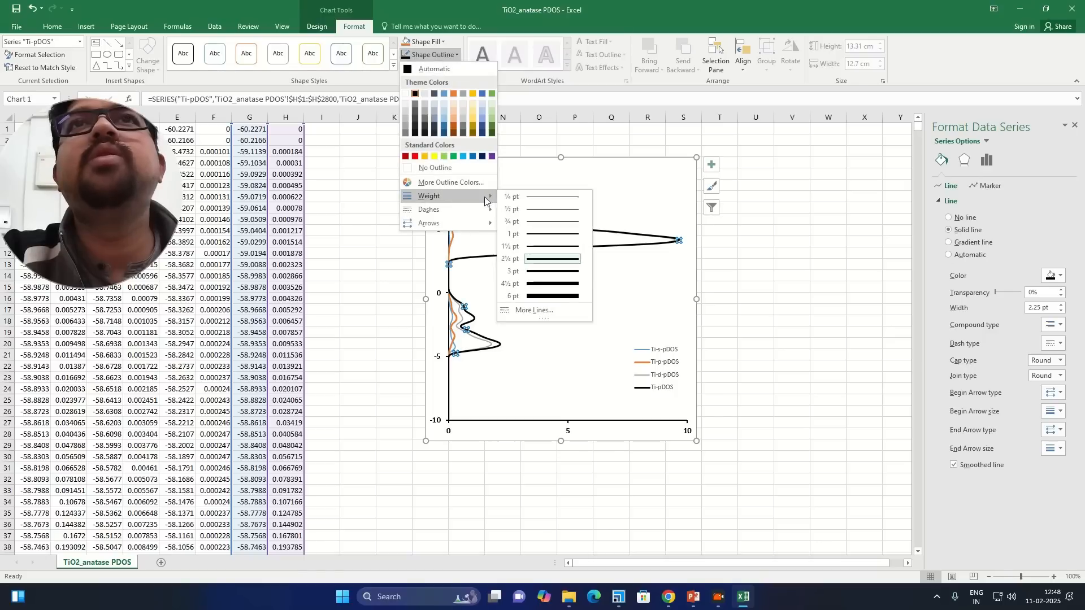
click(544, 260)
Set the line weight of the Ti-d-pDOS series to 2¼ pt.
click(471, 343)
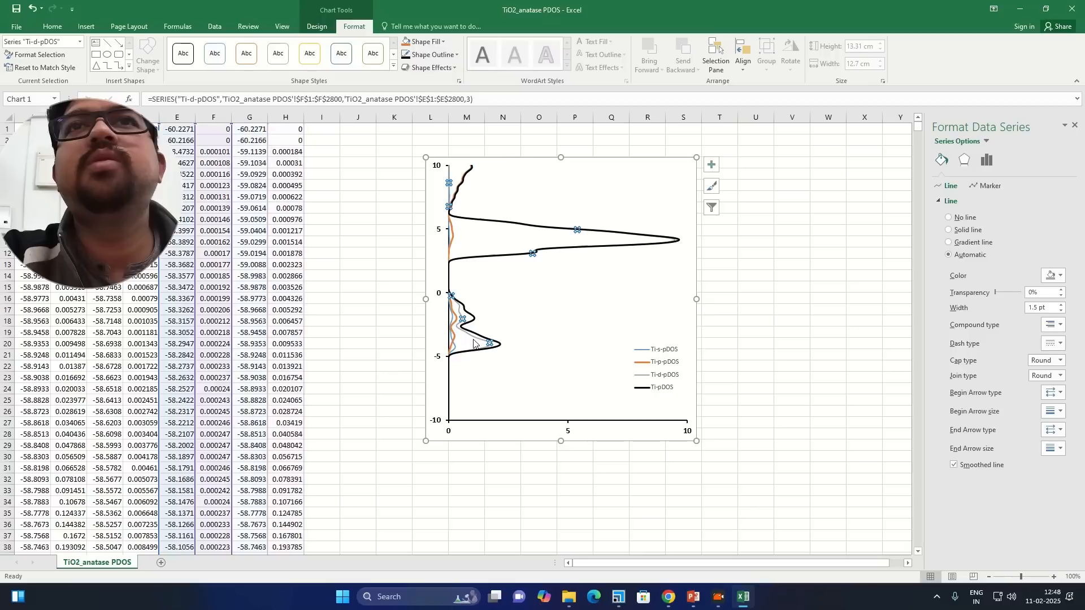
click(446, 54)
mouse_move(458, 196)
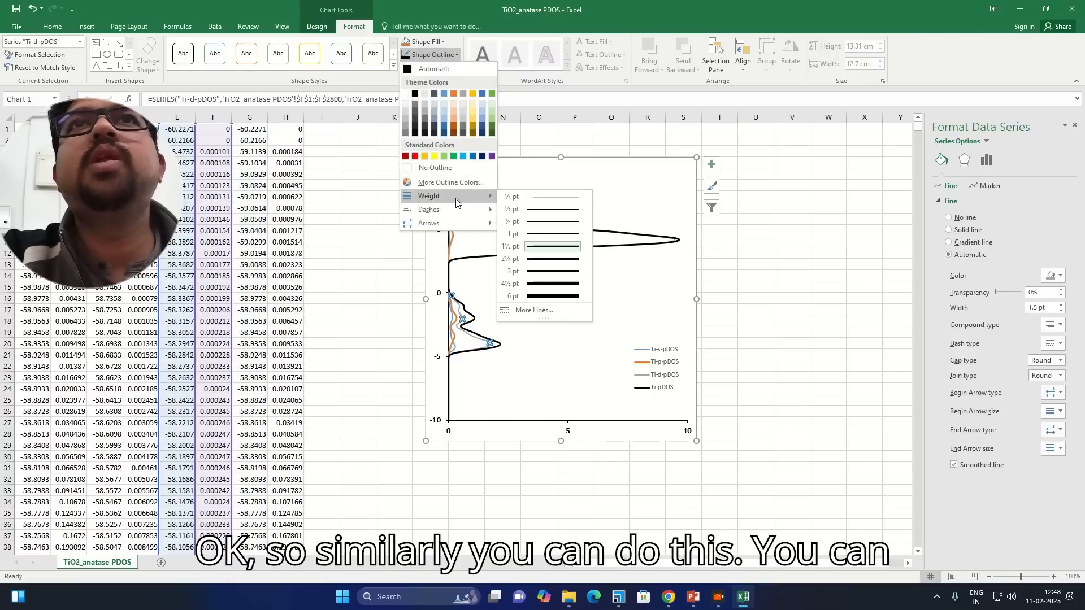
click(544, 259)
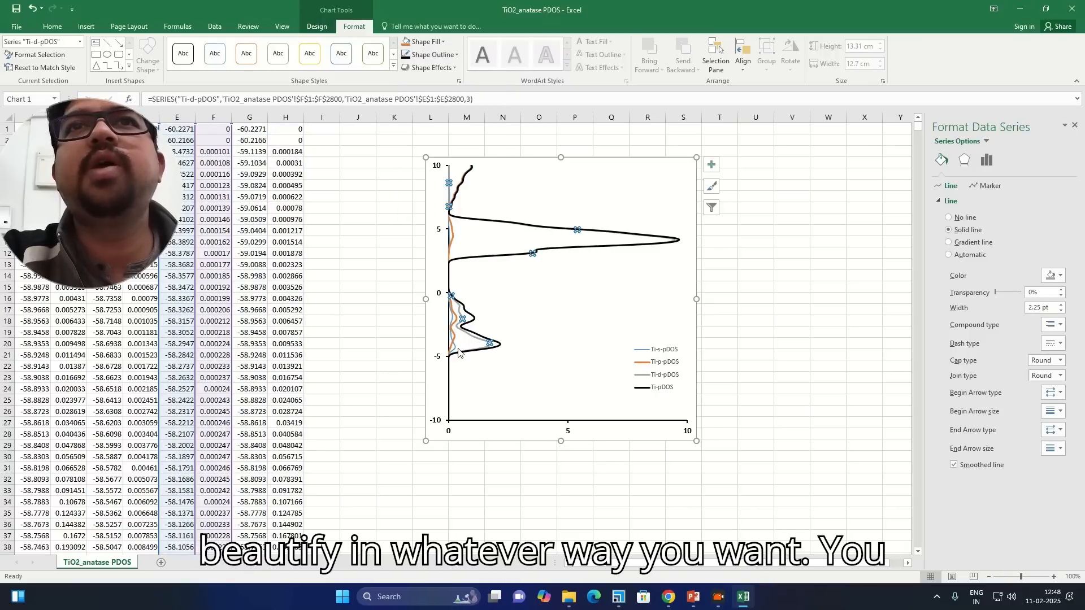
Reapply the 2¼ pt line weight to the Ti-p-pDOS series.
click(458, 351)
click(454, 345)
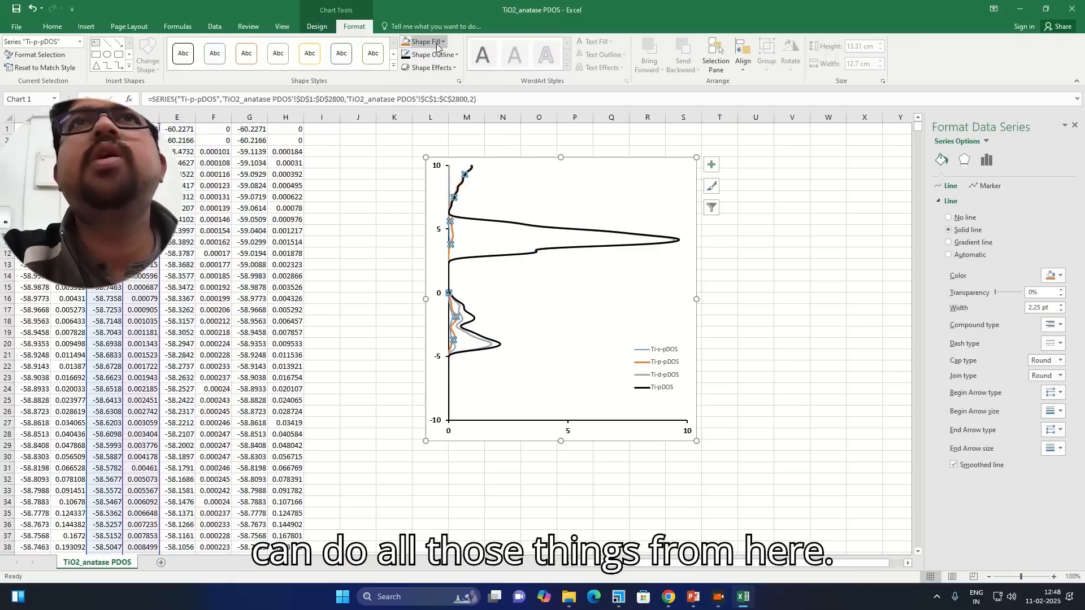
click(446, 54)
mouse_move(480, 195)
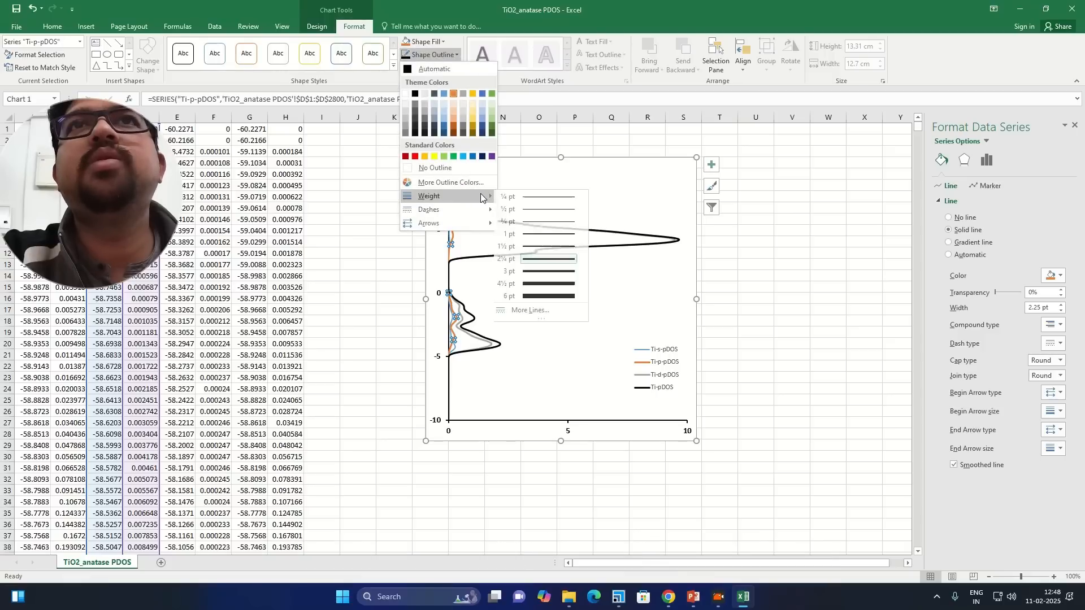
click(538, 260)
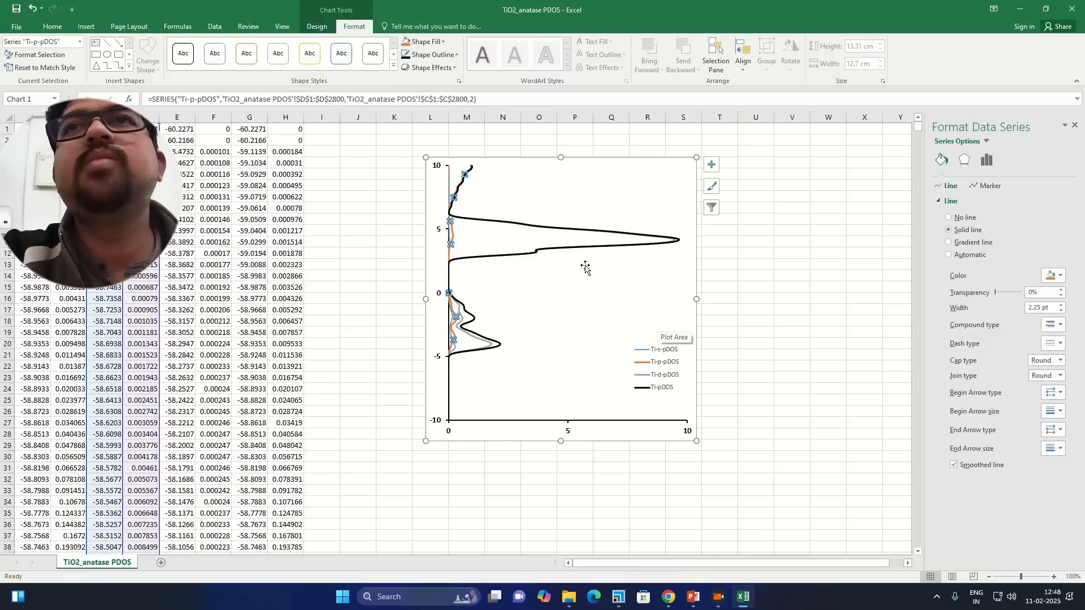
Enlarge the chart to about 18.1 cm wide and 15.6 cm high.
click(685, 281)
drag(696, 299, 811, 299)
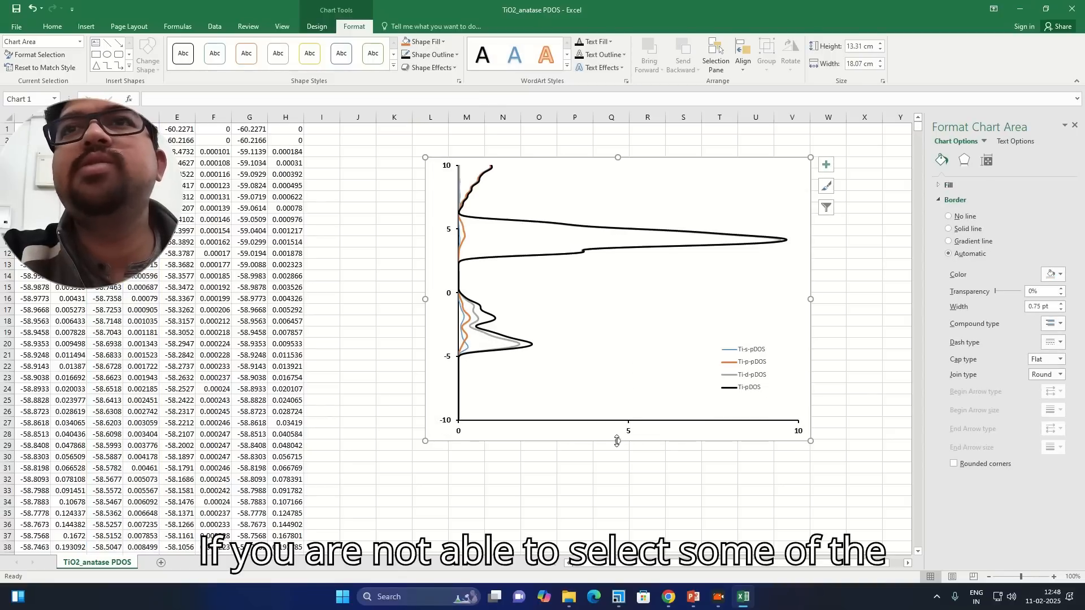
drag(617, 441, 618, 489)
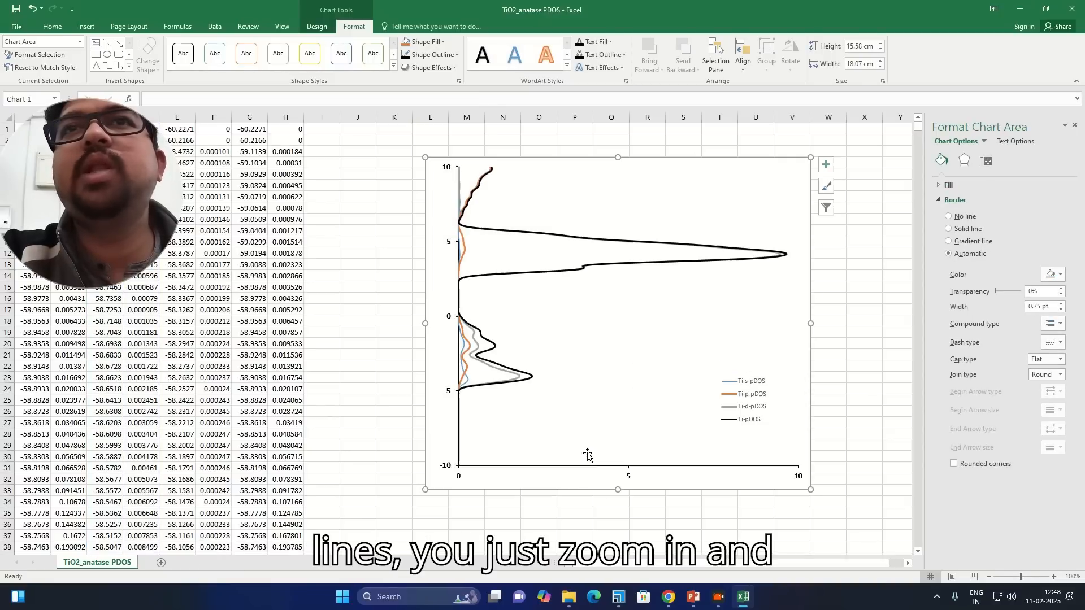
Set the line weight of the Ti-s-pDOS series to 2¼ pt.
click(468, 383)
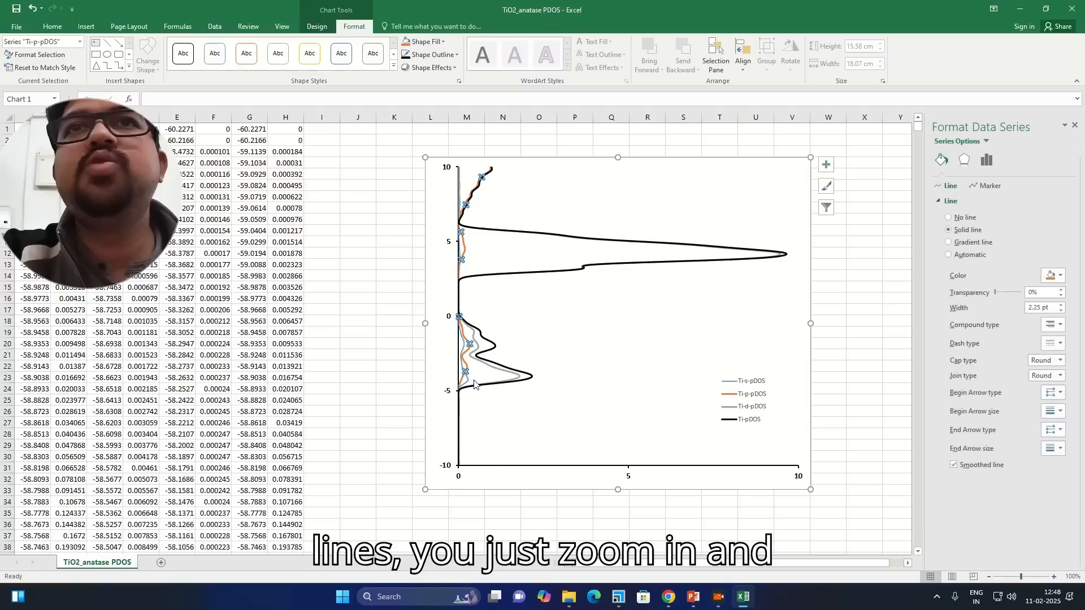
click(461, 348)
click(457, 55)
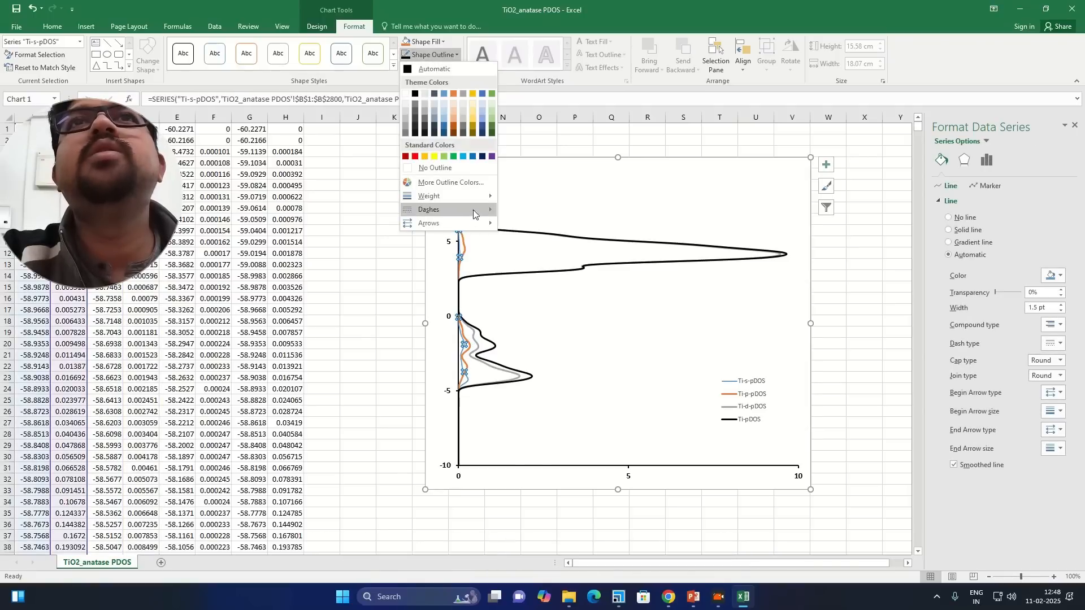
mouse_move(475, 197)
click(551, 259)
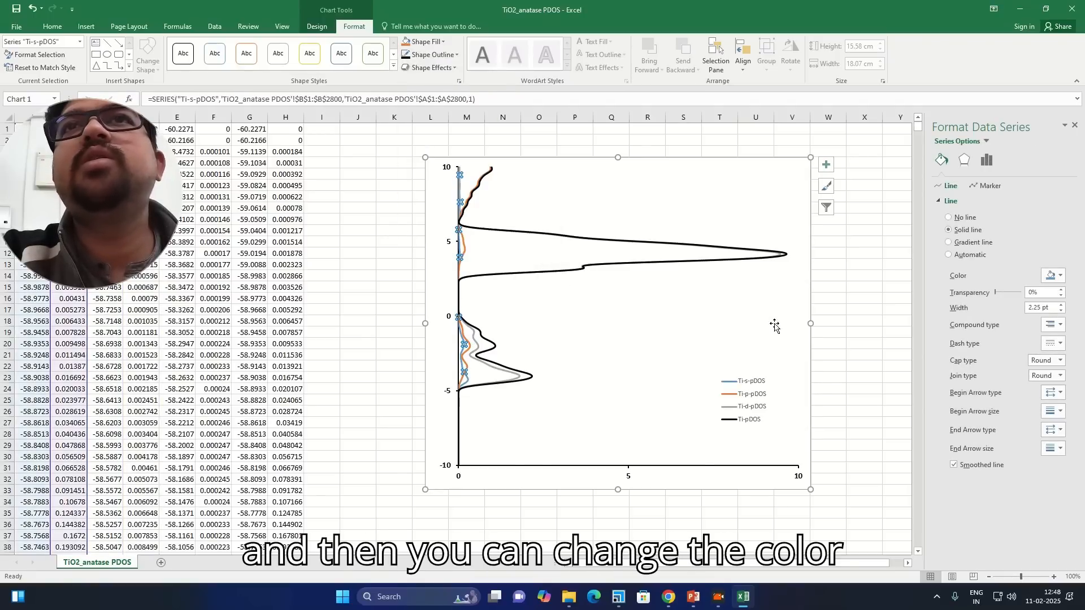
Narrow the chart to about 16.8 cm wide, keeping its height.
click(853, 328)
click(797, 321)
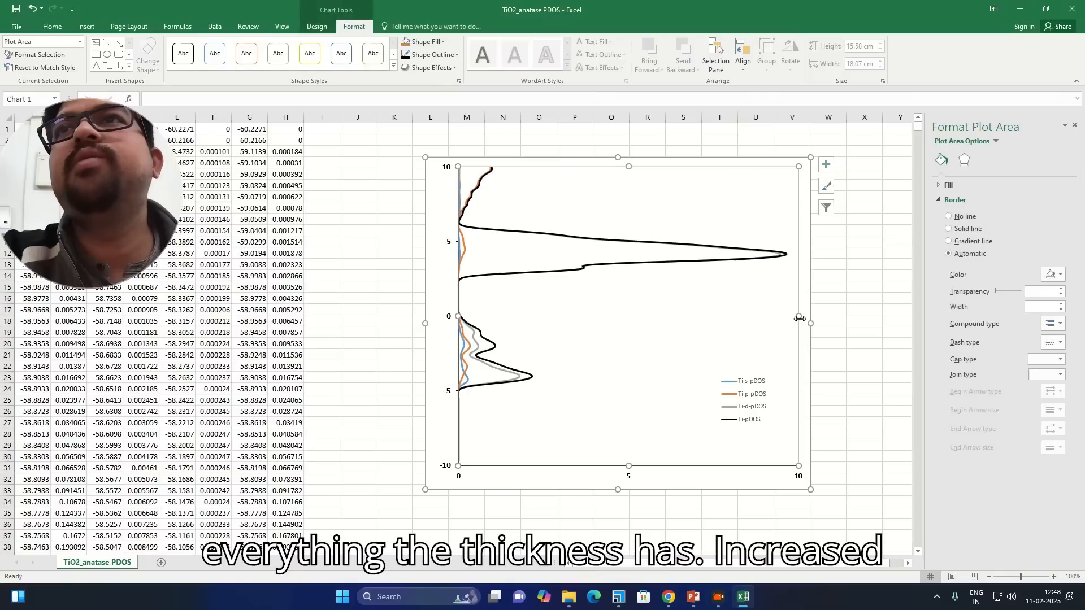
click(810, 318)
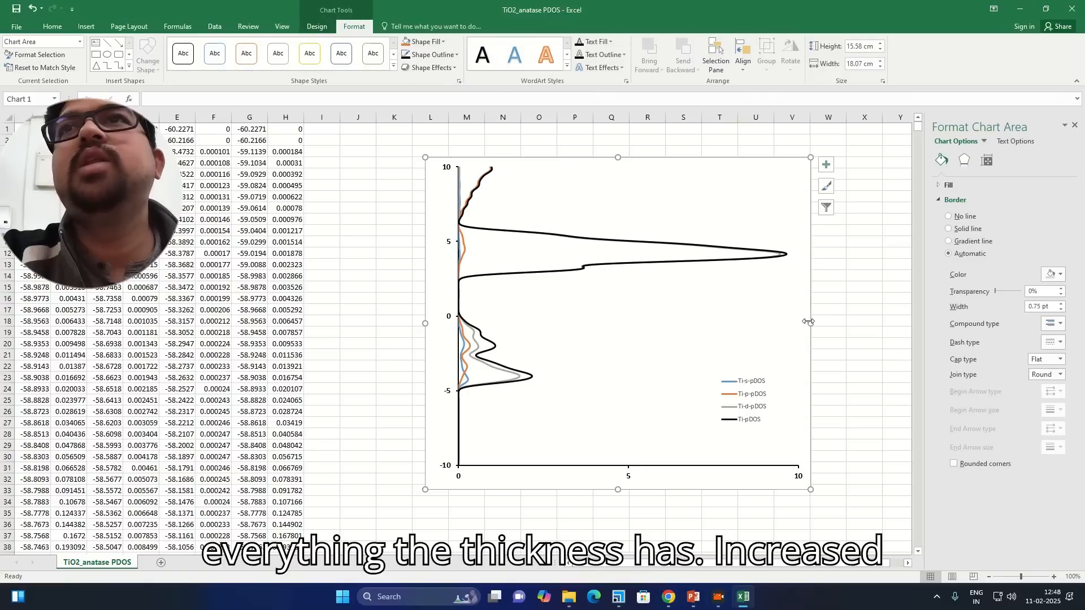
drag(810, 321, 783, 322)
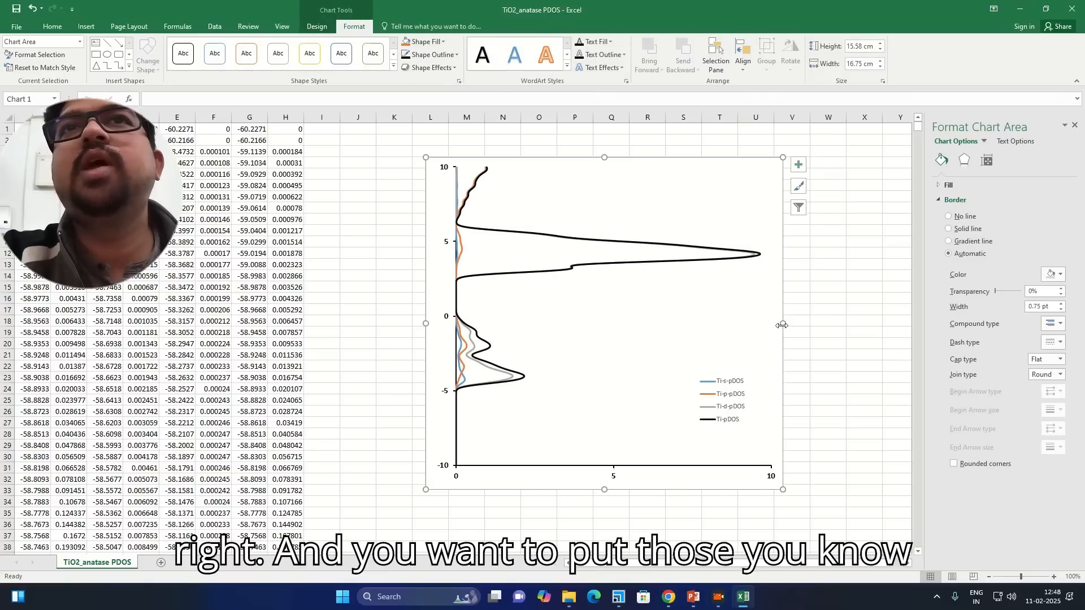
Add a primary horizontal axis title to the titanium PDOS chart.
click(614, 480)
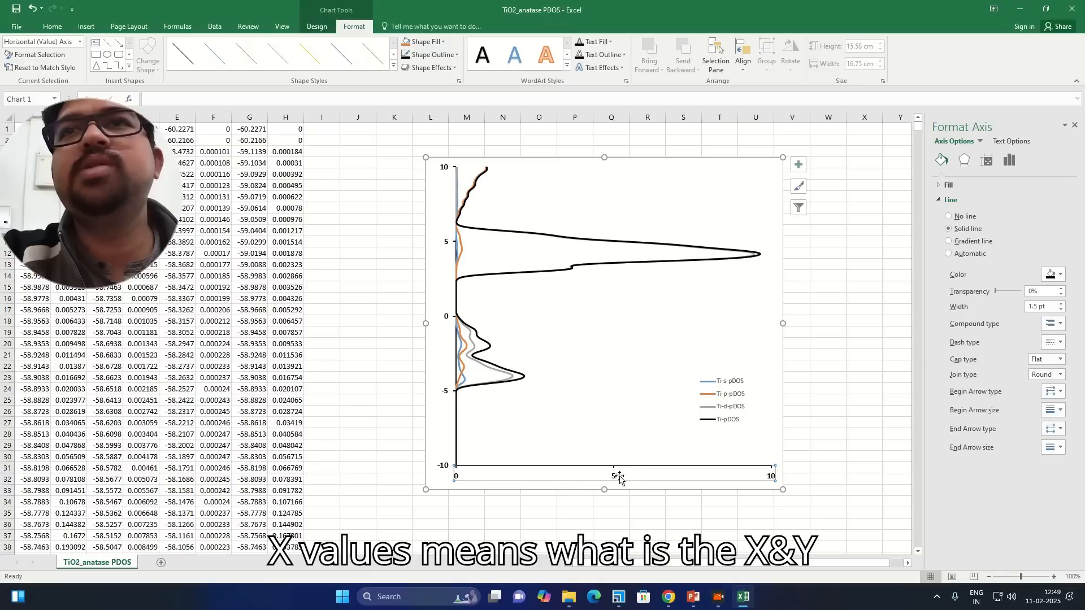
click(571, 502)
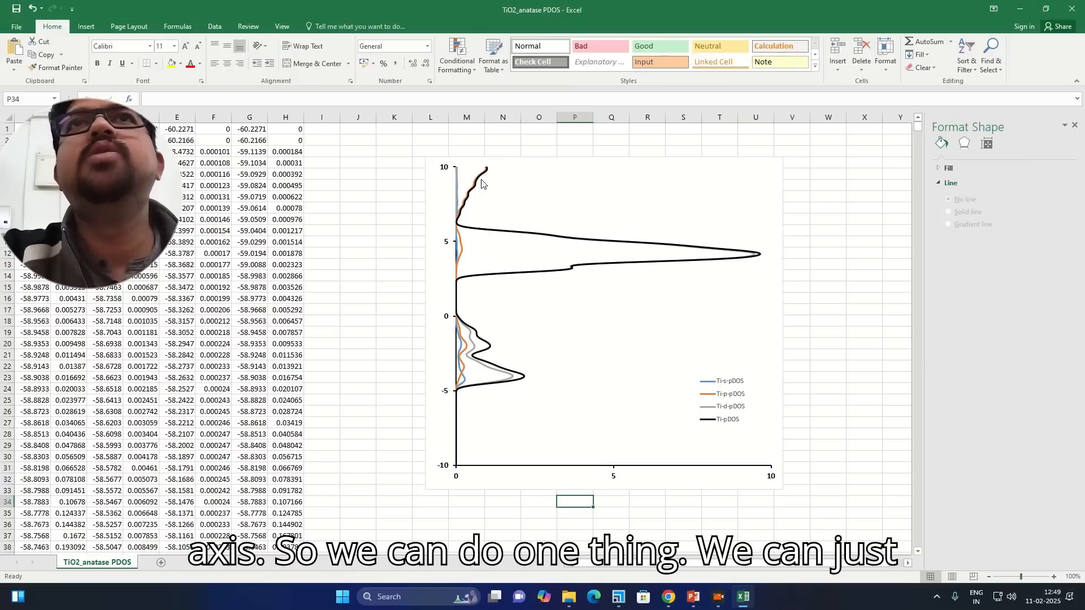
click(444, 170)
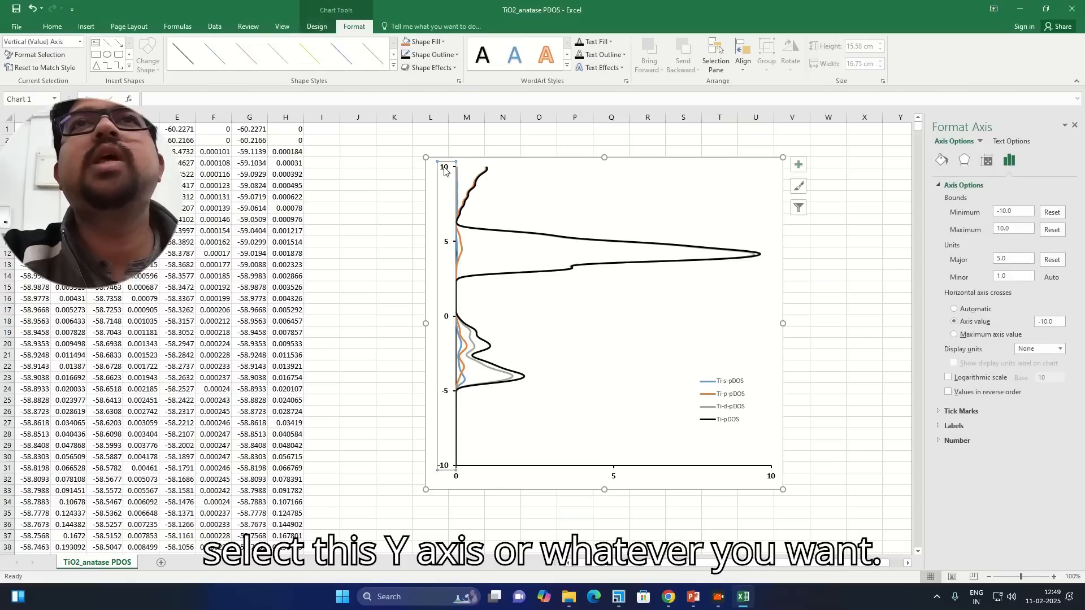
click(317, 26)
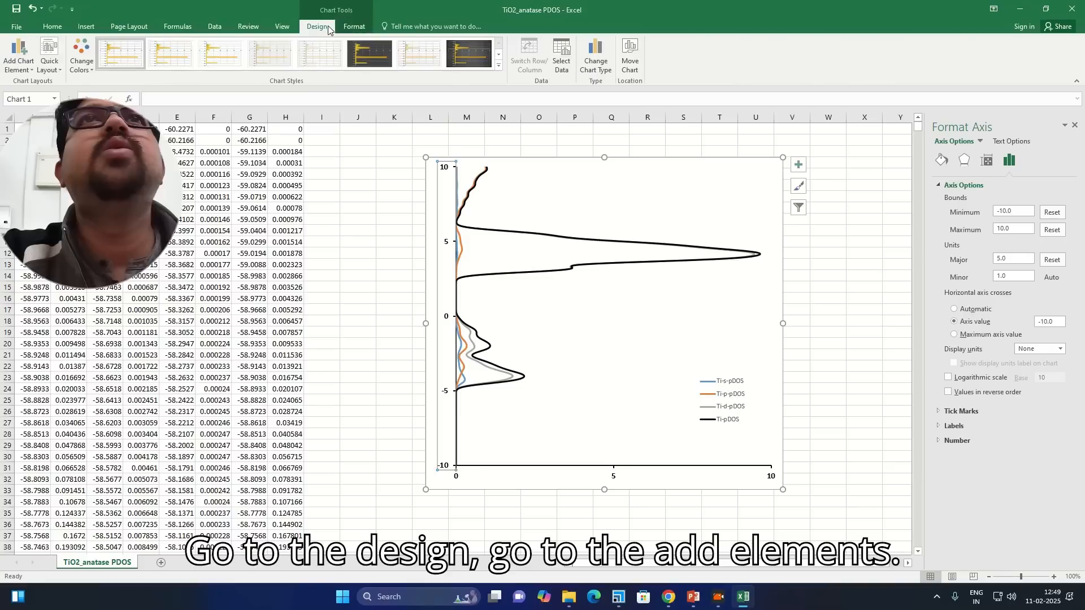
click(28, 67)
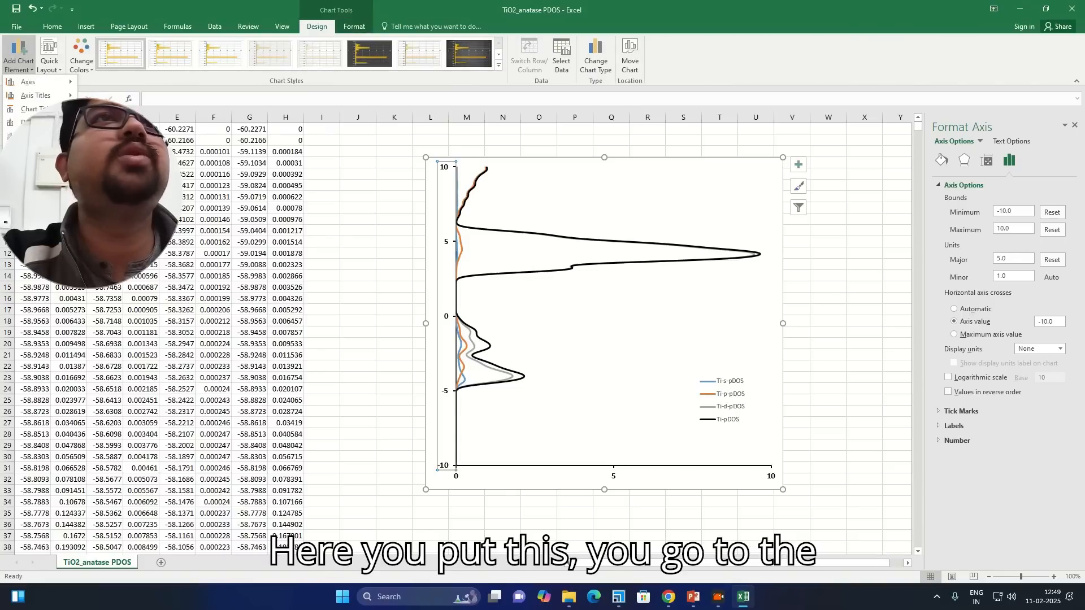
mouse_move(46, 100)
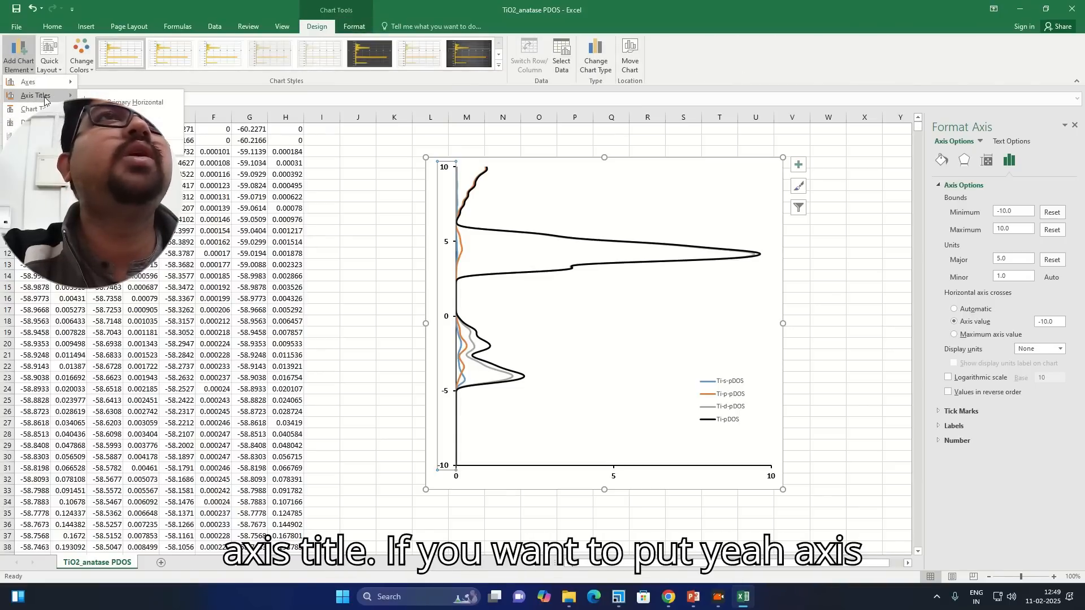
click(136, 103)
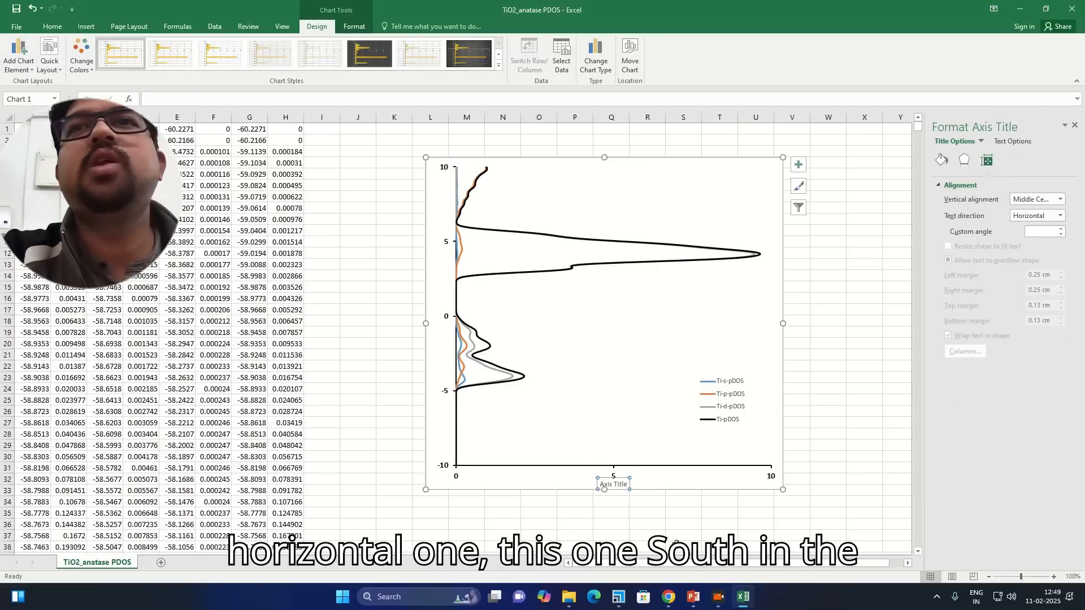
Set the horizontal axis title to "Density of States (electrons/eV)", checking the unit in the Materials Studio PDOS chart.
triple_click(624, 486)
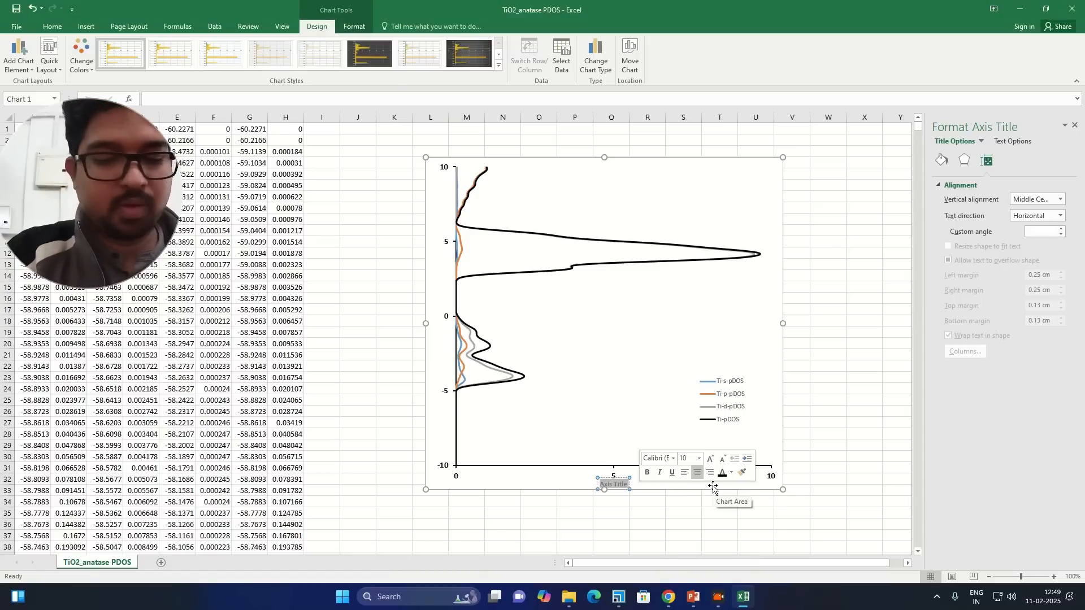
text(D)
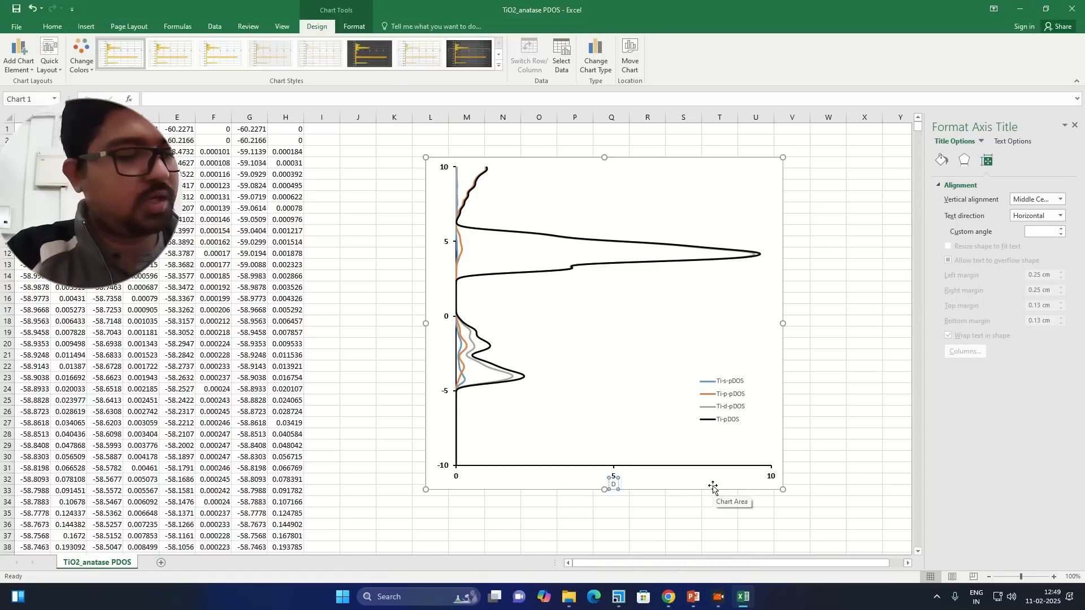
text(ensity)
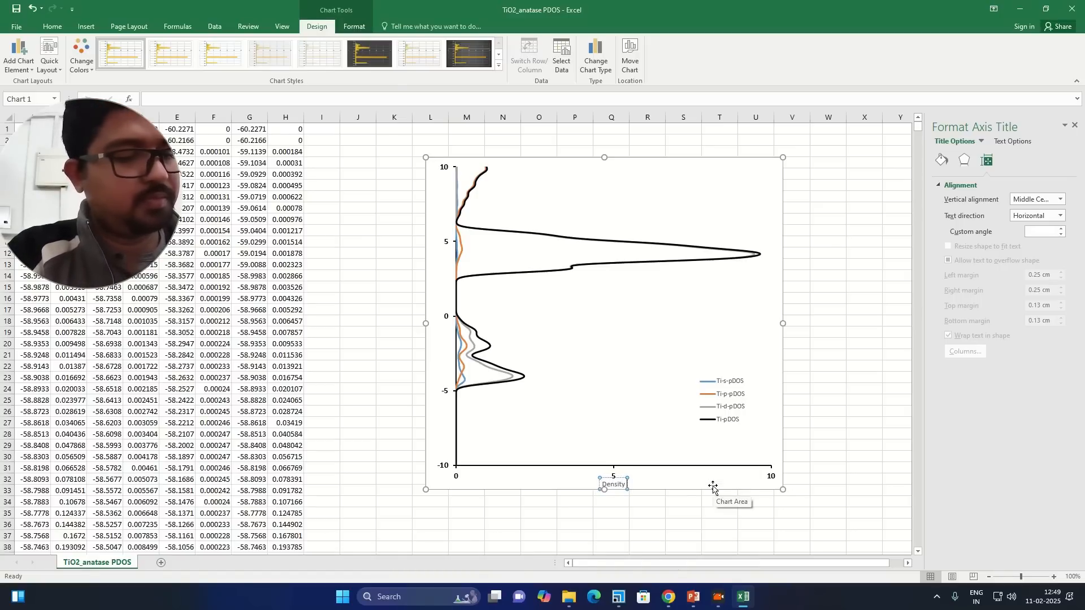
text( of Sta)
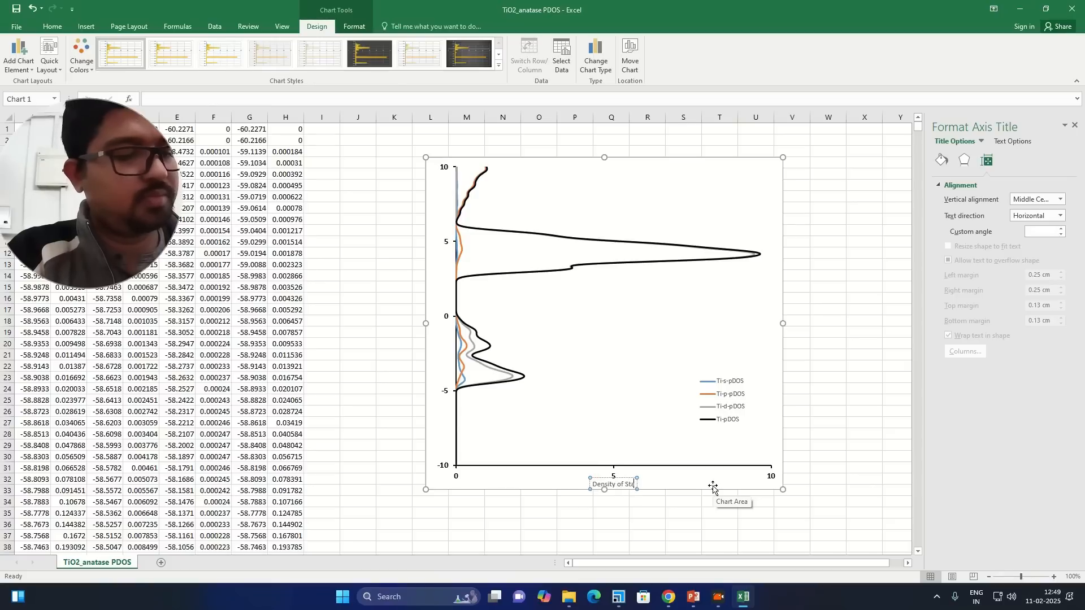
text(tes ()
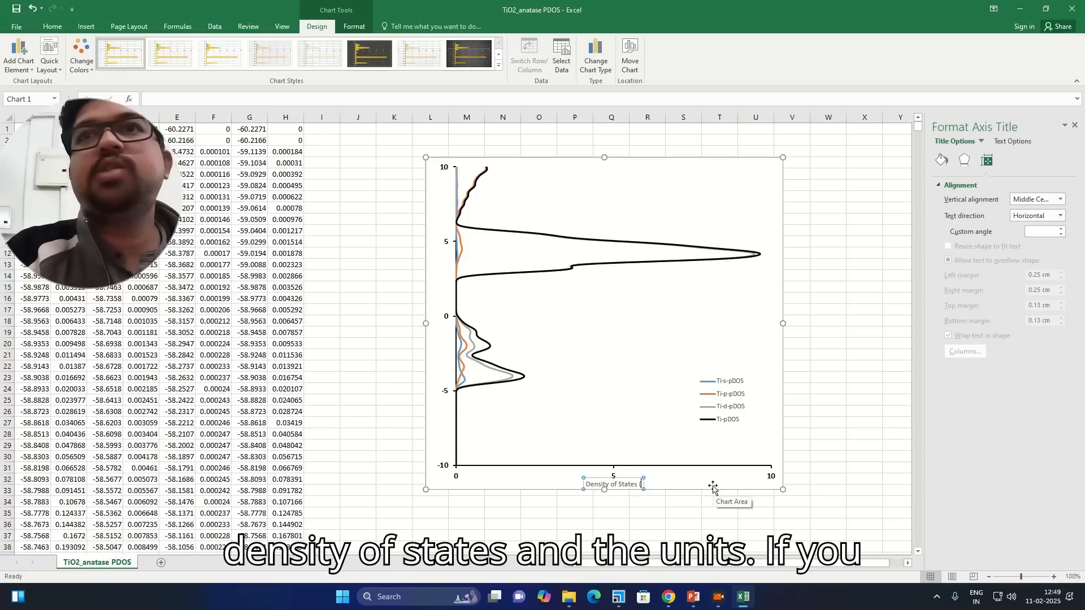
click(619, 603)
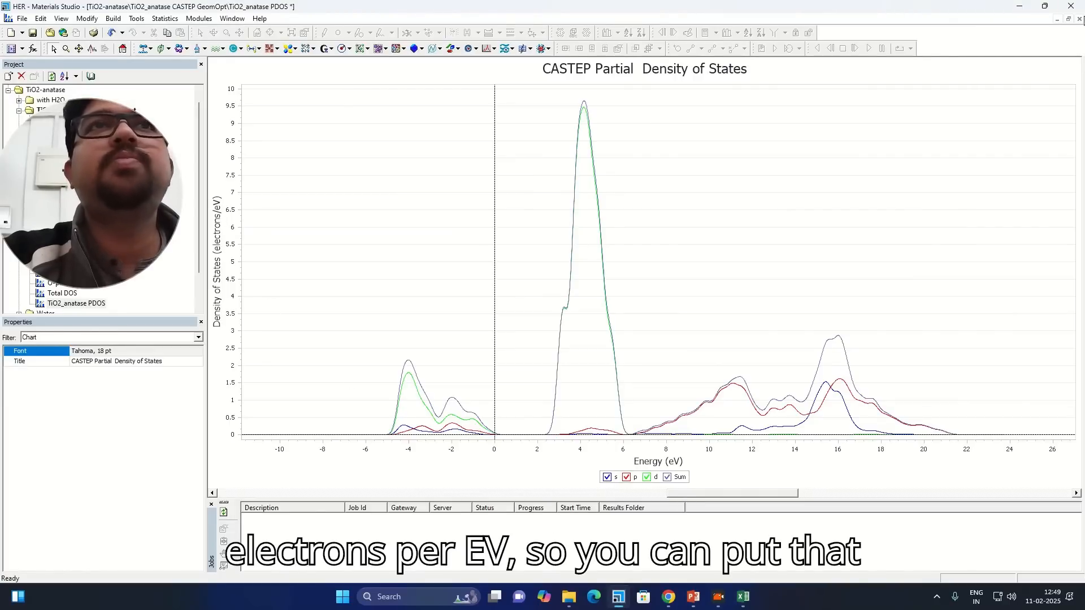
click(741, 598)
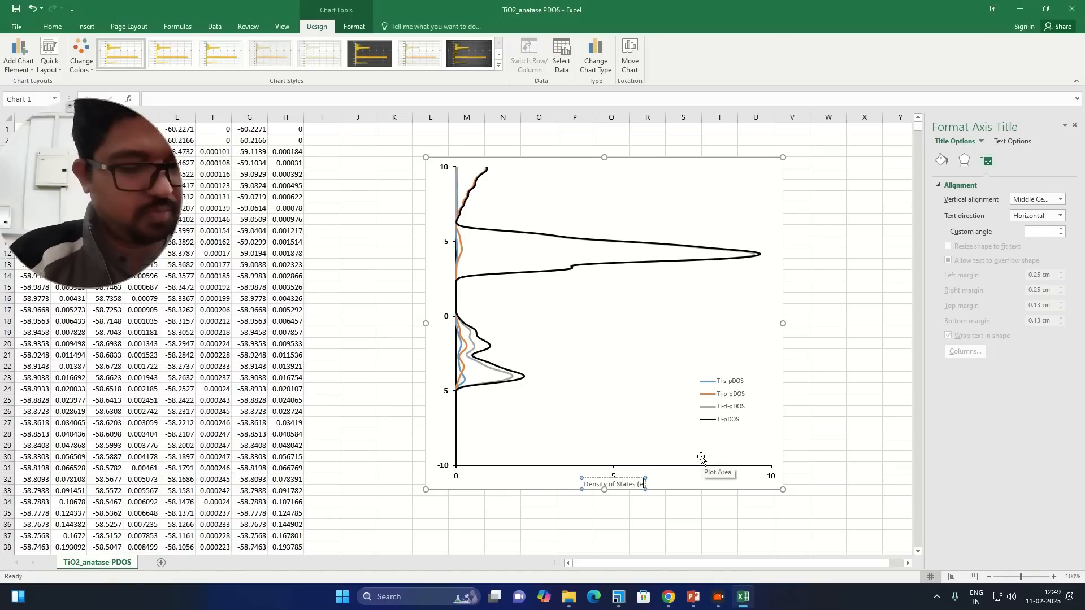
text(ons)
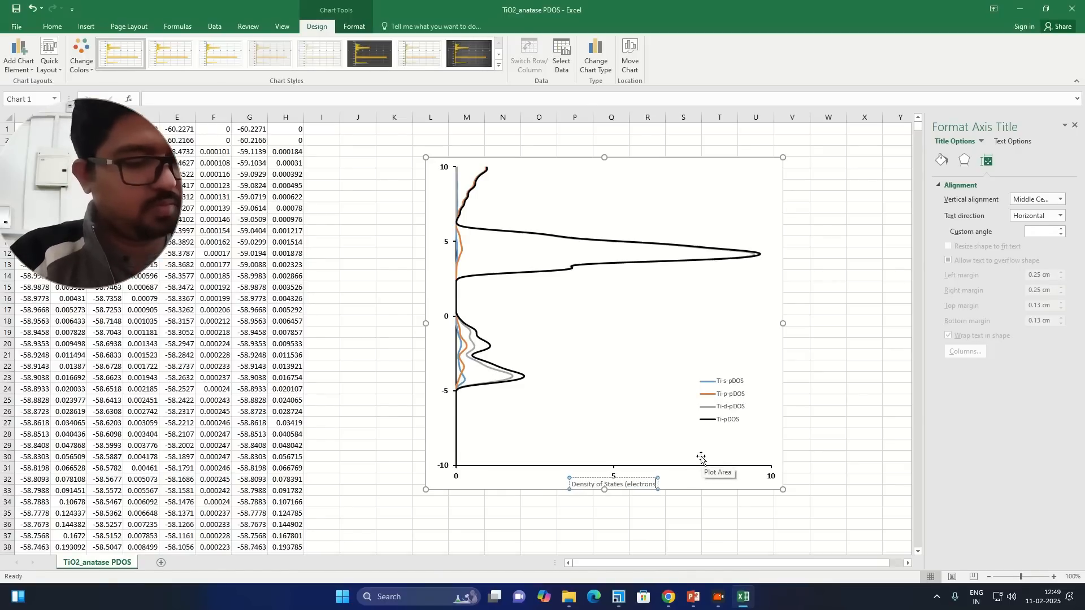
text(/eV))
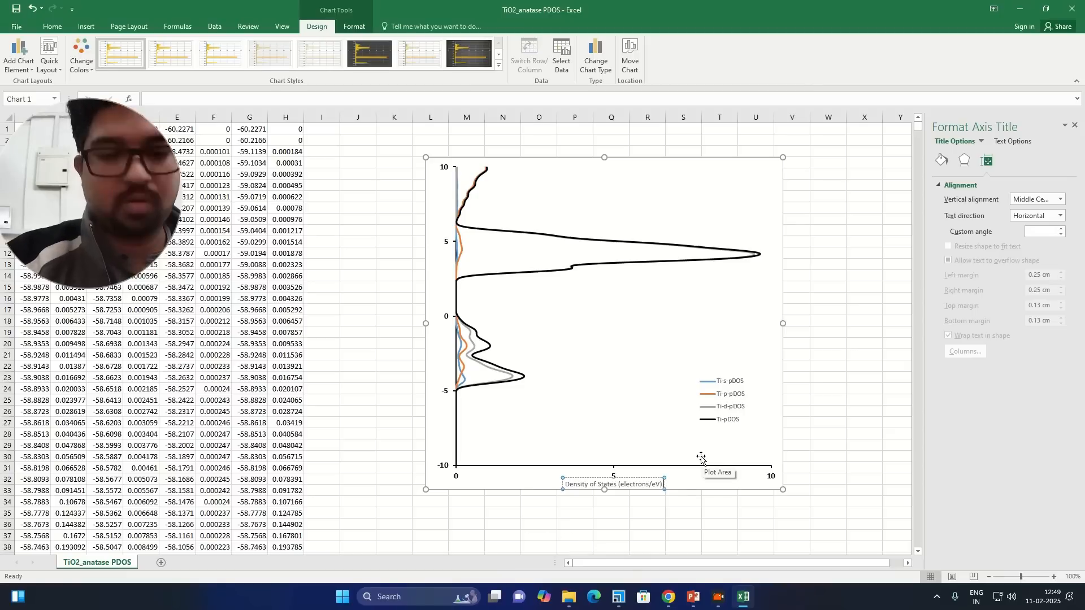
text( -->)
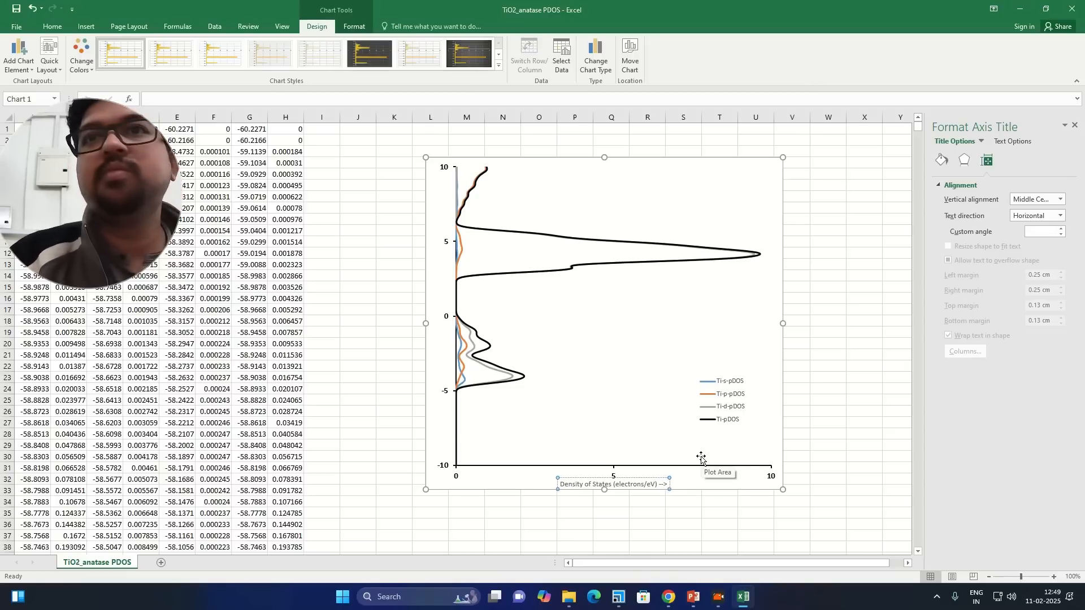
key(BackSpace)
key(BackSpace)
key(BackSpace)
key(BackSpace)
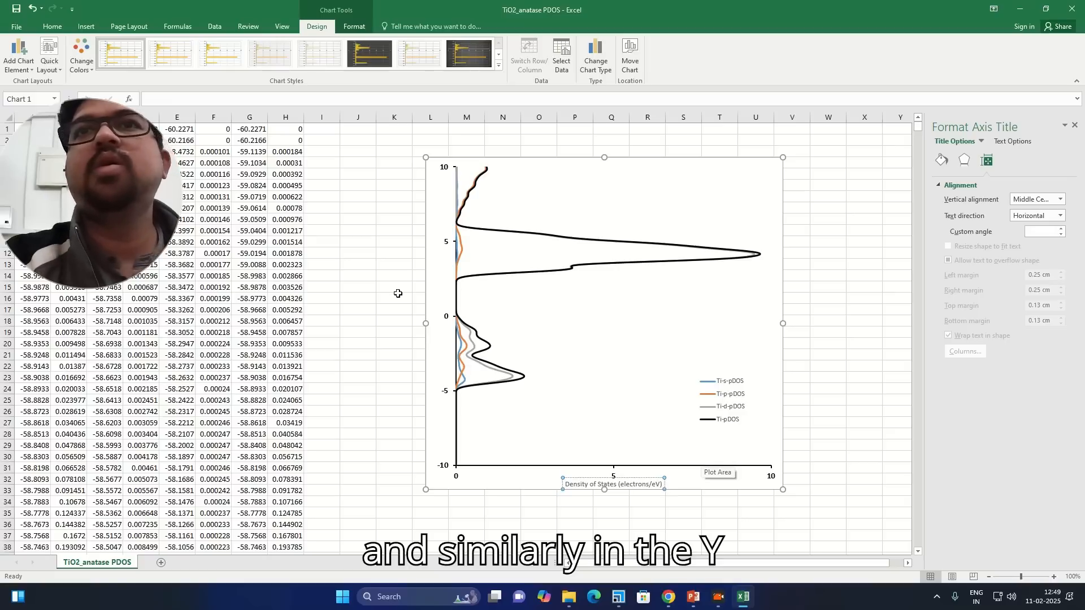
Add a primary vertical axis title to the chart reading "Energy (eV)".
click(438, 303)
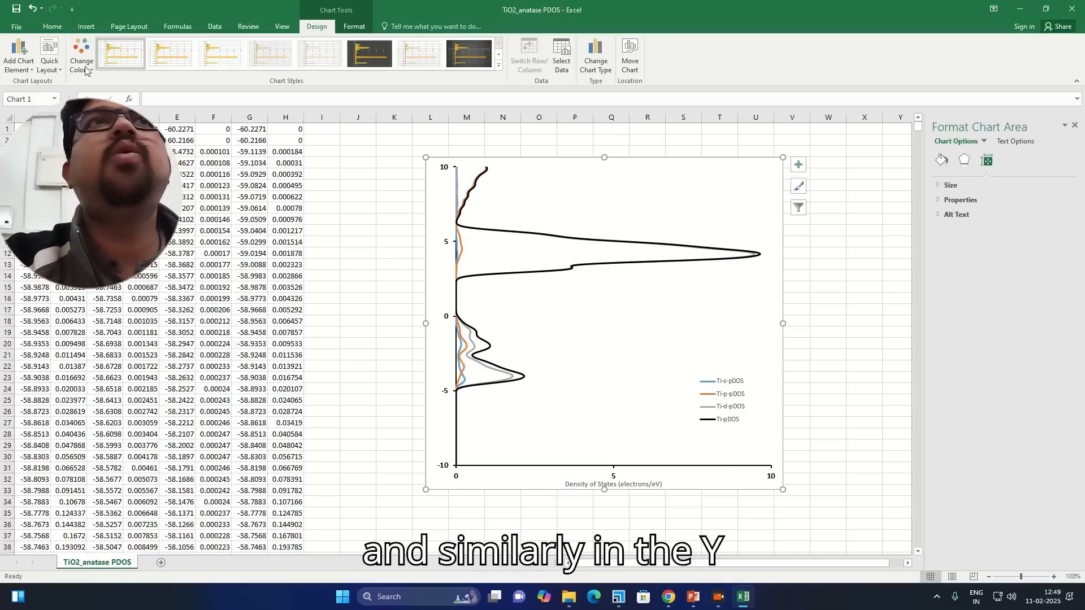
click(19, 65)
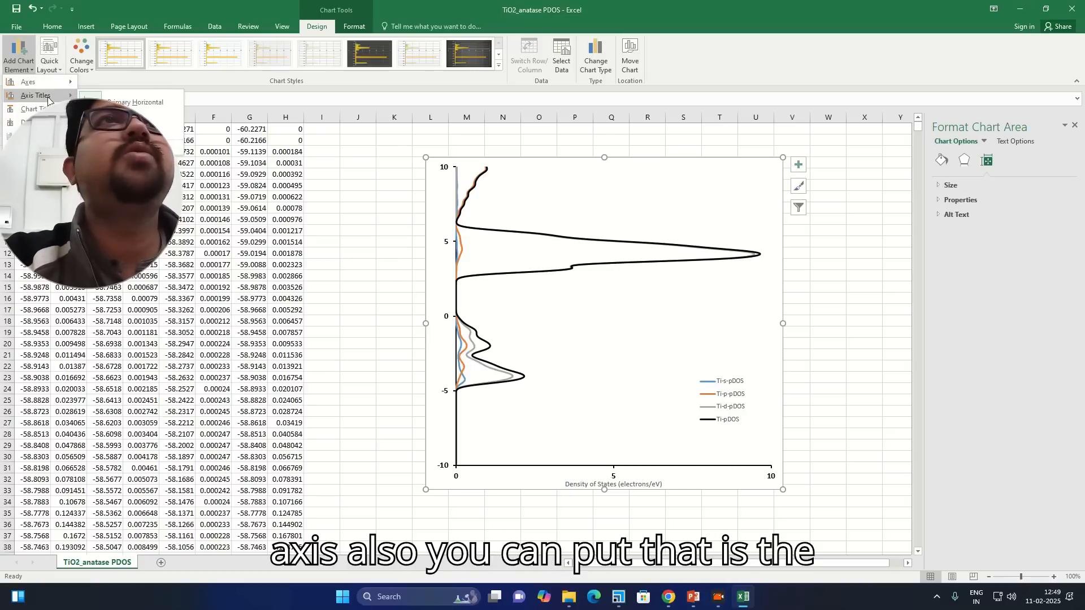
click(131, 128)
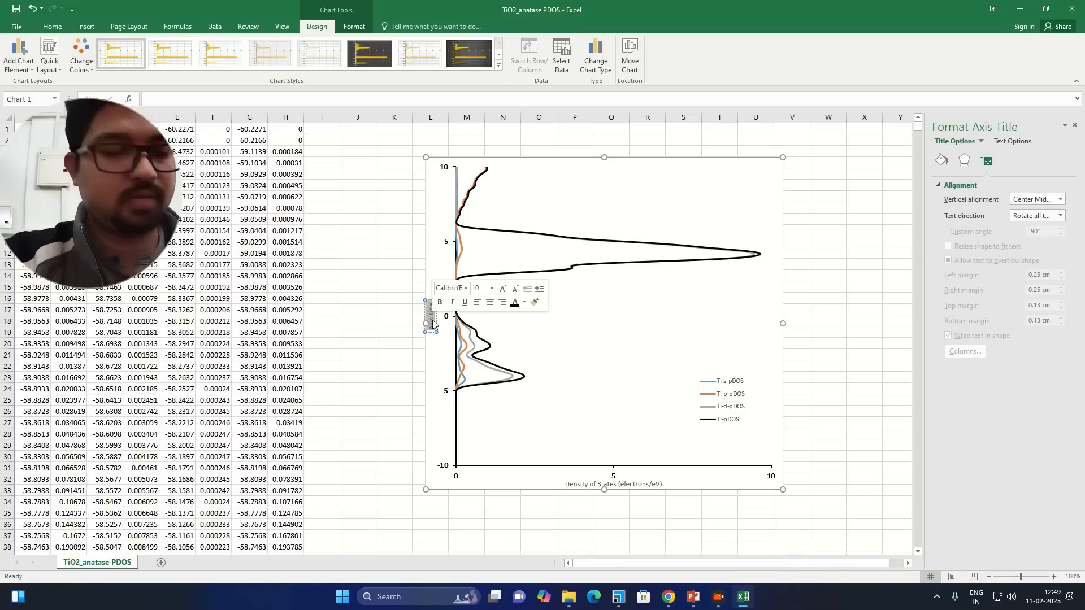
text(Energy (eV)
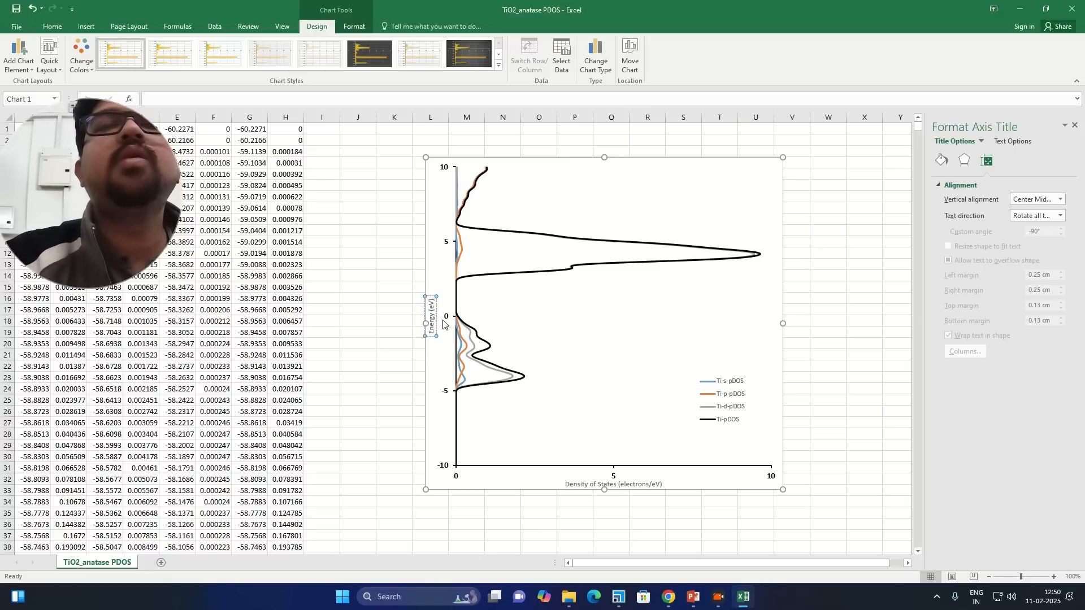
click(384, 308)
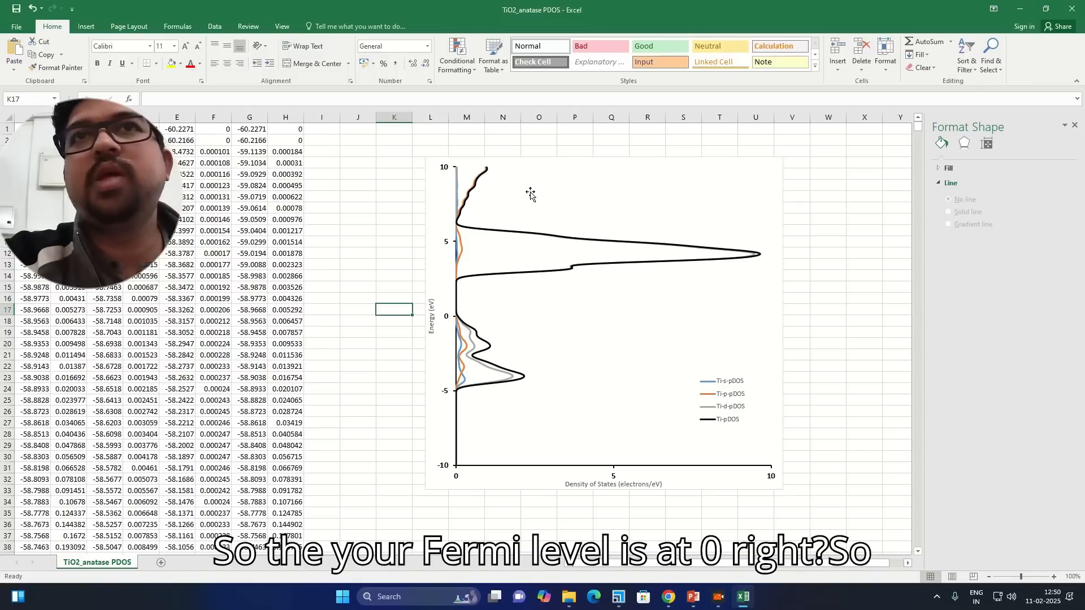
Switch to the PowerPoint presentation and bring up slide 5 with the three side-by-side density of states plots.
click(547, 161)
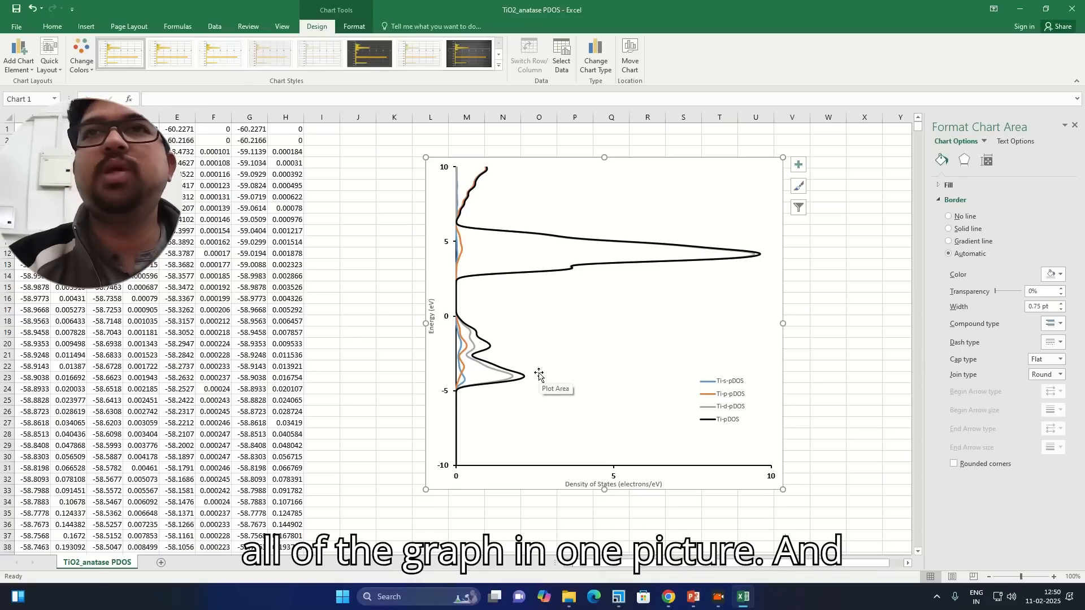
click(693, 596)
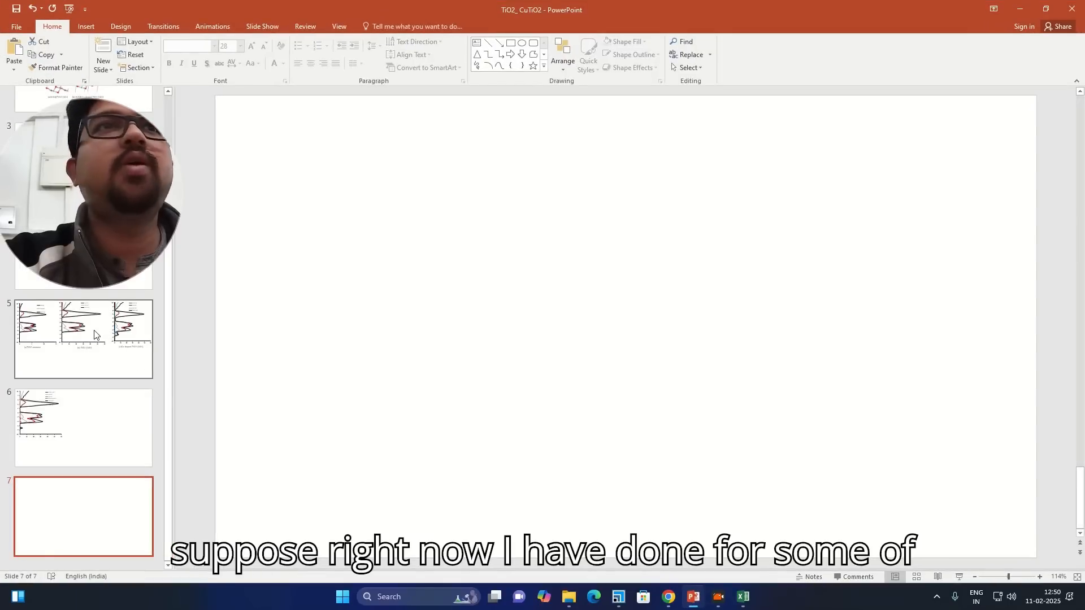
click(70, 402)
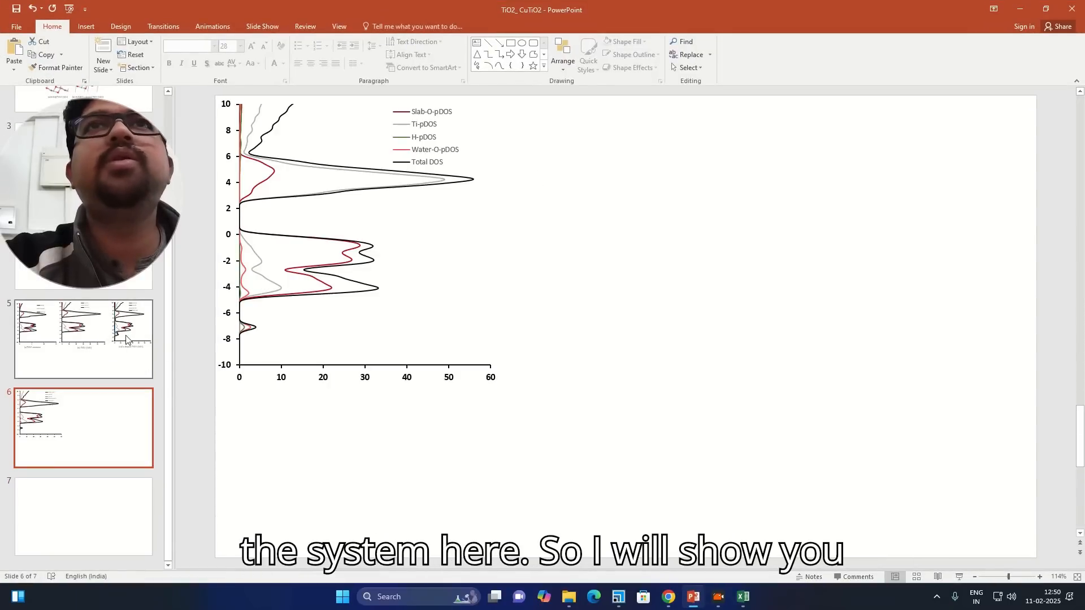
key(Up)
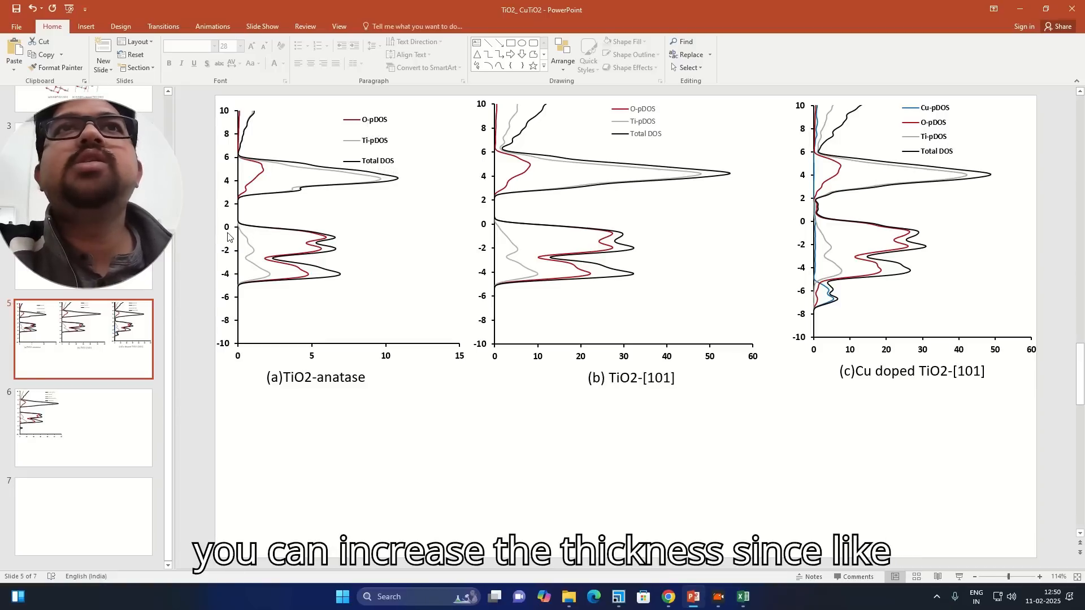
Start inserting a straight line at the zero energy level of the TiO2-anatase plot to mark the Fermi level.
click(86, 27)
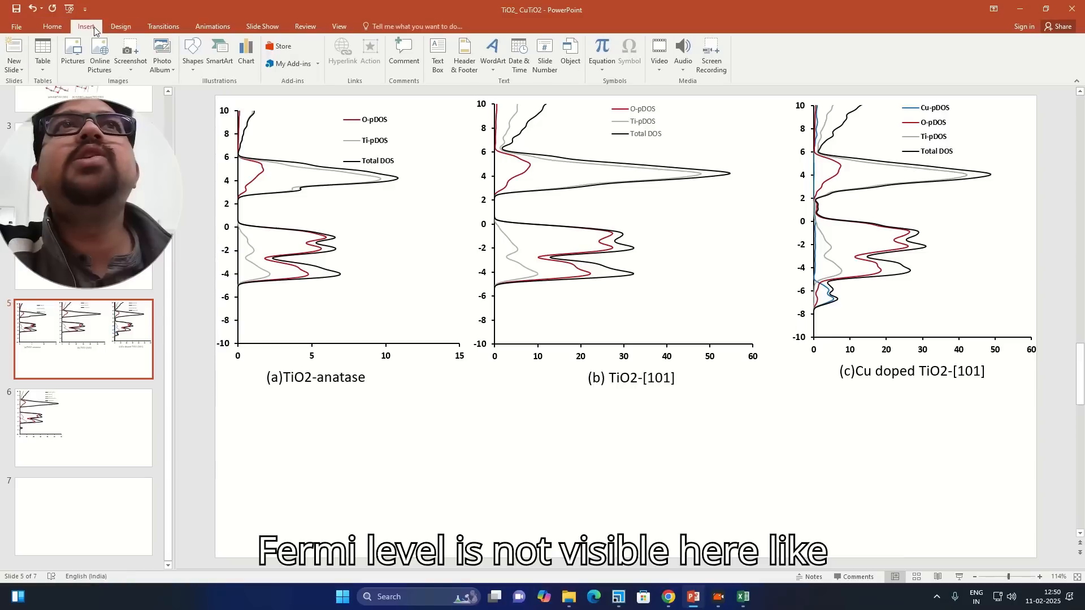
click(199, 67)
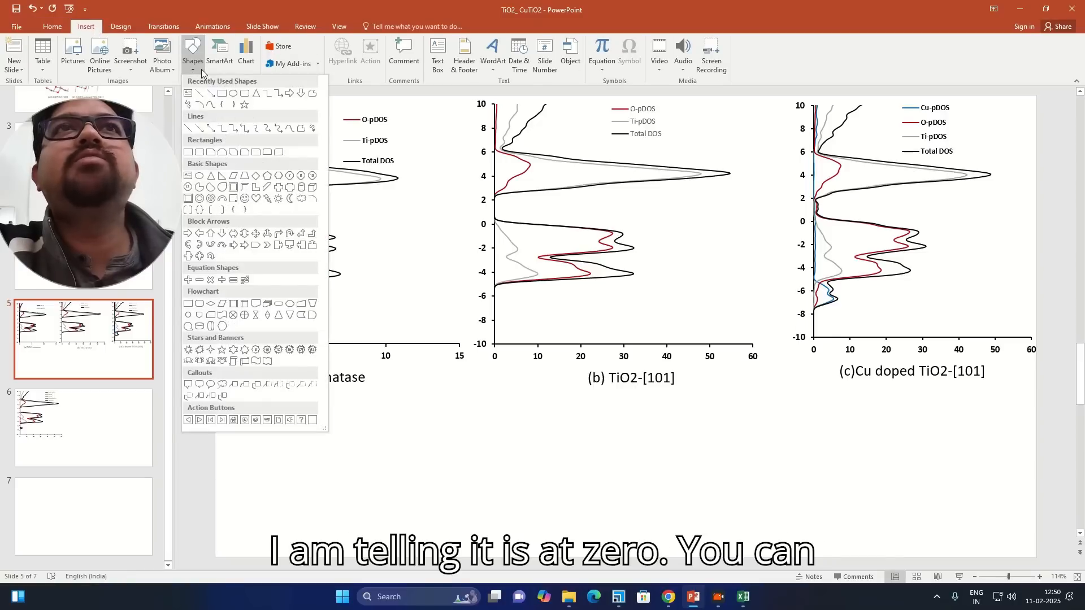
click(198, 94)
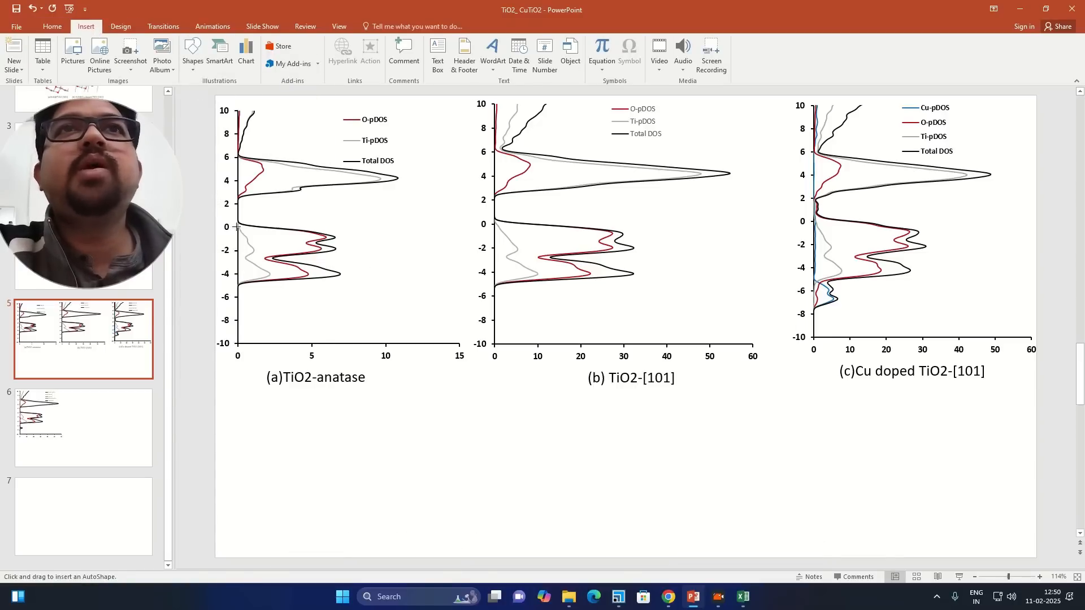